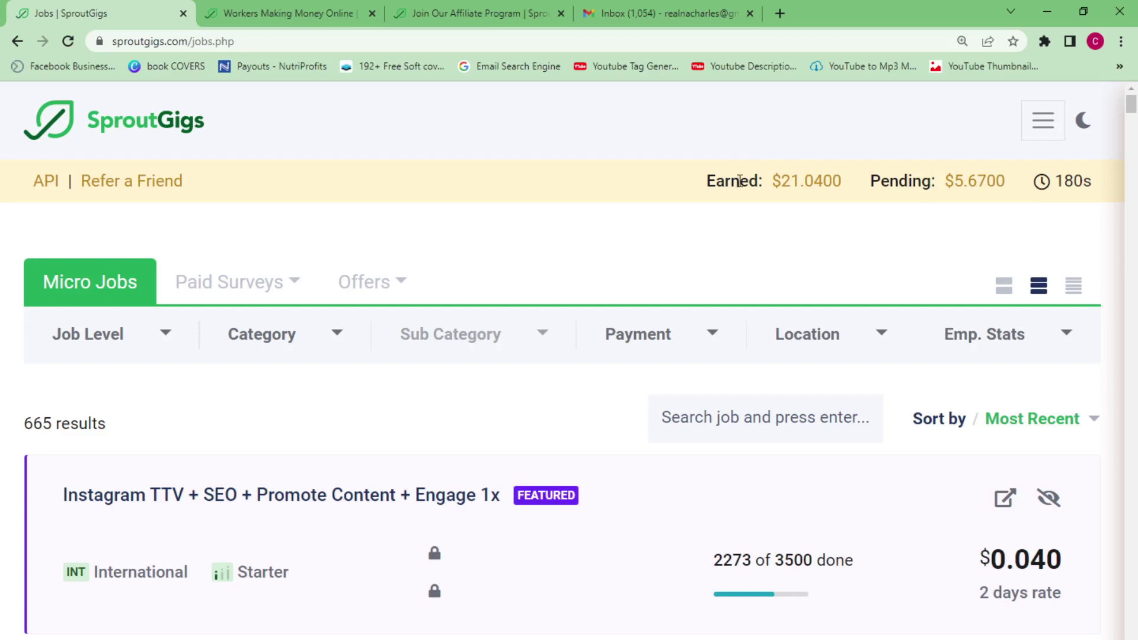
Reload the Micro Jobs page listing 665 results
left_click(69, 45)
Reset the zoom to 100% and scroll through the featured micro jobs list
key("ctrl+minus")
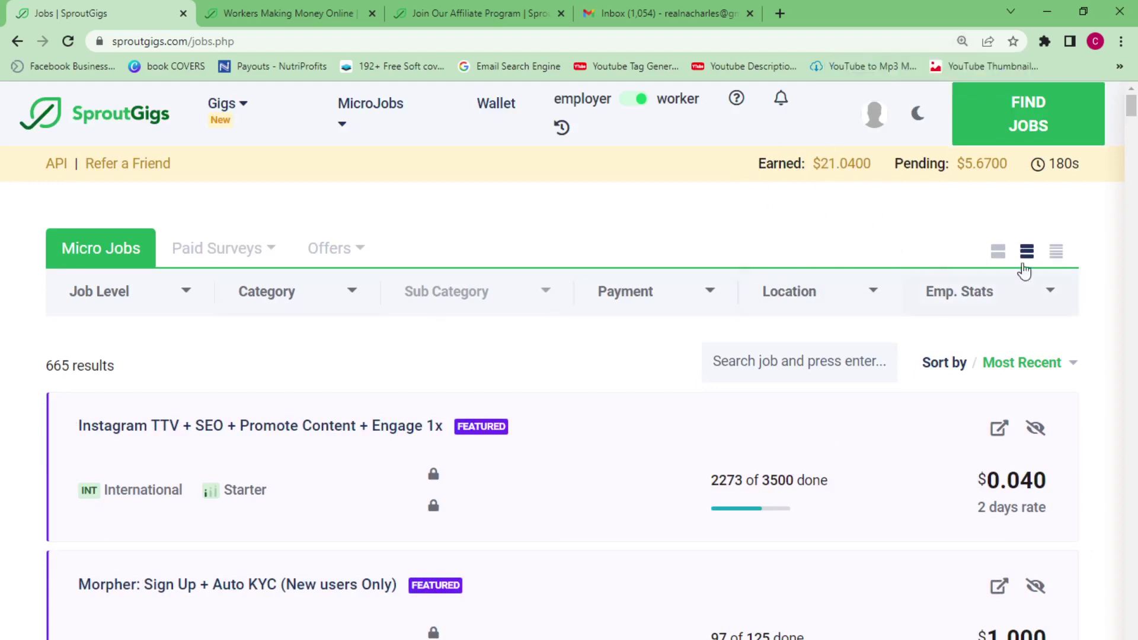
scroll(549, 355, "down", 8)
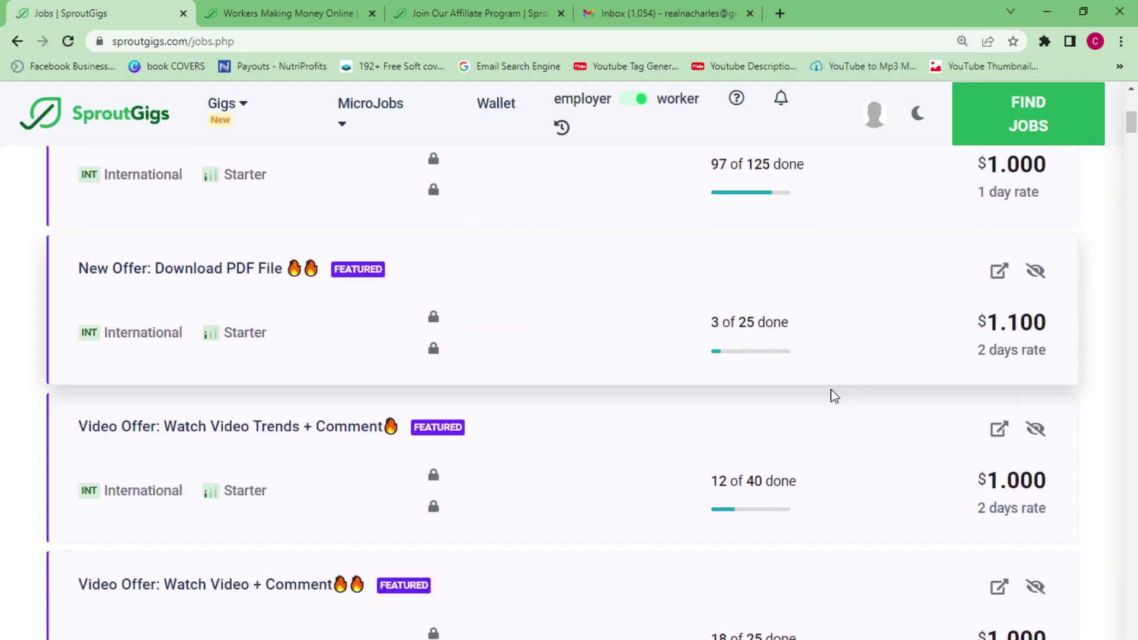
key("ctrl+minus")
key("ctrl+minus")
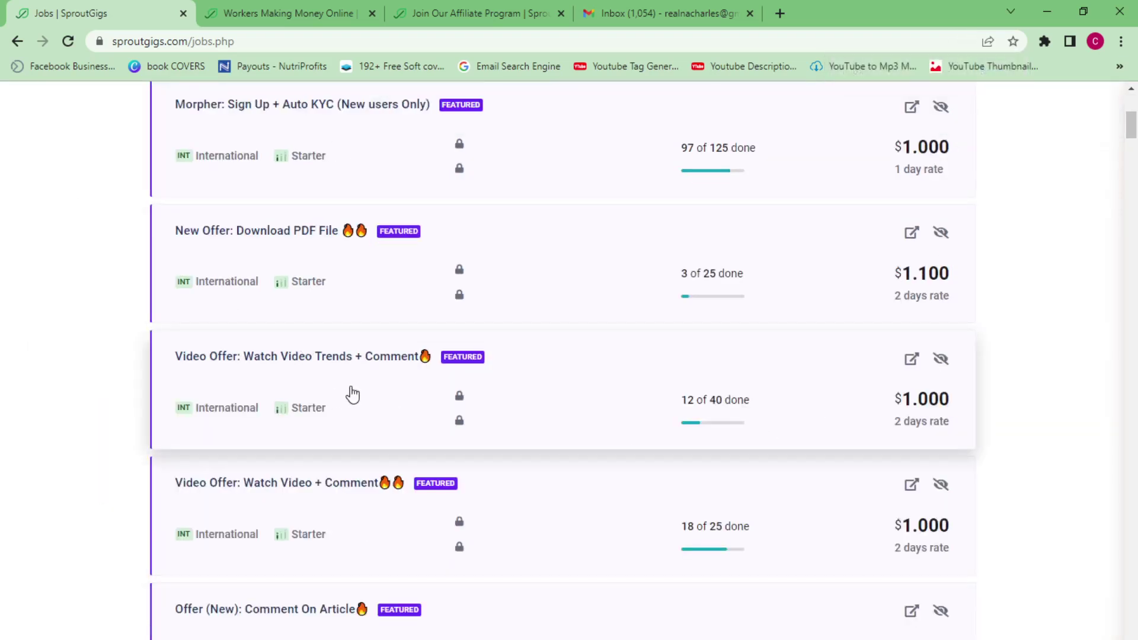
scroll(557, 364, "up", 1)
scroll(557, 364, "up", 5)
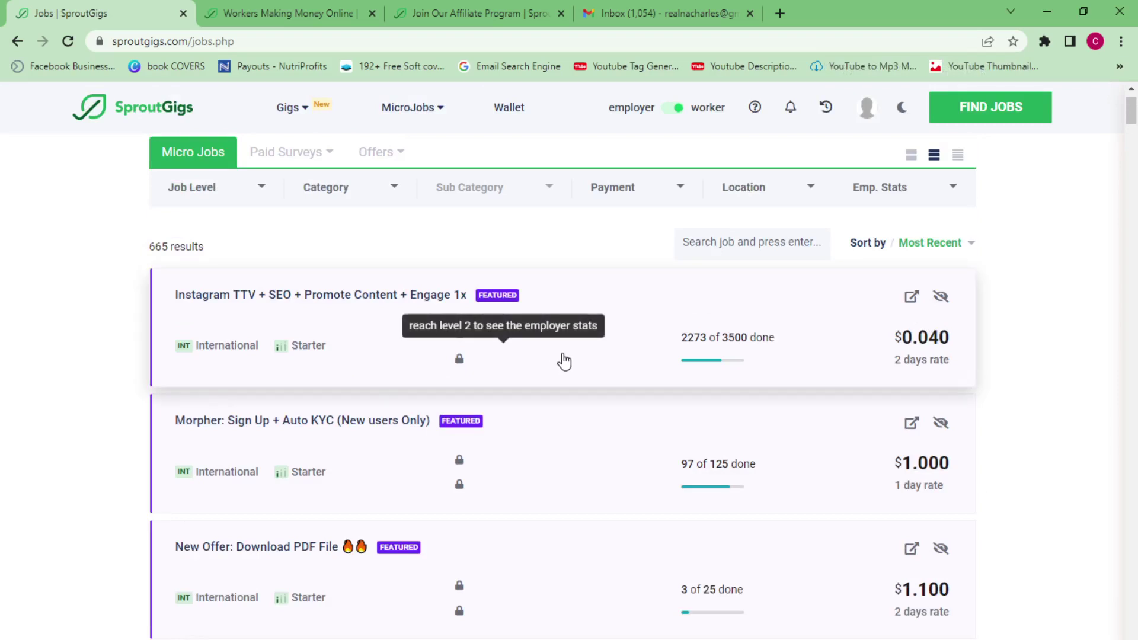
scroll(563, 358, "up", 2)
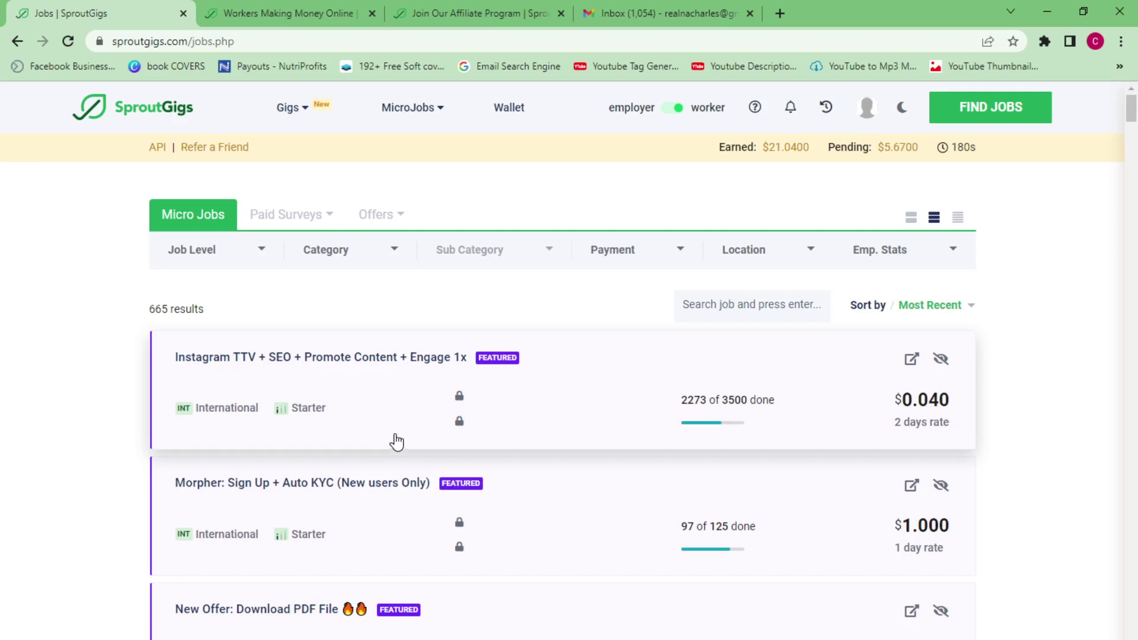
scroll(424, 338, "down", 1)
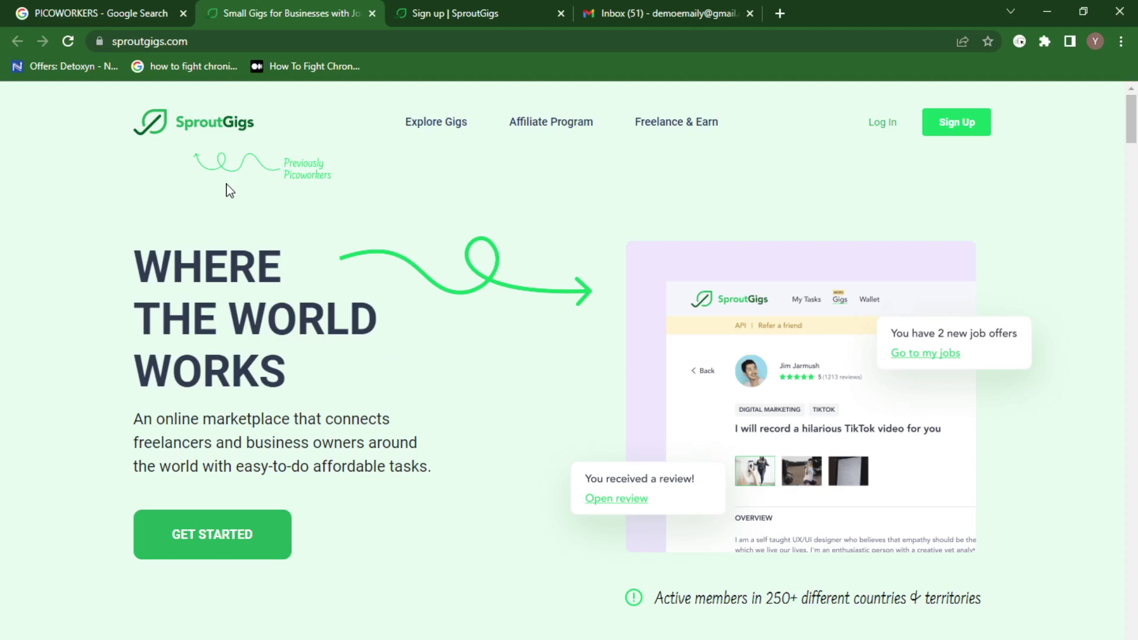
key("ctrl+plus")
key("ctrl+plus")
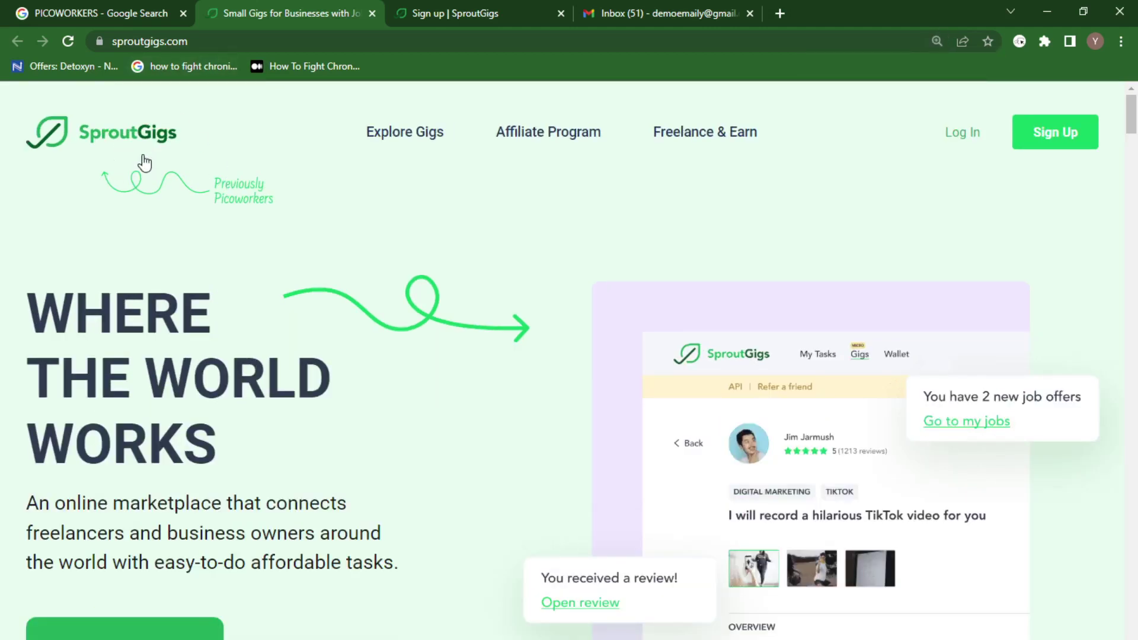
left_click(191, 41)
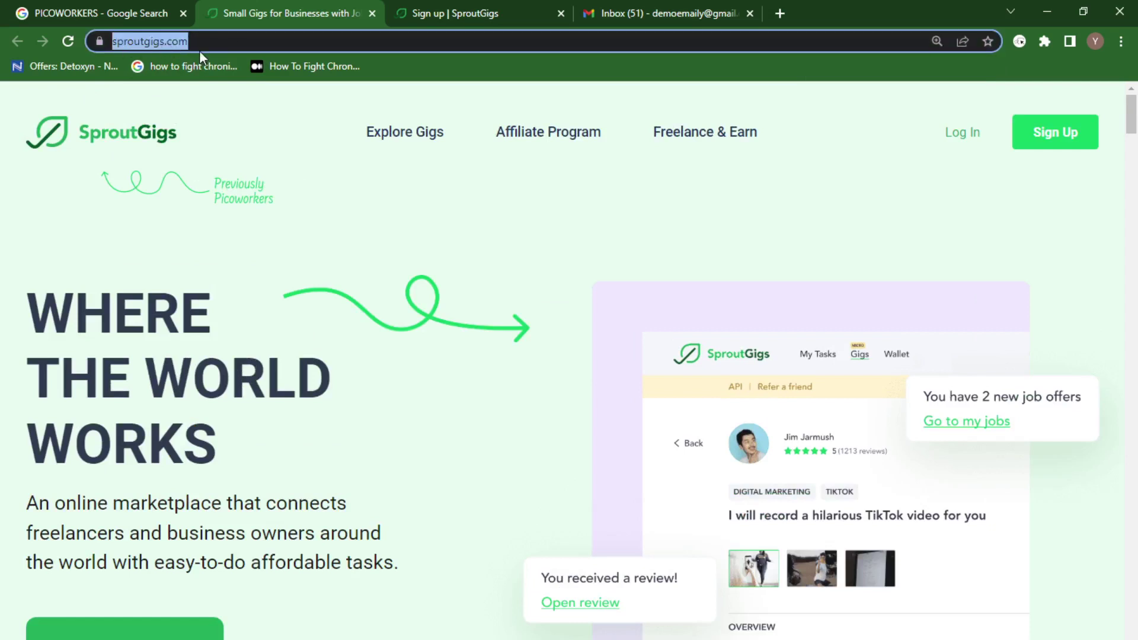
left_click(274, 181)
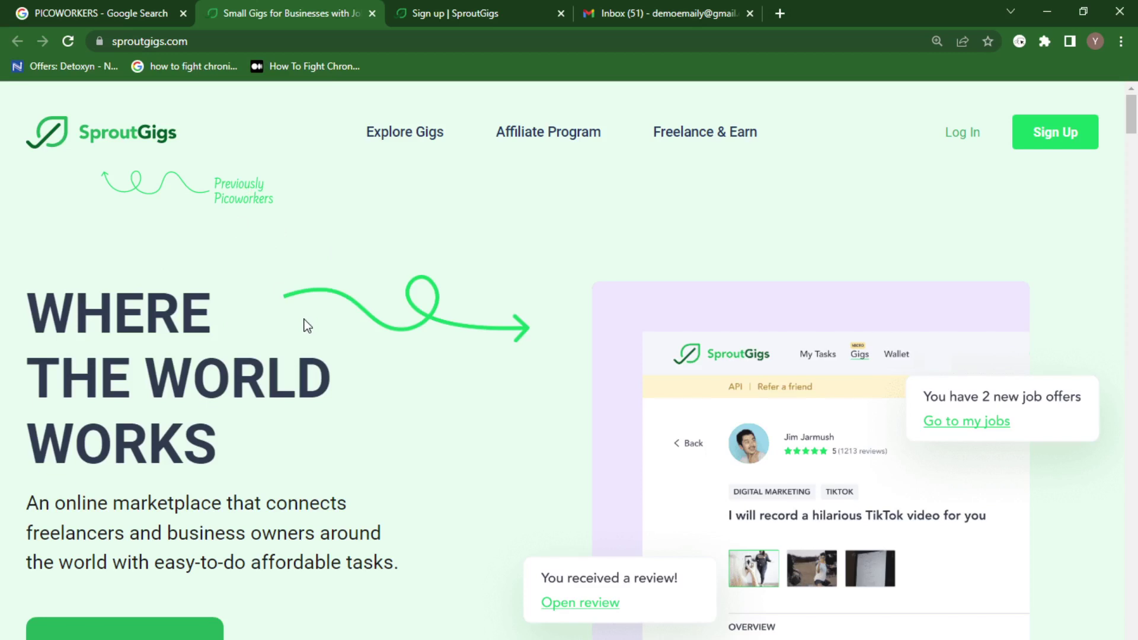
key("ctrl+minus")
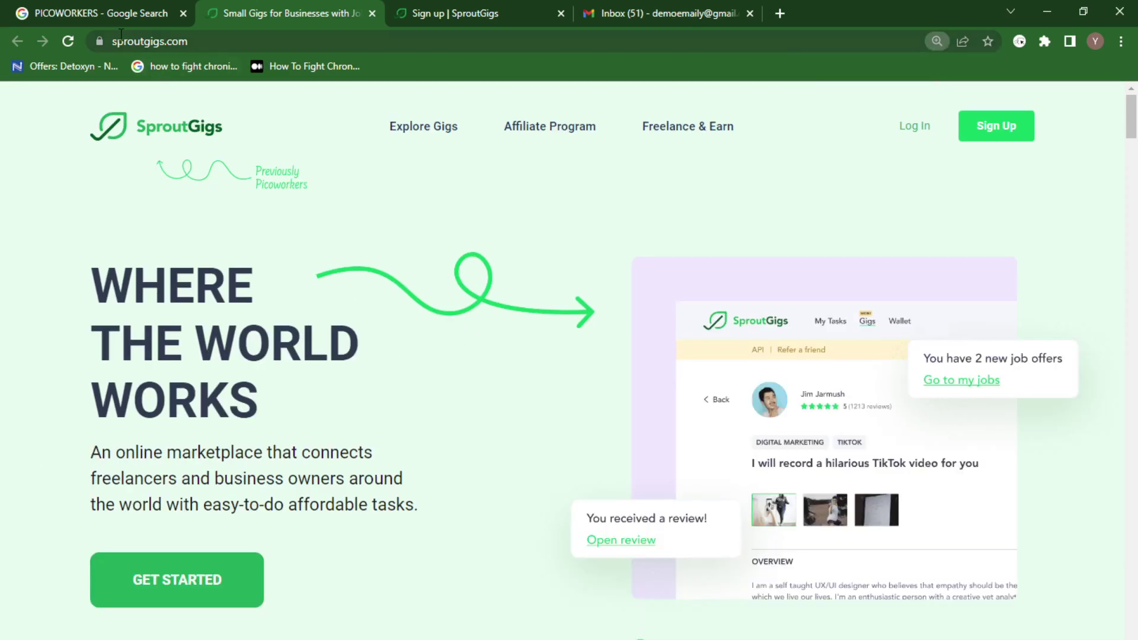
Check the PICOWORKERS search results, homepage and sign-up tabs, ending on Workers Making Money Online
left_click(95, 12)
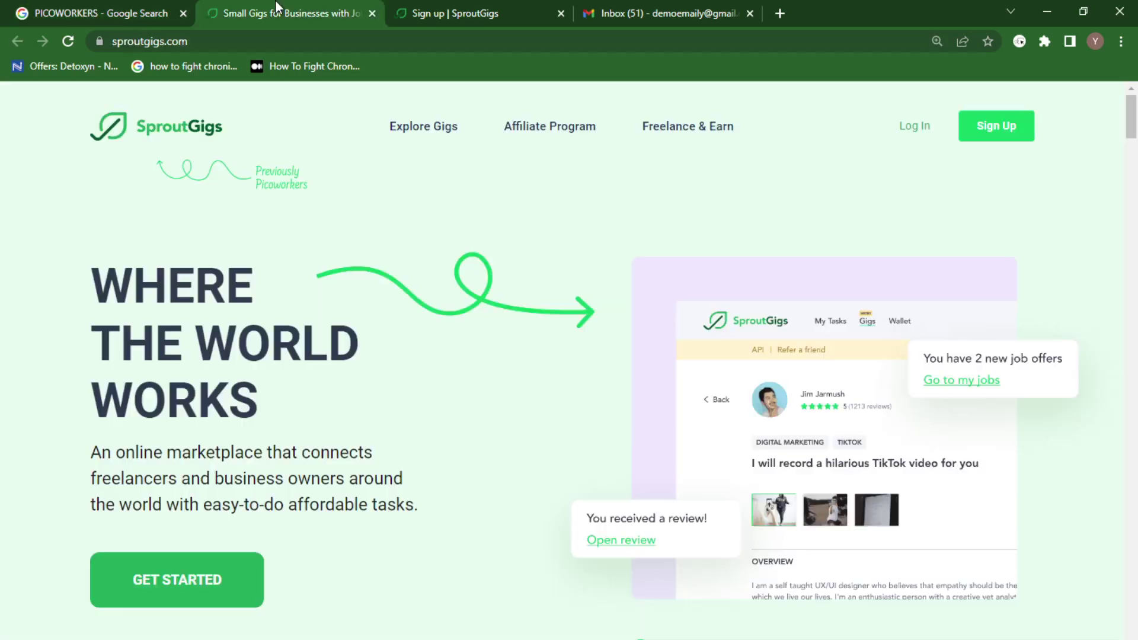
left_click(277, 11)
left_click(468, 14)
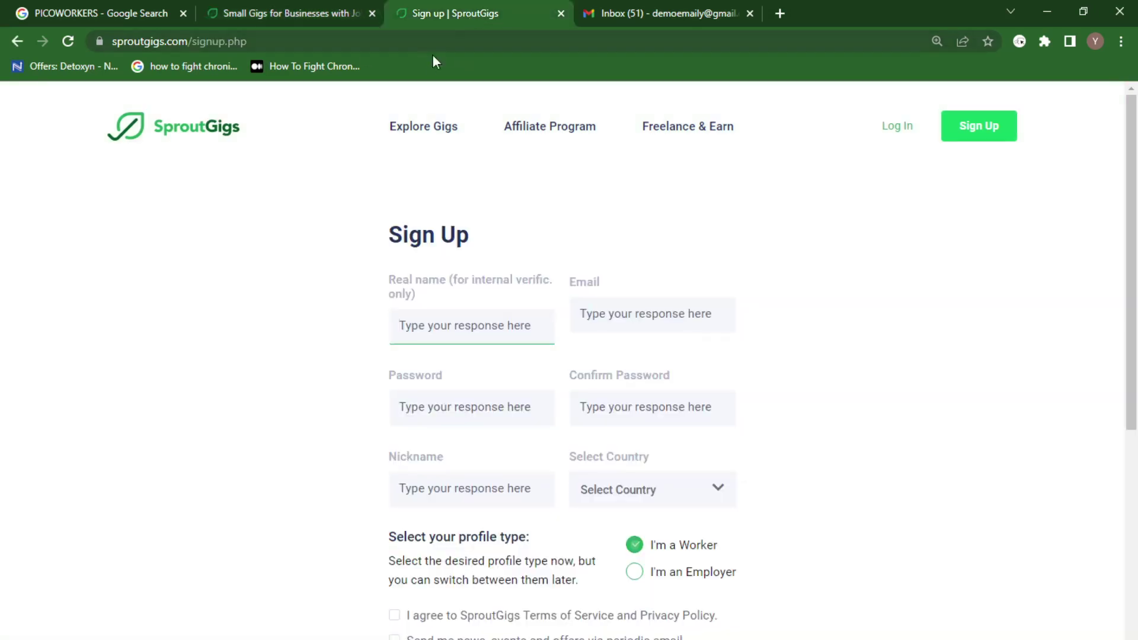
left_click(260, 7)
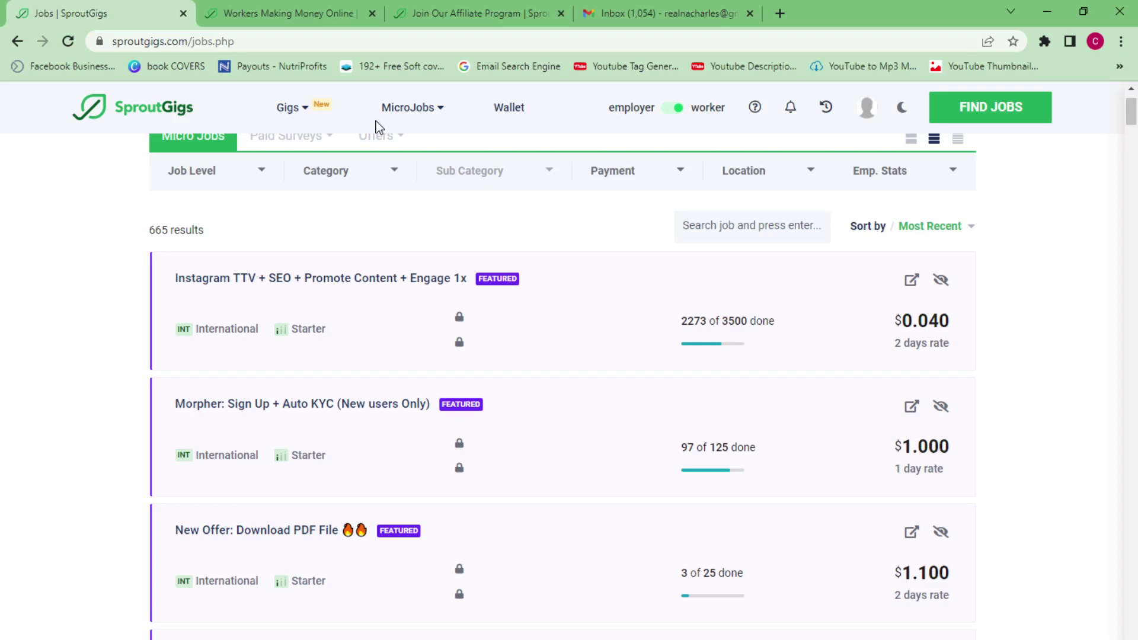
left_click(277, 14)
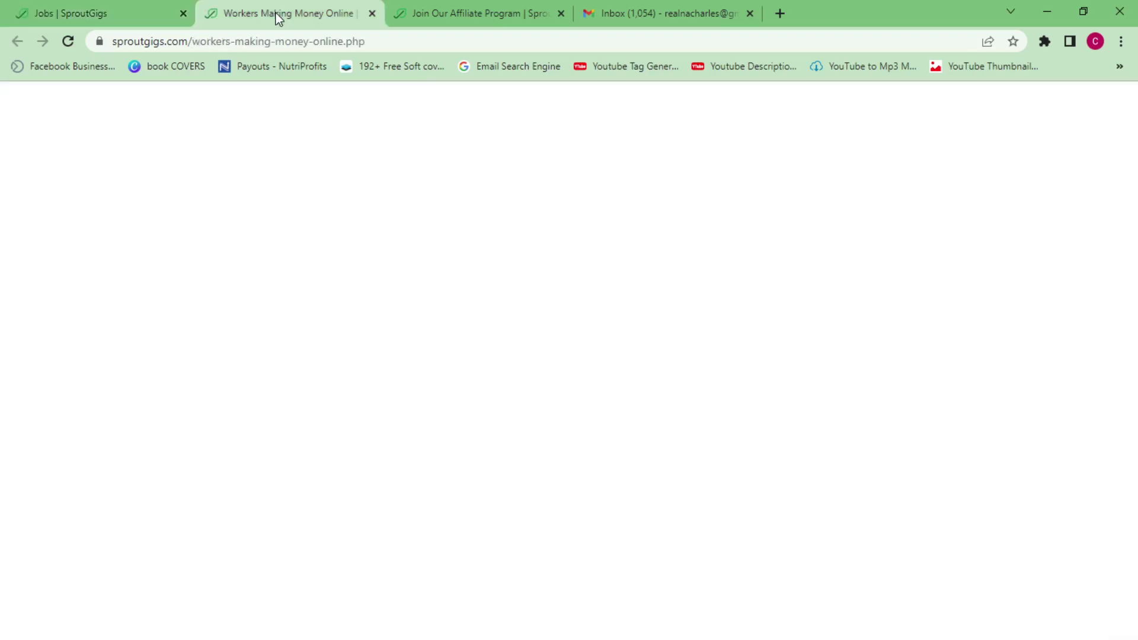
Scroll through the Latest Completed Tasks and Latest Requested Withdrawals tables
scroll(561, 508, "down", 1)
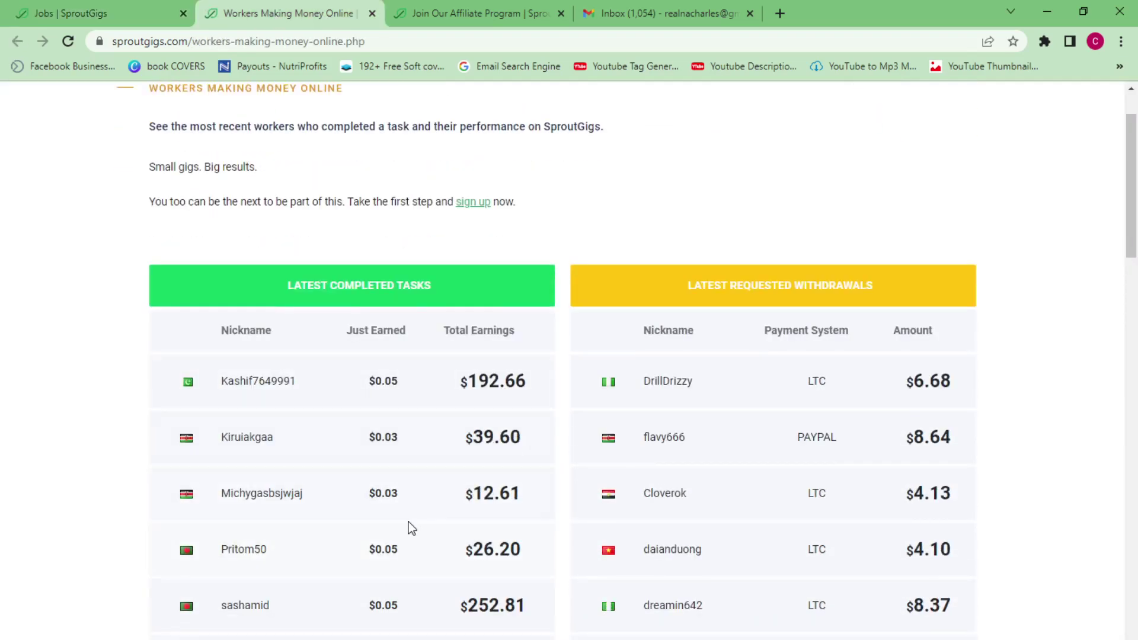
scroll(456, 487, "down", 1)
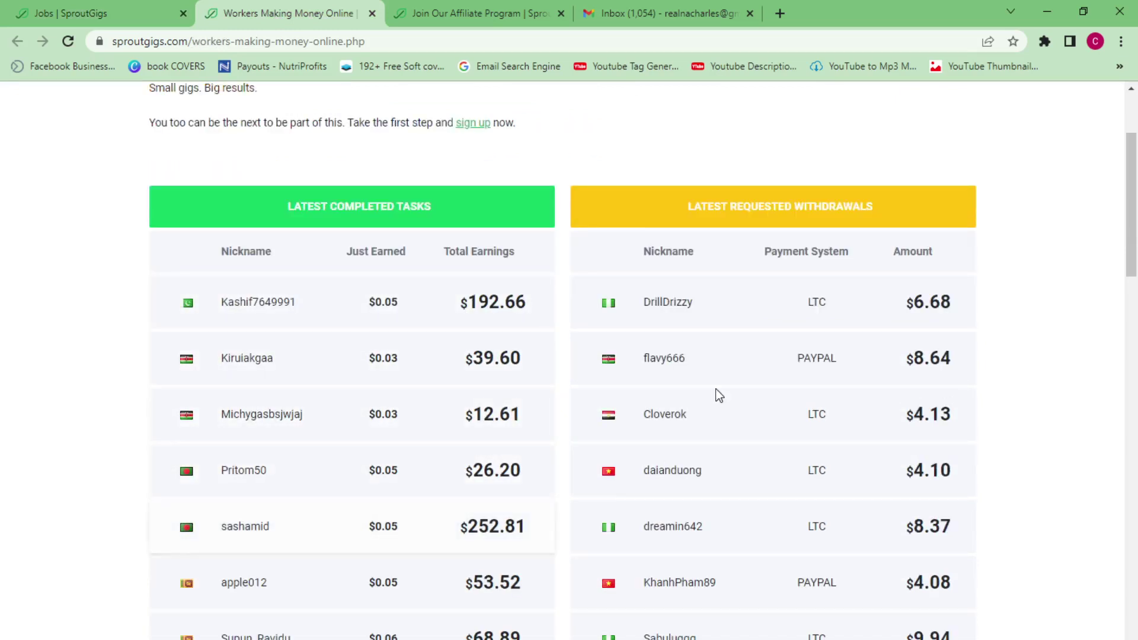
scroll(702, 489, "down", 3)
scroll(702, 485, "up", 3)
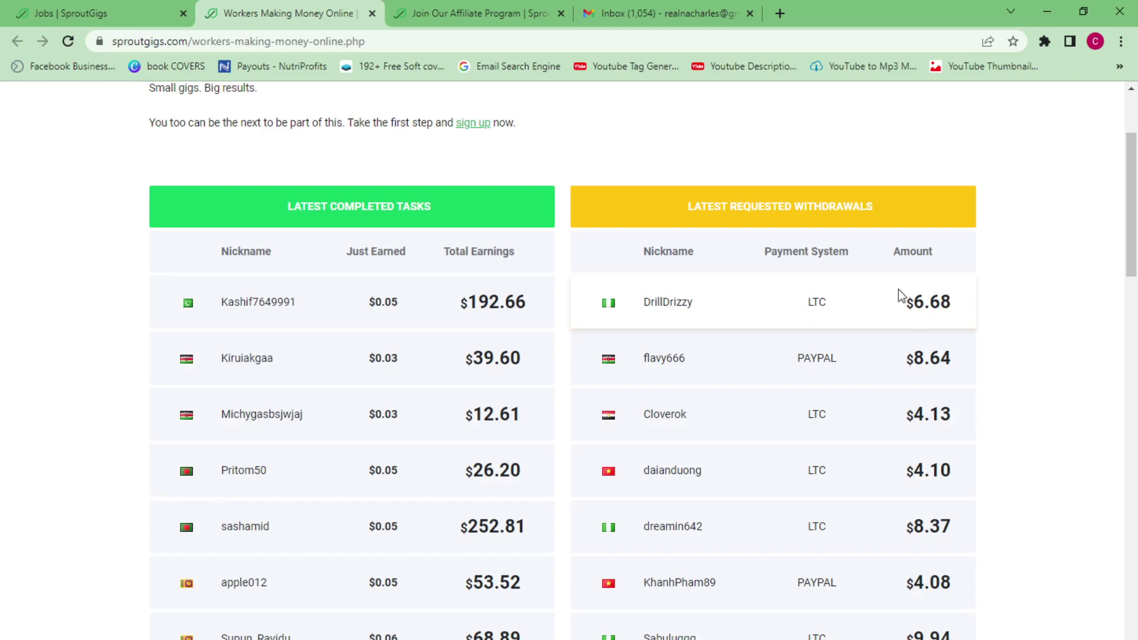
scroll(771, 418, "down", 2)
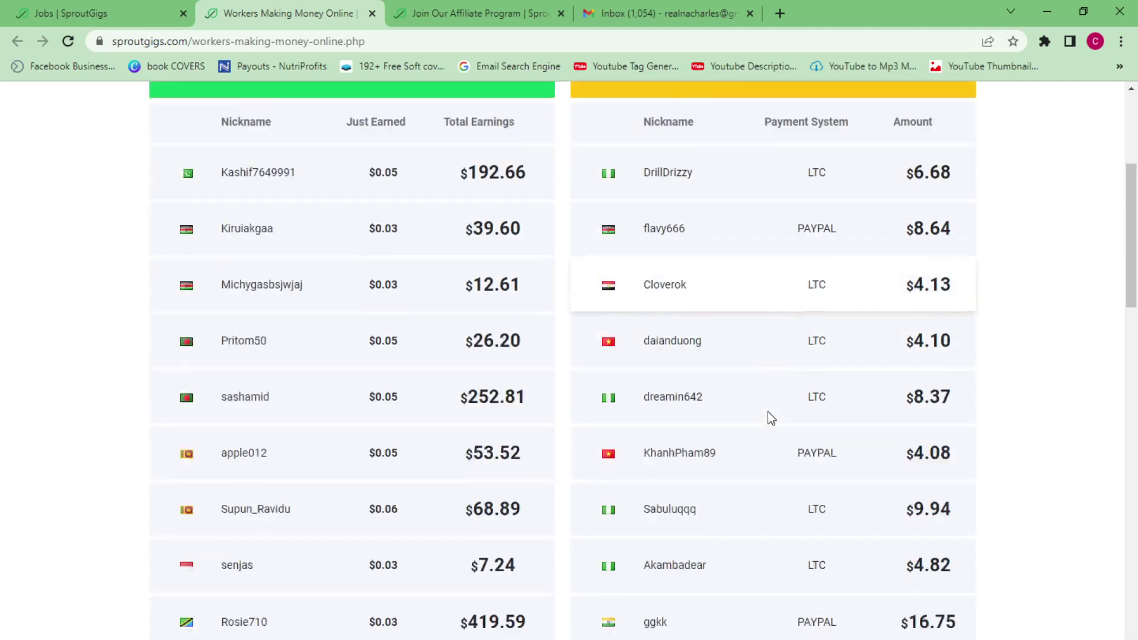
scroll(438, 509, "down", 9)
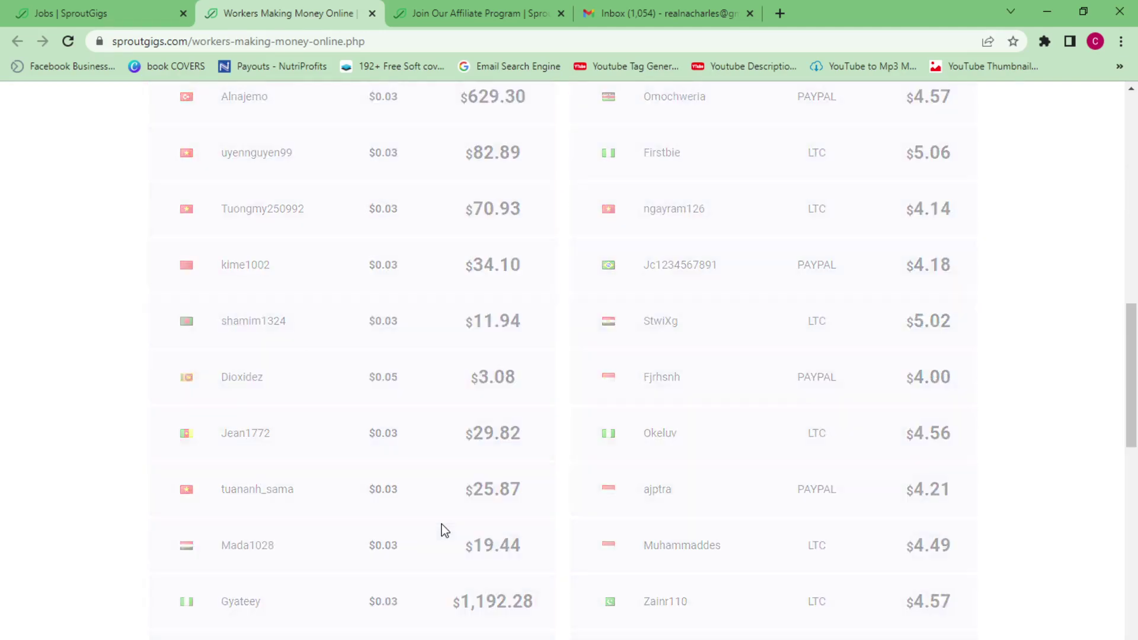
scroll(438, 529, "down", 4)
scroll(415, 560, "down", 1)
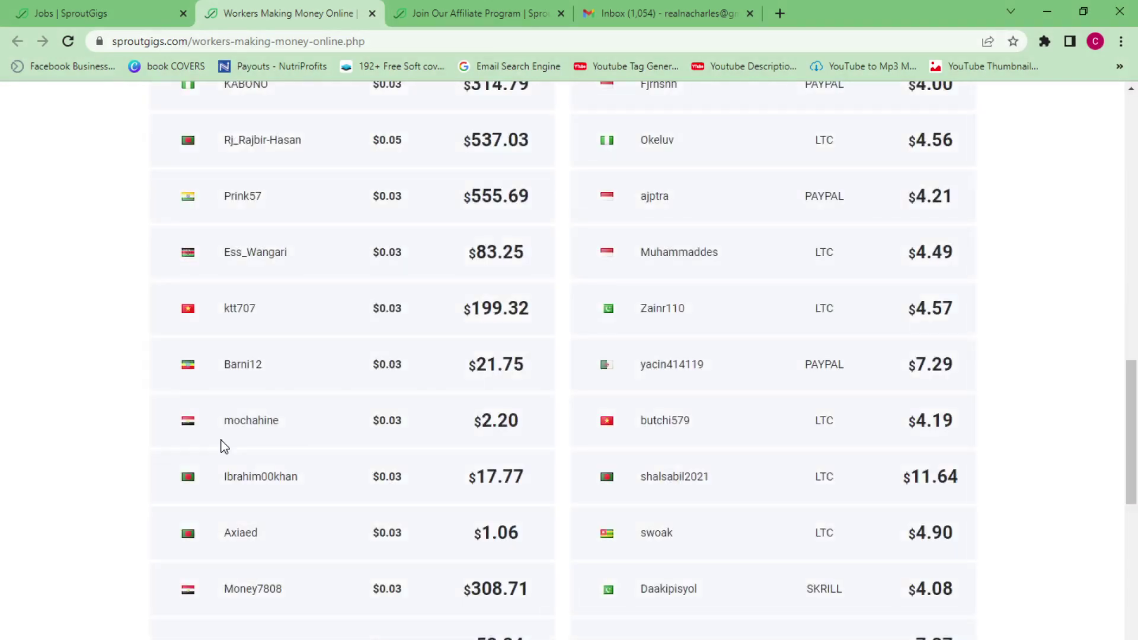
scroll(292, 477, "down", 10)
scroll(292, 478, "up", 5)
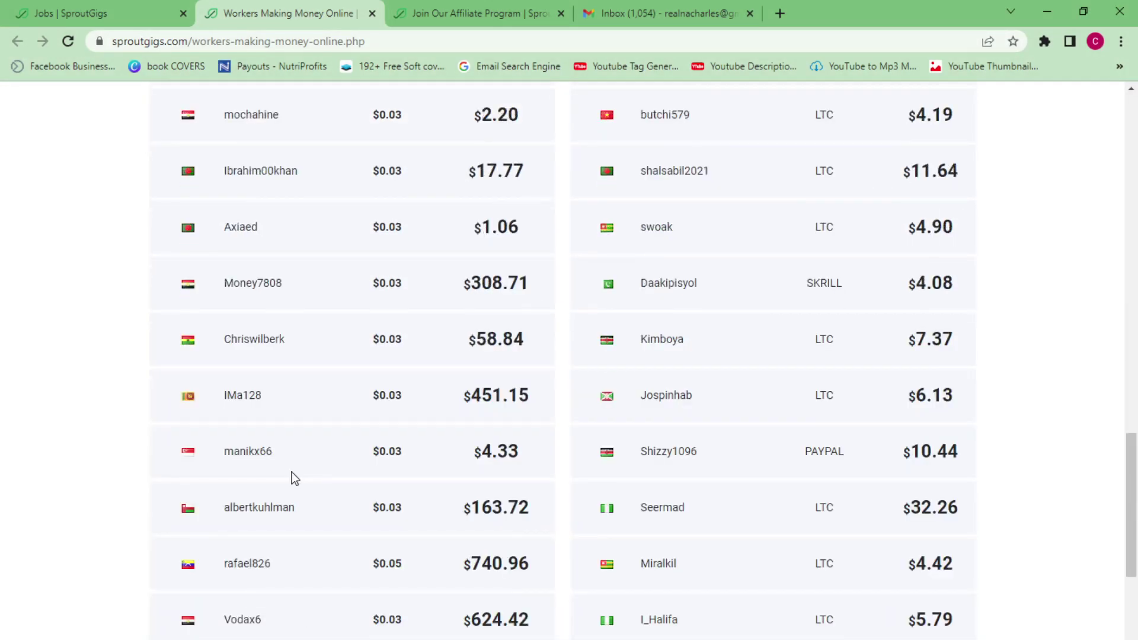
scroll(292, 474, "up", 10)
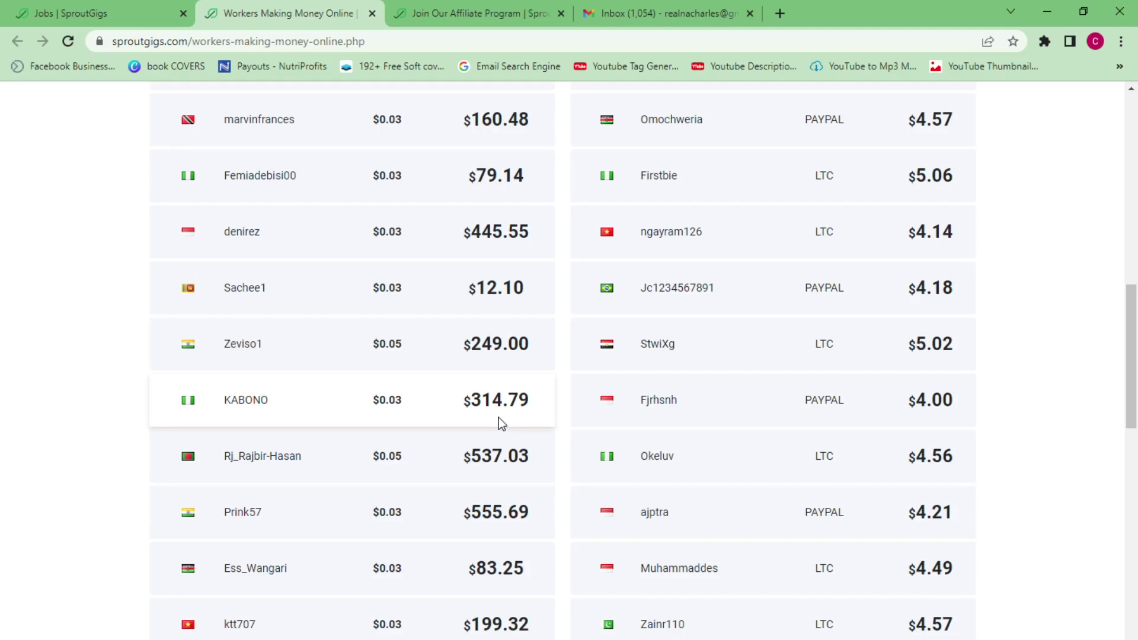
scroll(501, 422, "up", 9)
Scroll back up to the top of the SproutGigs homepage
scroll(500, 420, "up", 4)
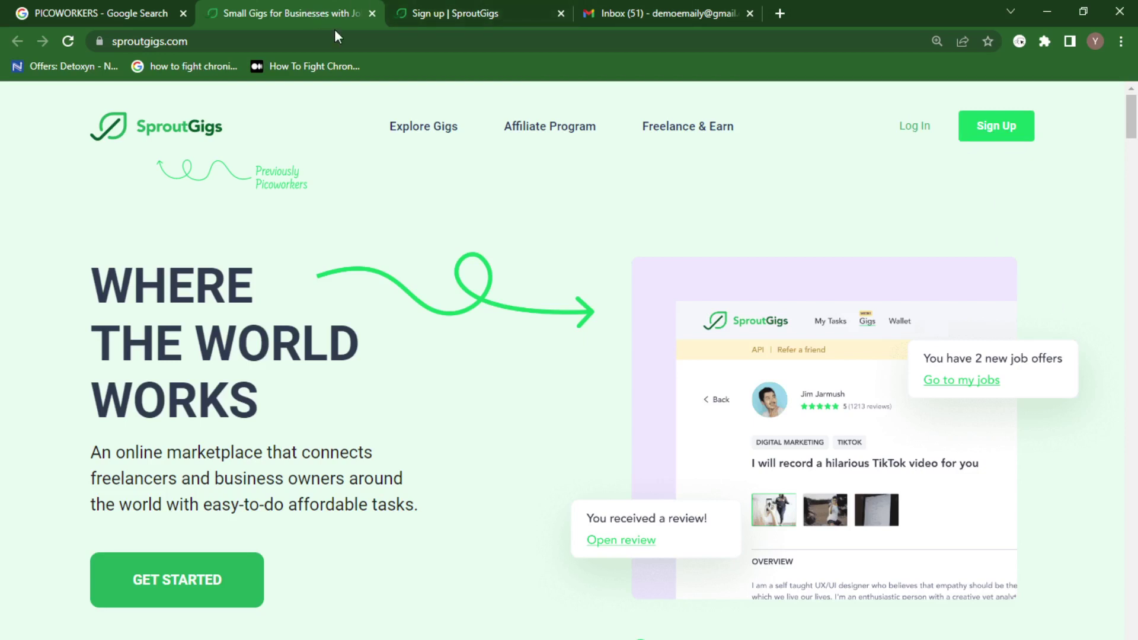
Switch to the 'Sign up | SproutGigs' tab with its empty registration form
left_click(492, 13)
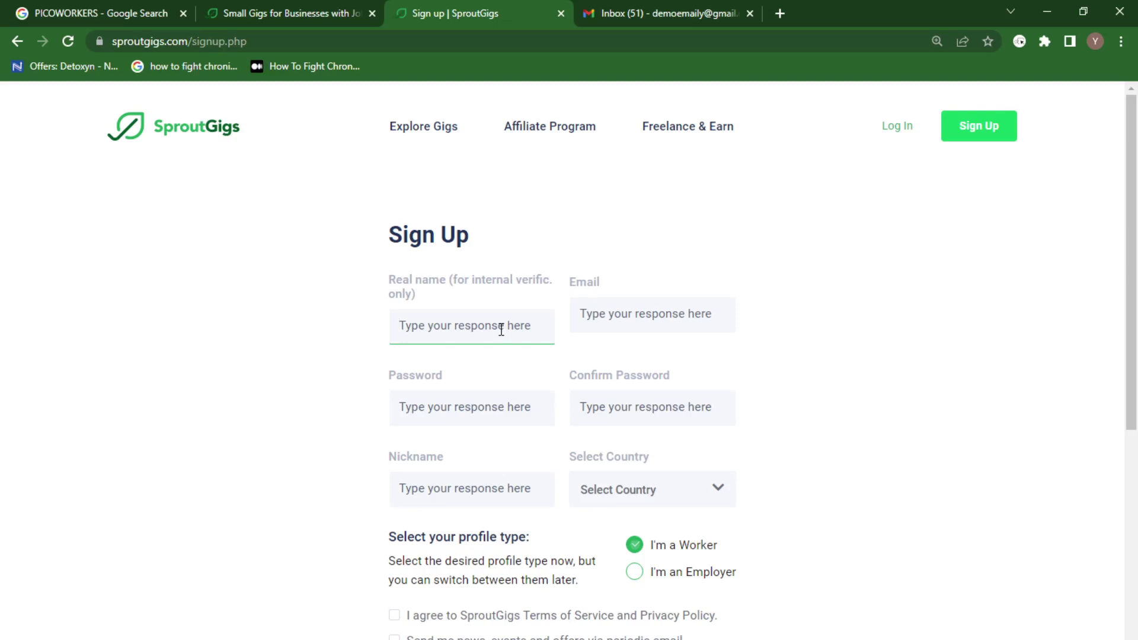
Enter the real name, pick the suggested email, and type the password and its confirmation
type("Charles")
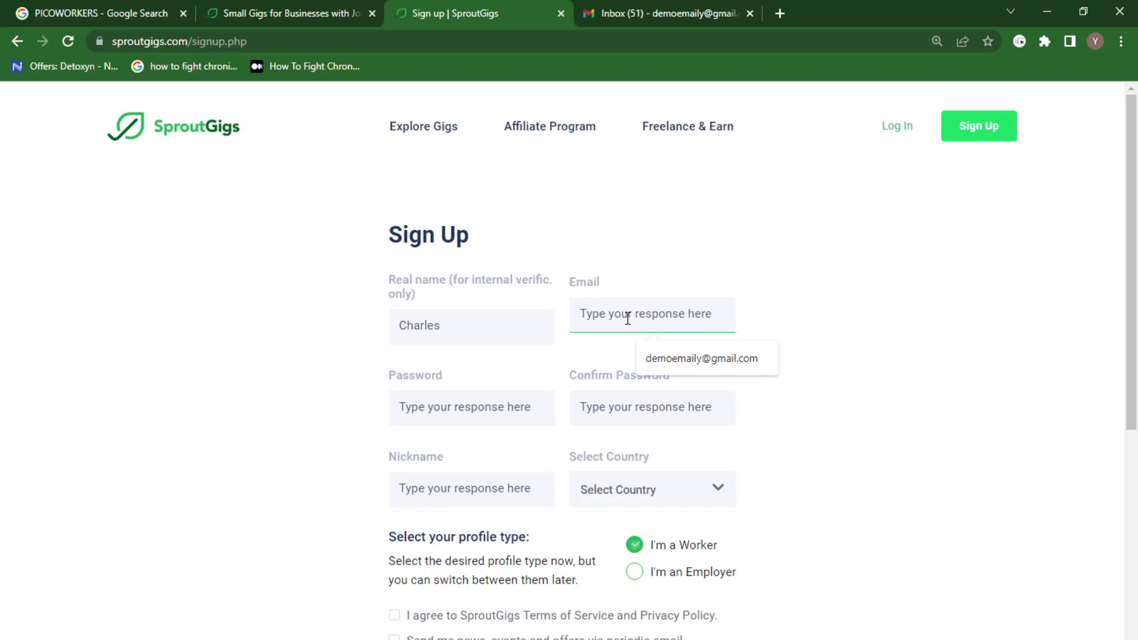
left_click(686, 353)
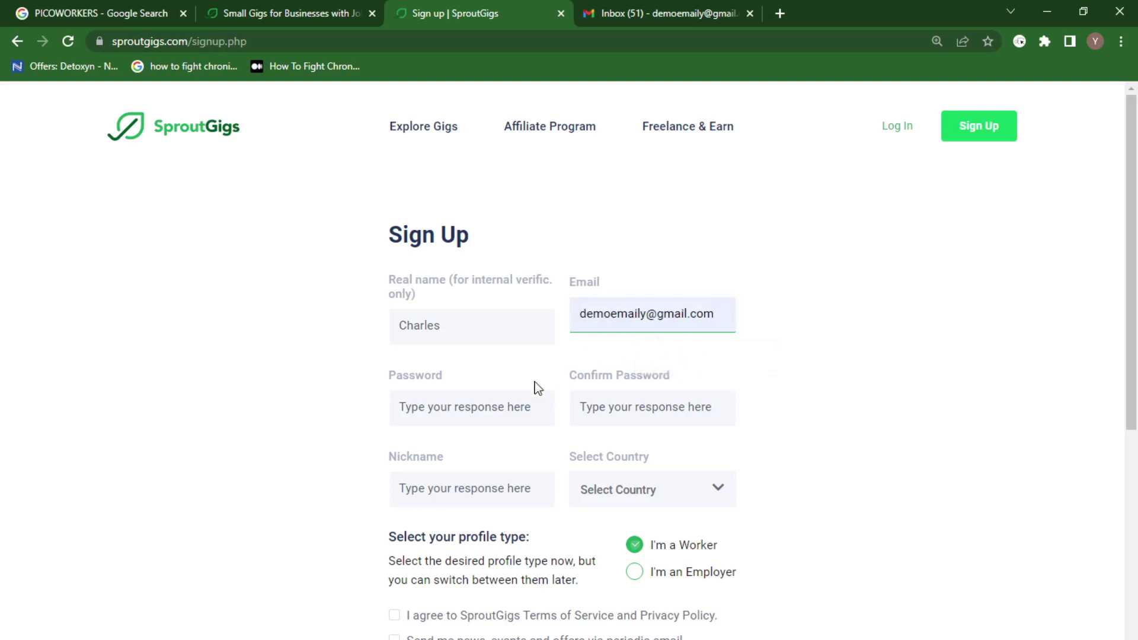
left_click(506, 407)
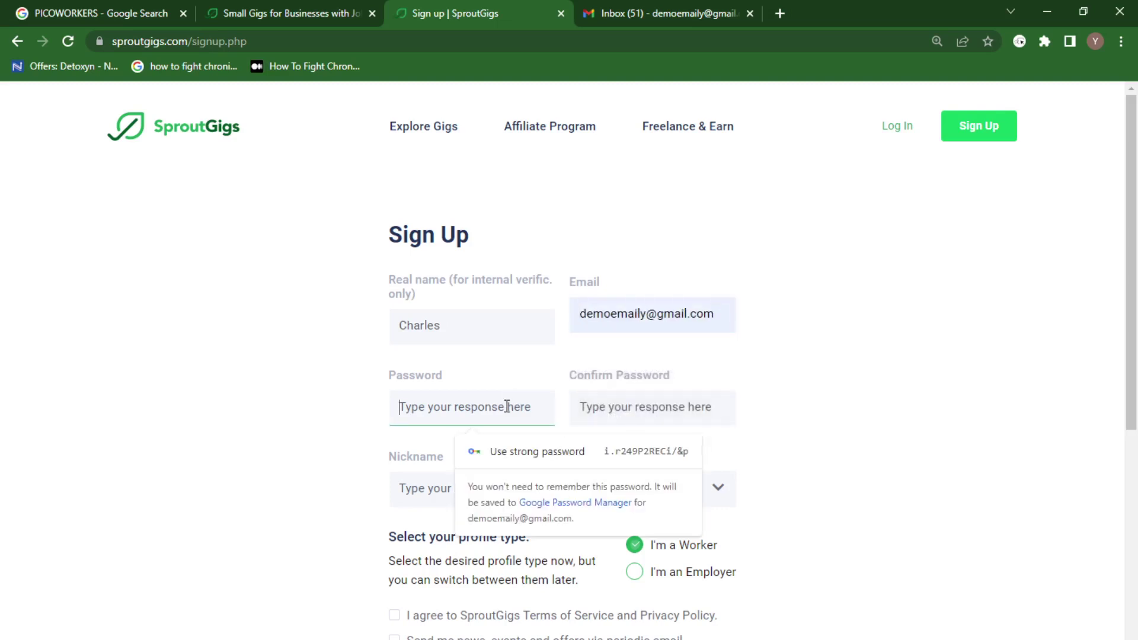
mouse_move(466, 410)
type("d")
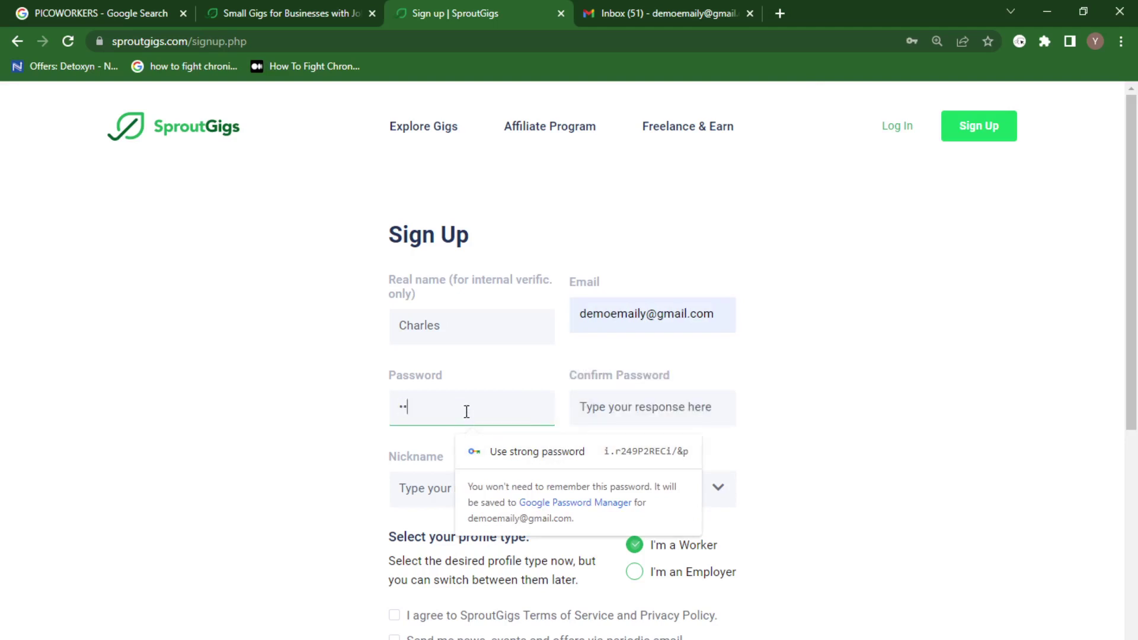
type("••••••••")
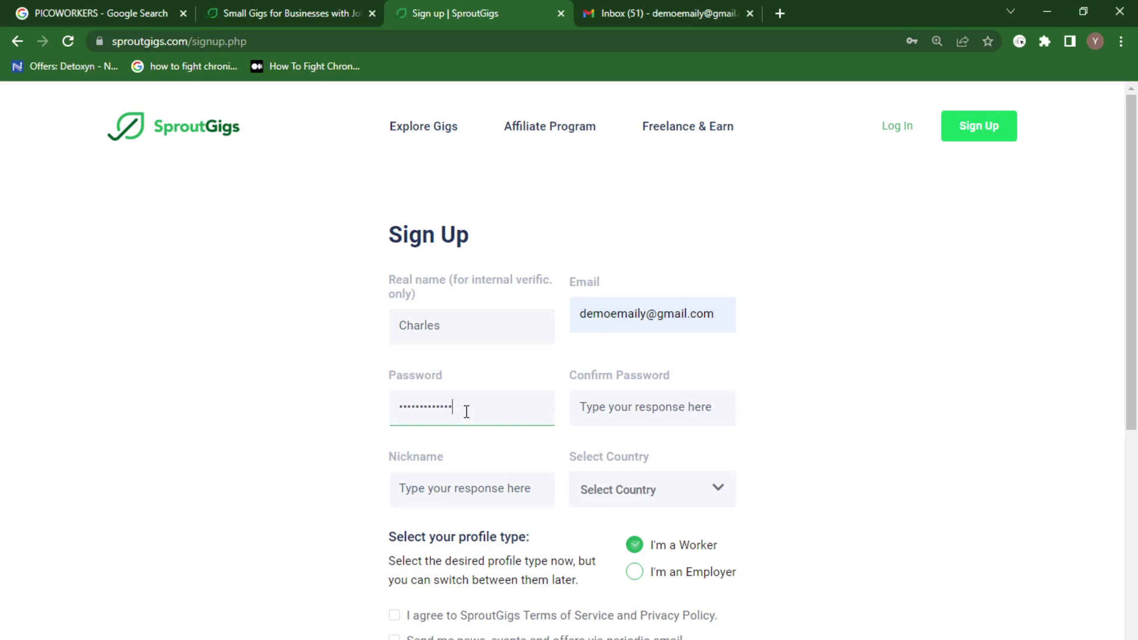
left_click(587, 408)
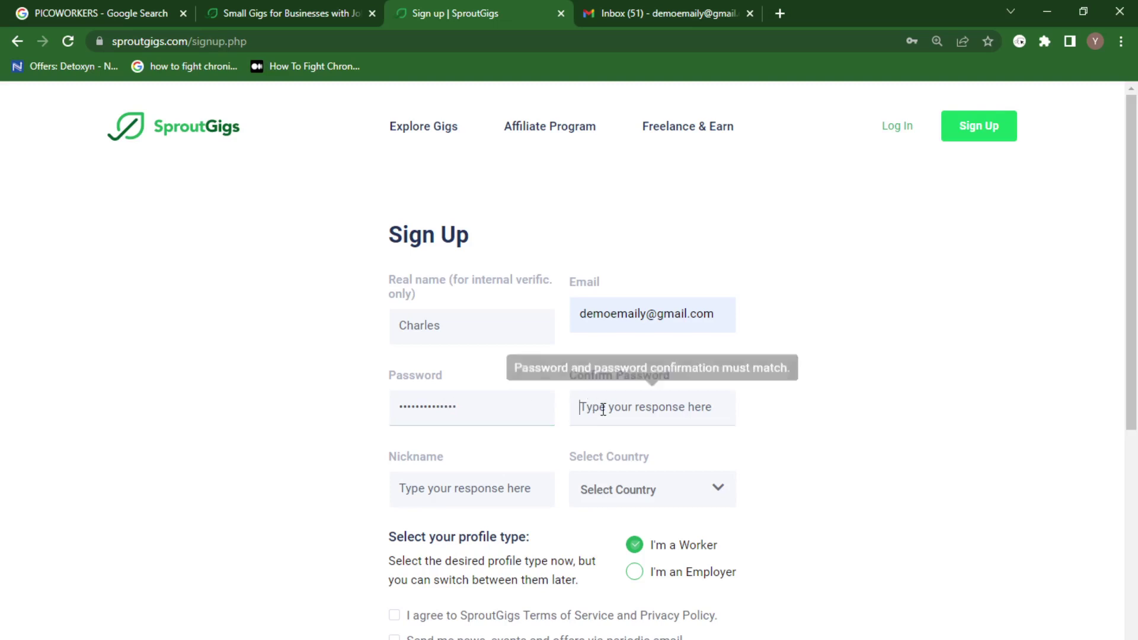
type("•")
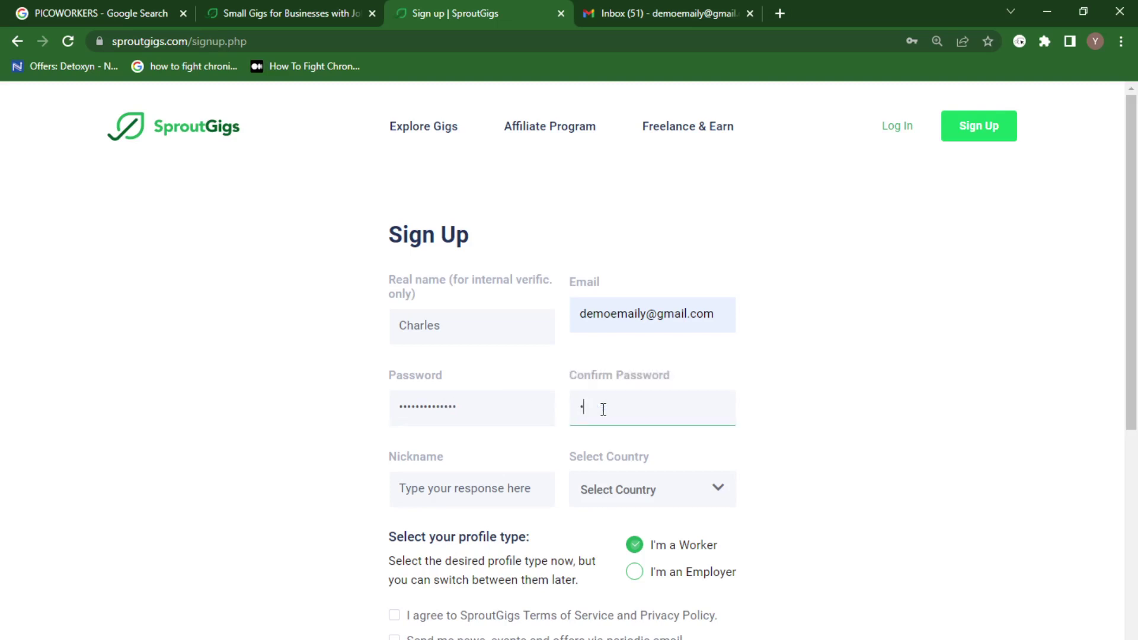
type("•••••••••")
Enter a nickname and select Nigeria as the country
left_click(509, 498)
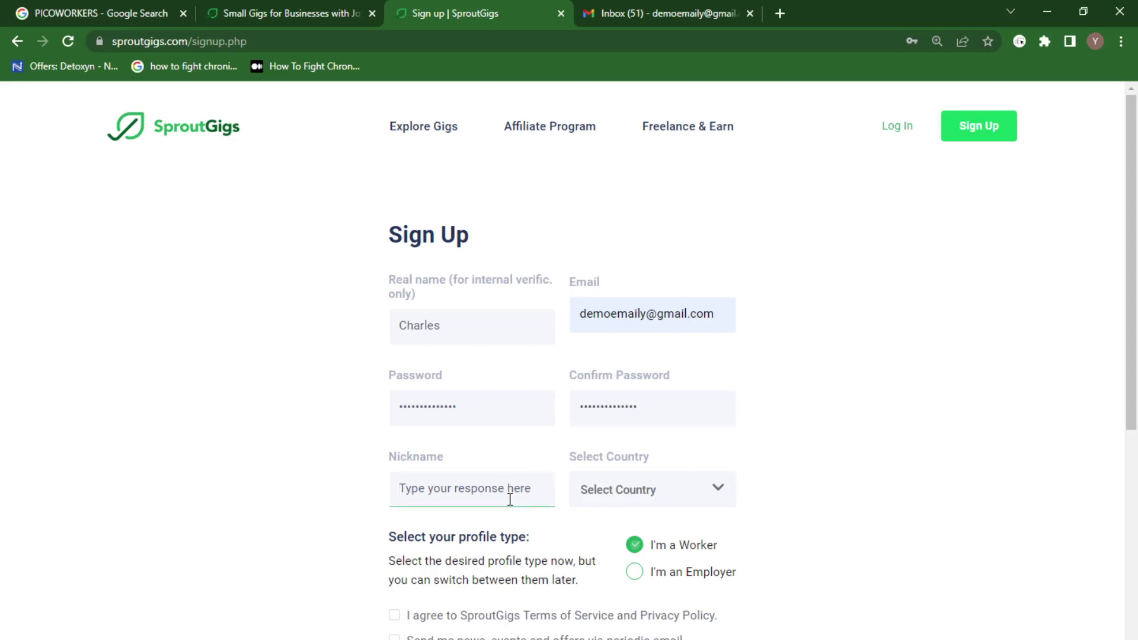
type("N.A.Charles")
left_click(681, 499)
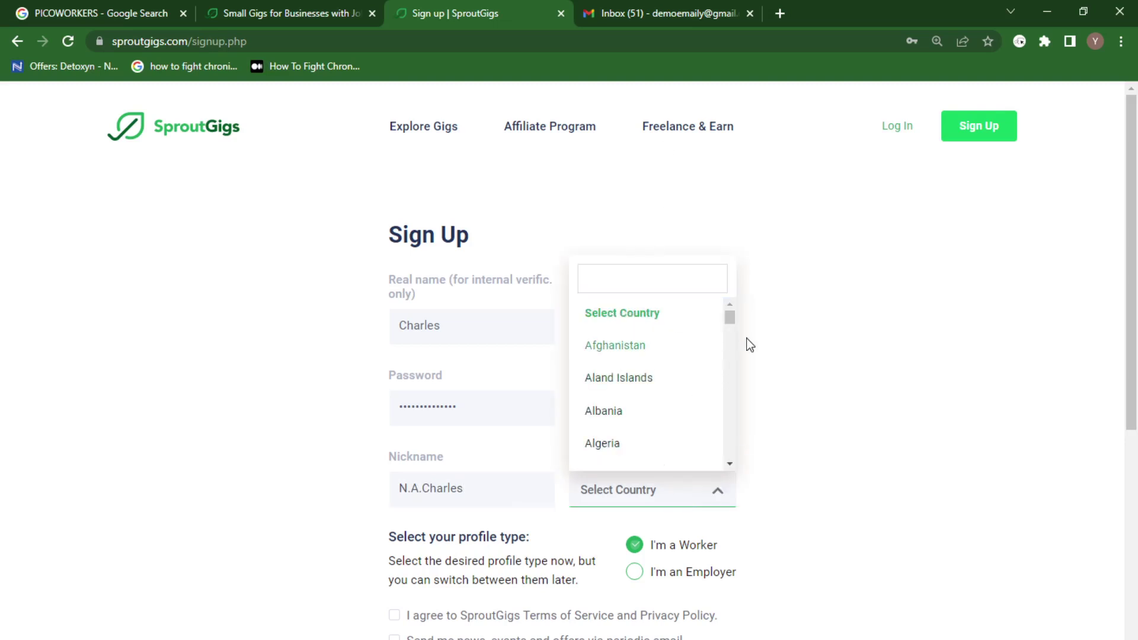
left_click_drag(730, 318, 729, 407)
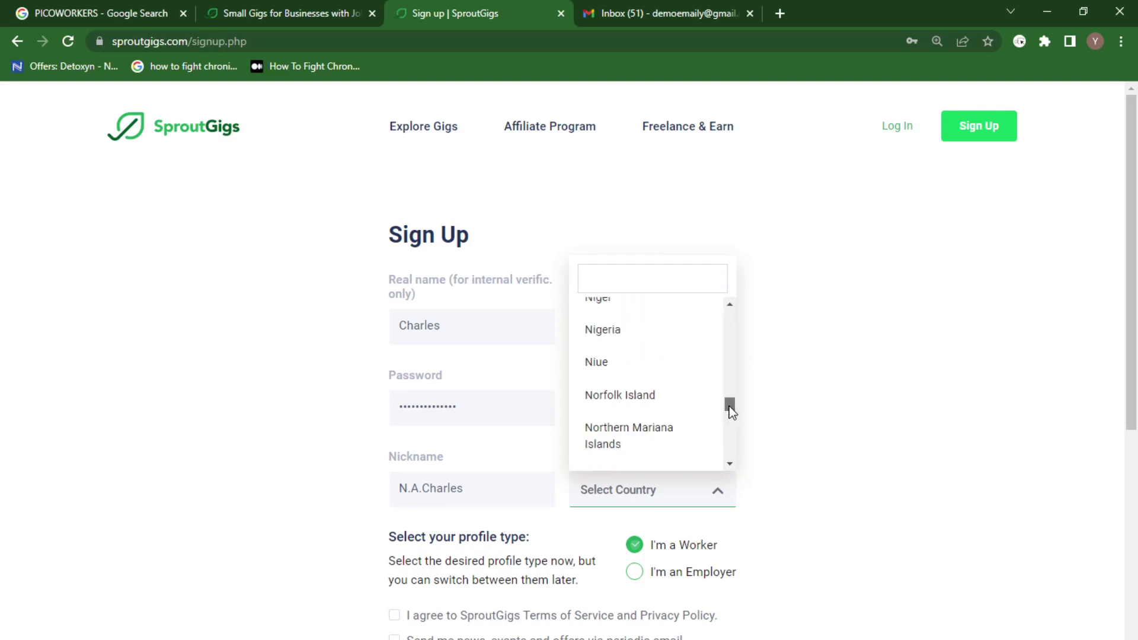
left_click(605, 328)
left_click(635, 509)
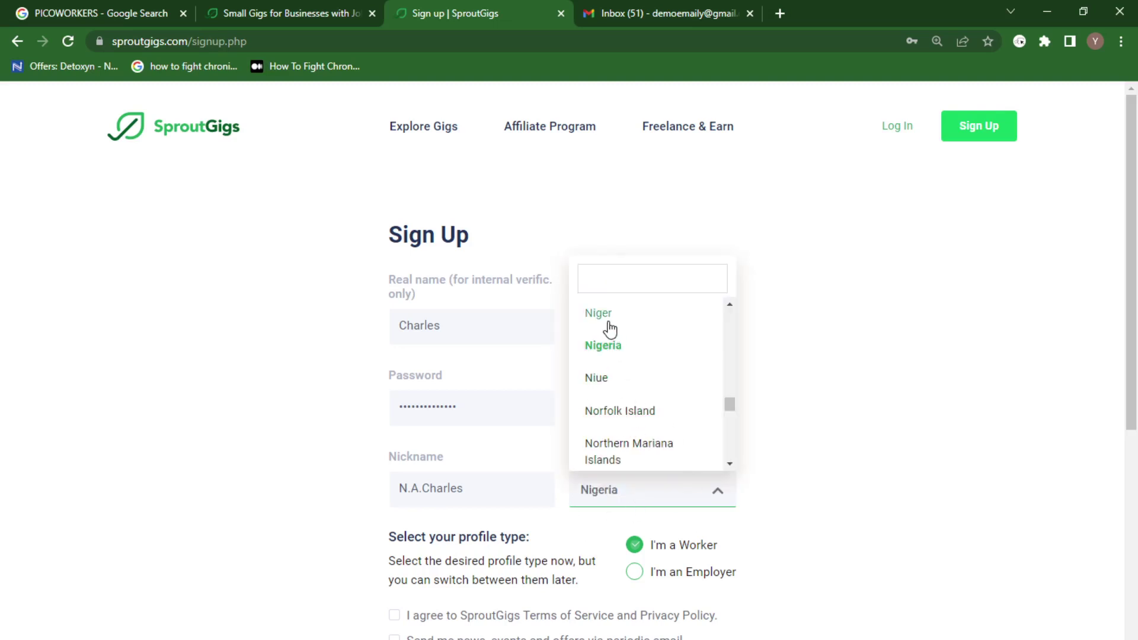
left_click_drag(730, 406, 729, 407)
left_click(806, 422)
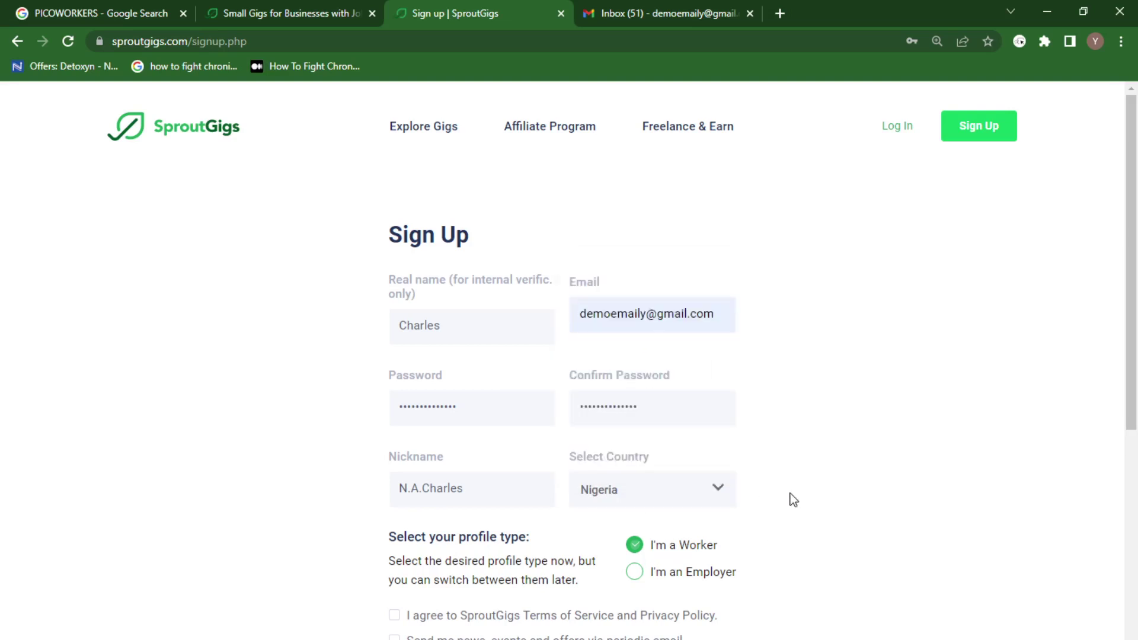
Keep I'm a Worker, accept the Terms of Service, opt in to news emails, and submit
scroll(793, 500, "down", 3)
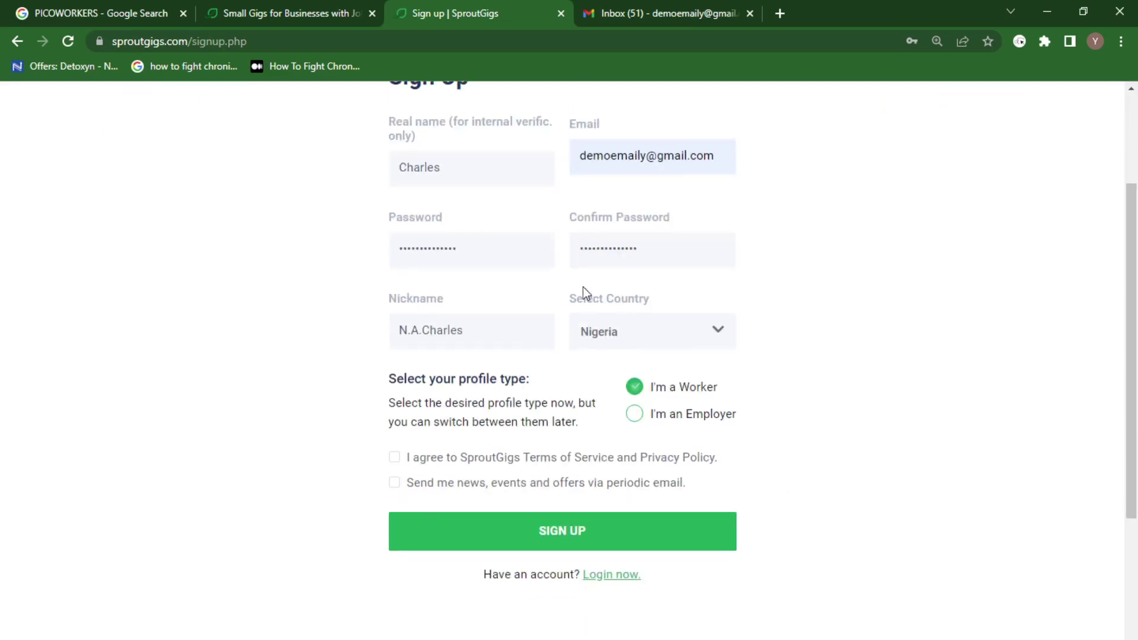
key("ctrl+plus")
key("ctrl+plus")
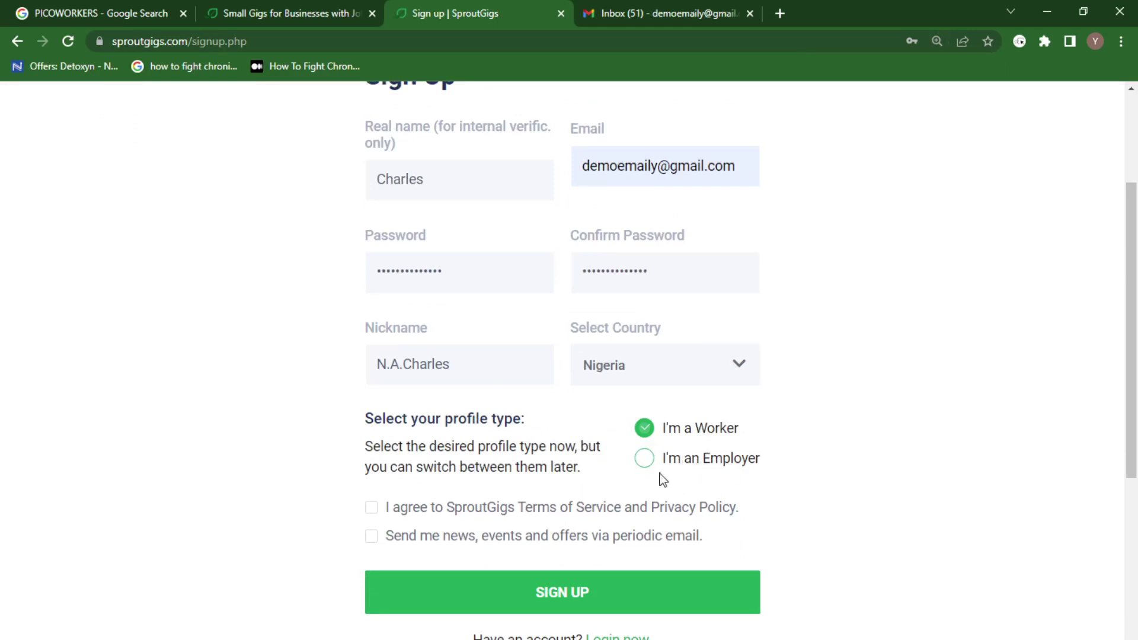
left_click(645, 461)
left_click(646, 431)
left_click(371, 510)
left_click(370, 537)
key("ctrl+minus")
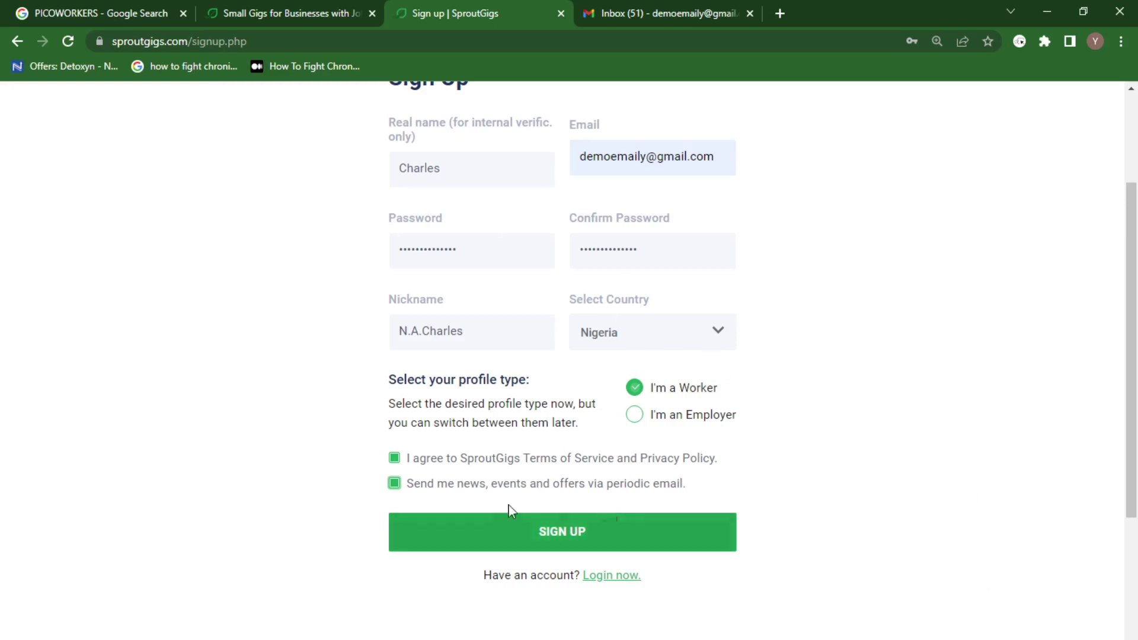
left_click(563, 527)
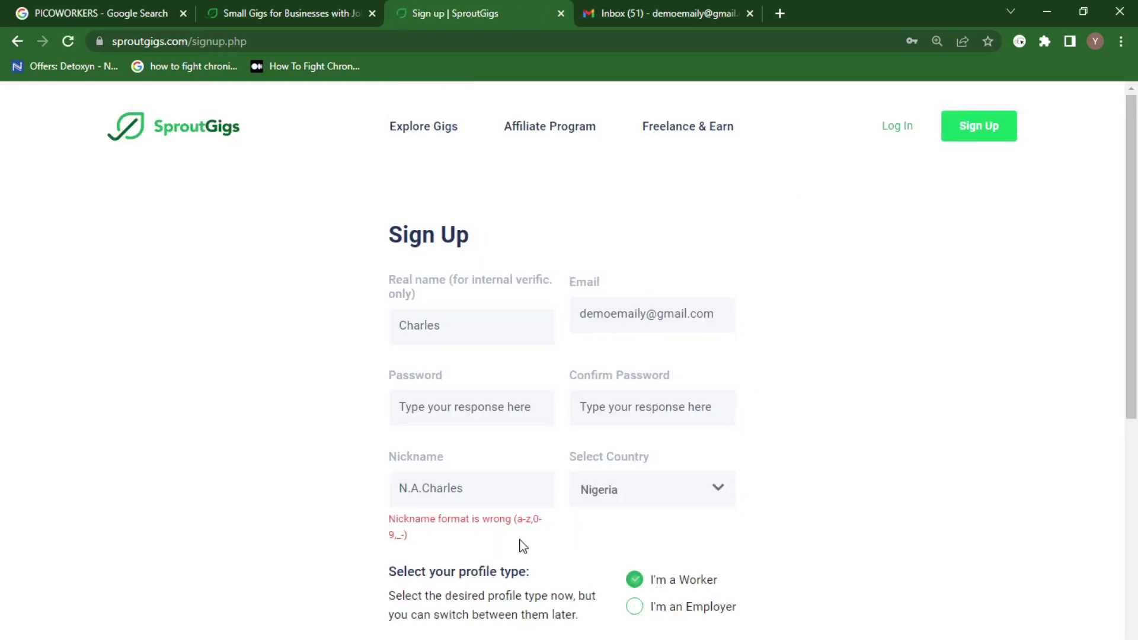
Replace the rejected nickname with a lowercase nickname
left_click(486, 494)
key("BackSpace")
key("BackSpace")
key("BackSpace")
key("BackSpace")
key("BackSpace")
key("BackSpace")
key("BackSpace")
key("BackSpace")
key("BackSpace")
key("BackSpace")
key("BackSpace")
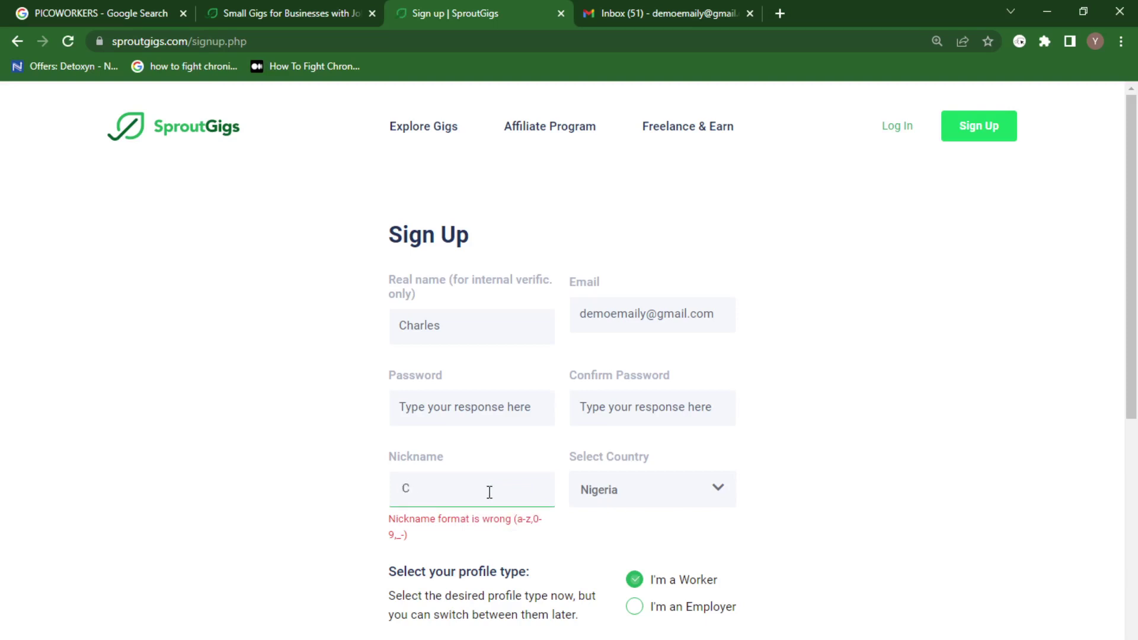
key("BackSpace")
type("charloes")
type("es")
type("109")
Re-enter the password in both the Password and Confirm Password fields
left_click(462, 411)
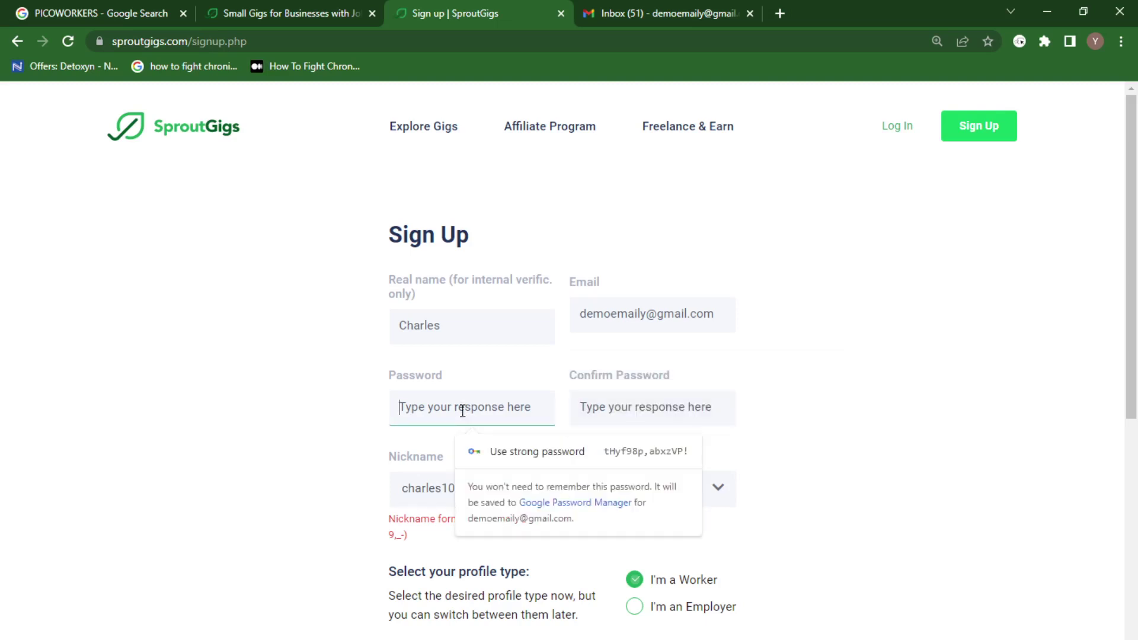
type("c")
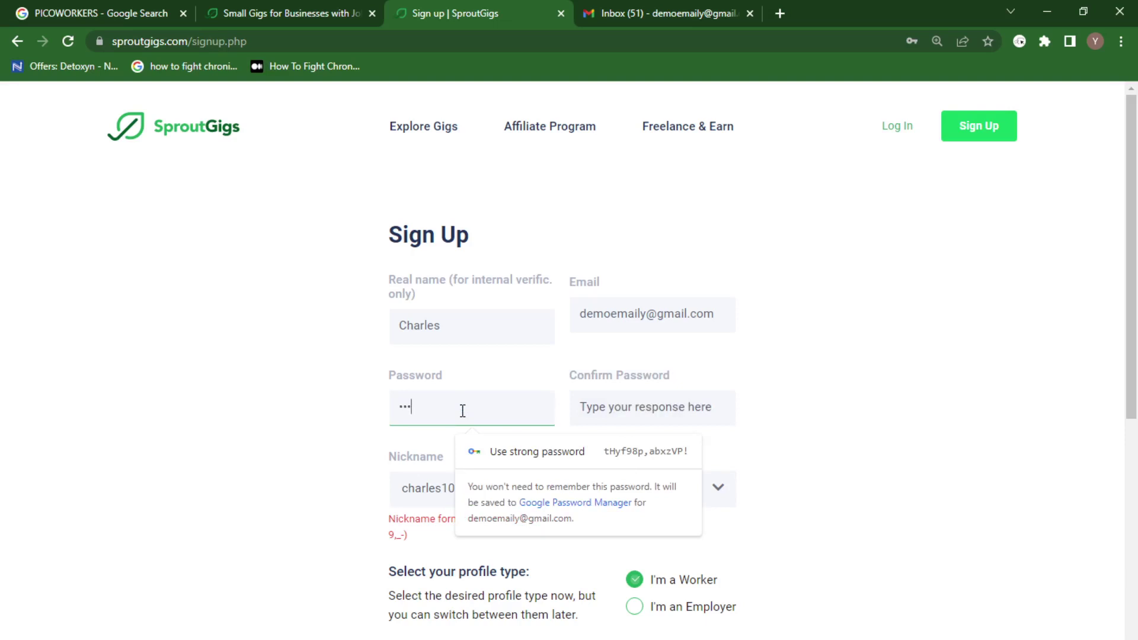
type("••••••••")
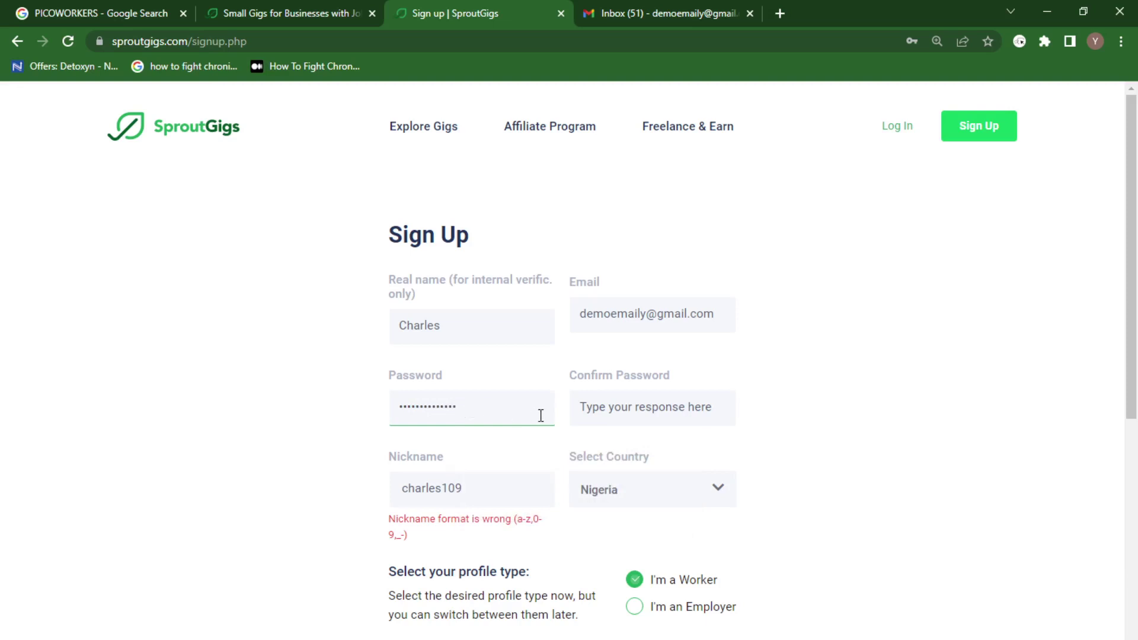
left_click(607, 404)
type("•")
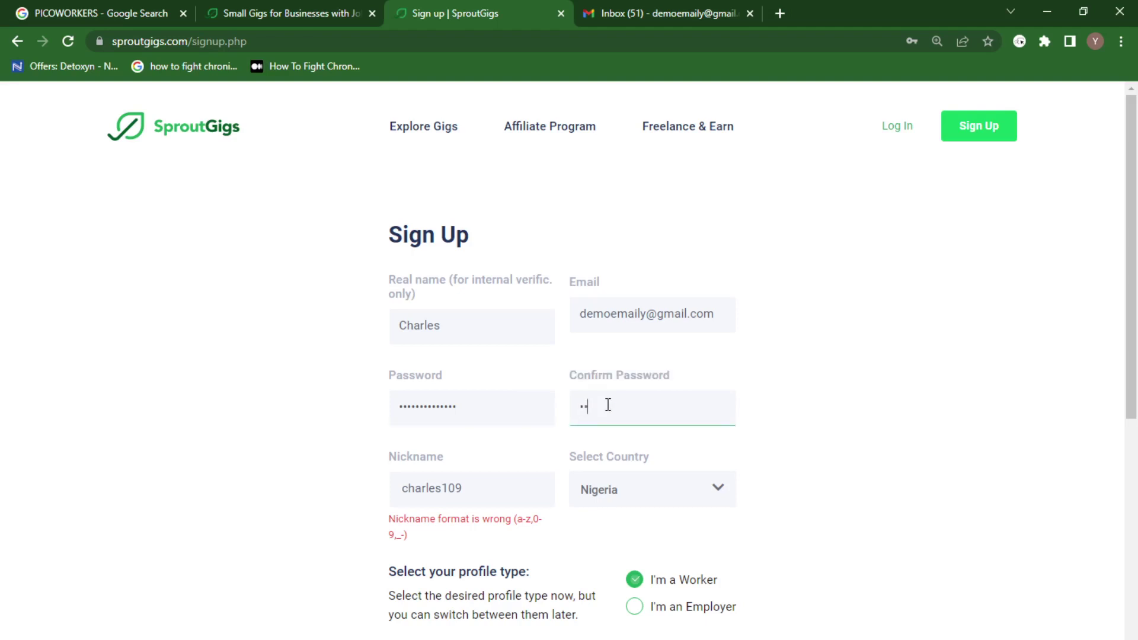
type("•••••")
scroll(686, 510, "down", 4)
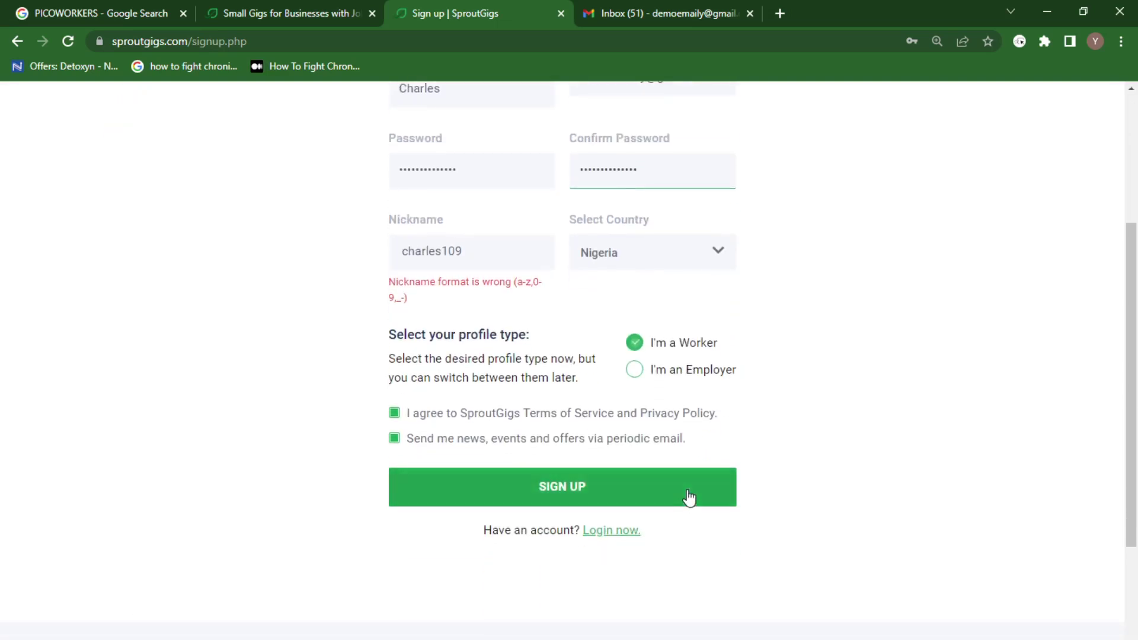
Resubmit the sign-up form, save the login in Chrome, and go to the Gmail inbox
scroll(729, 407, "up", 1)
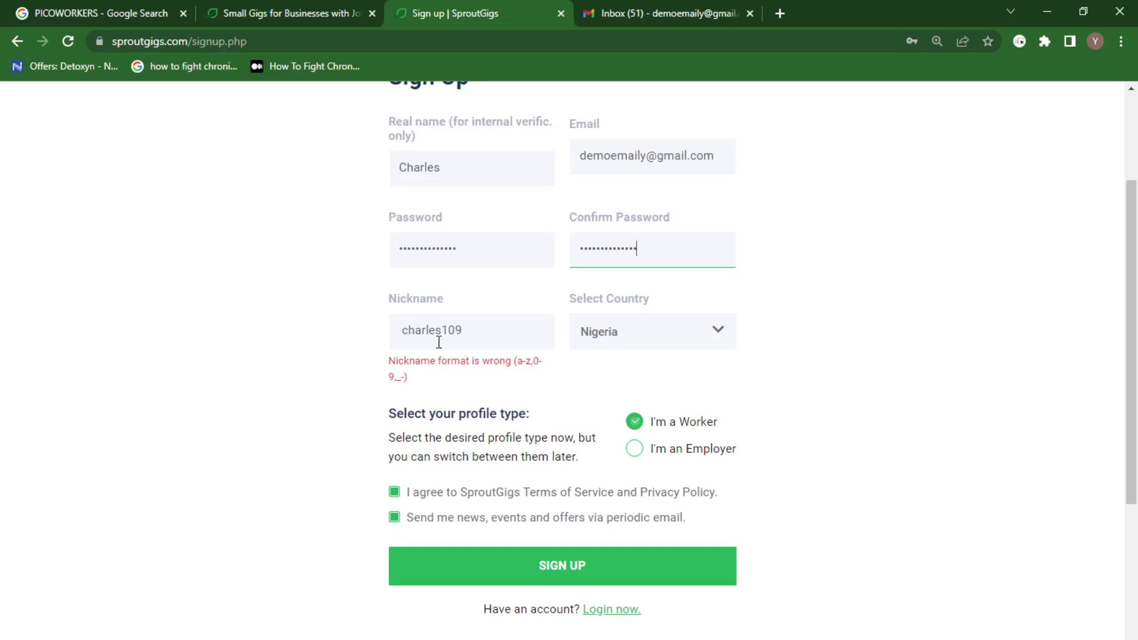
left_click_drag(462, 332, 447, 332)
left_click(418, 333)
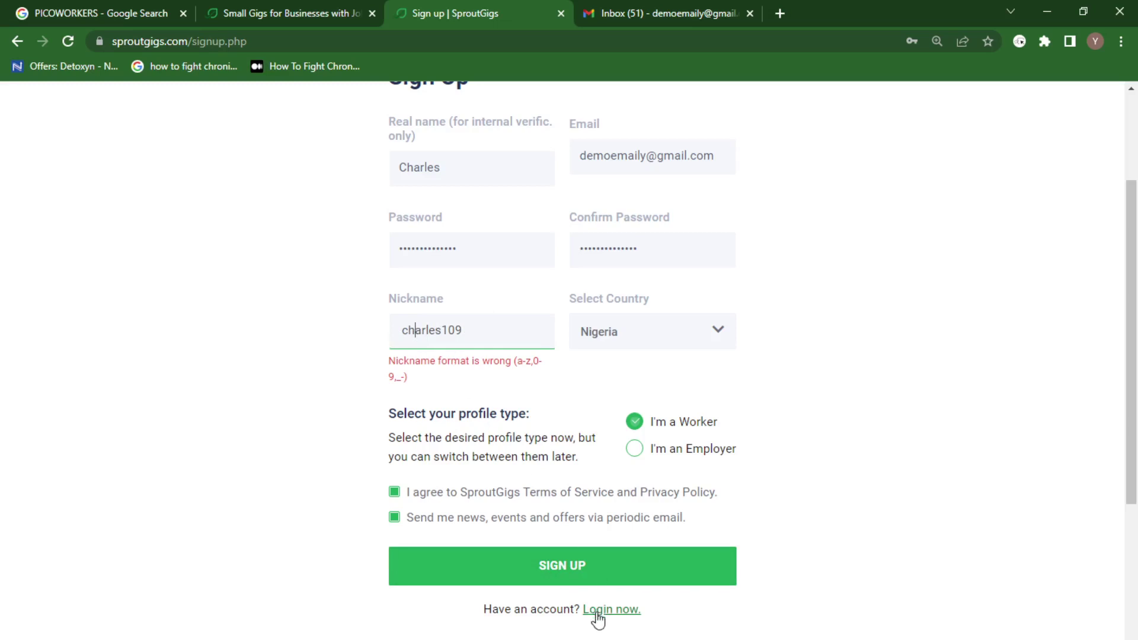
left_click(544, 561)
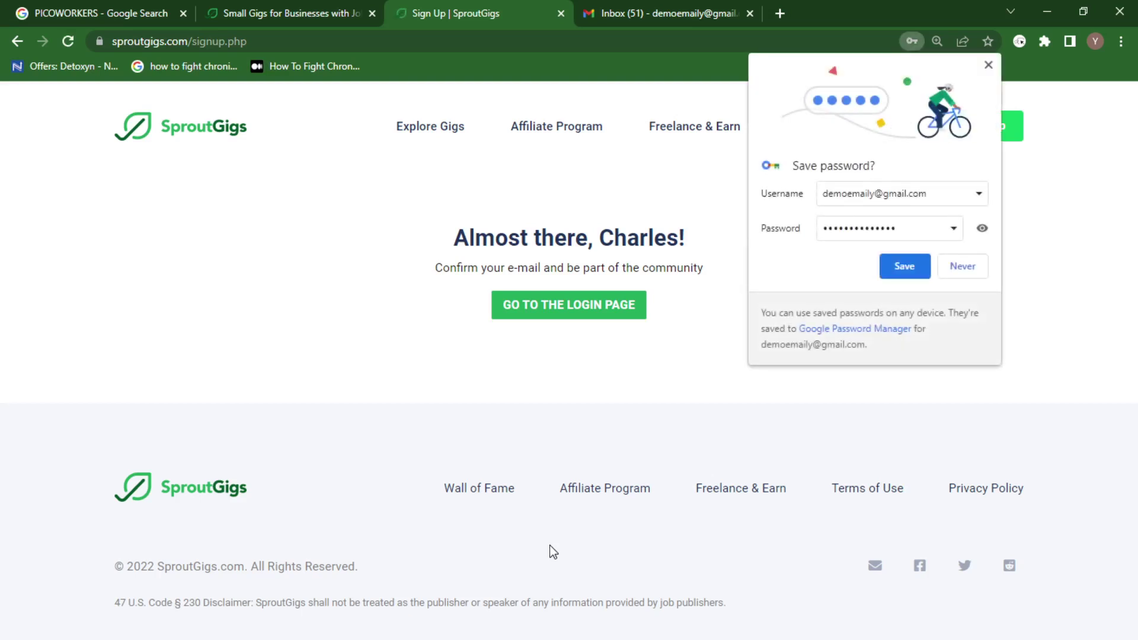
left_click(903, 268)
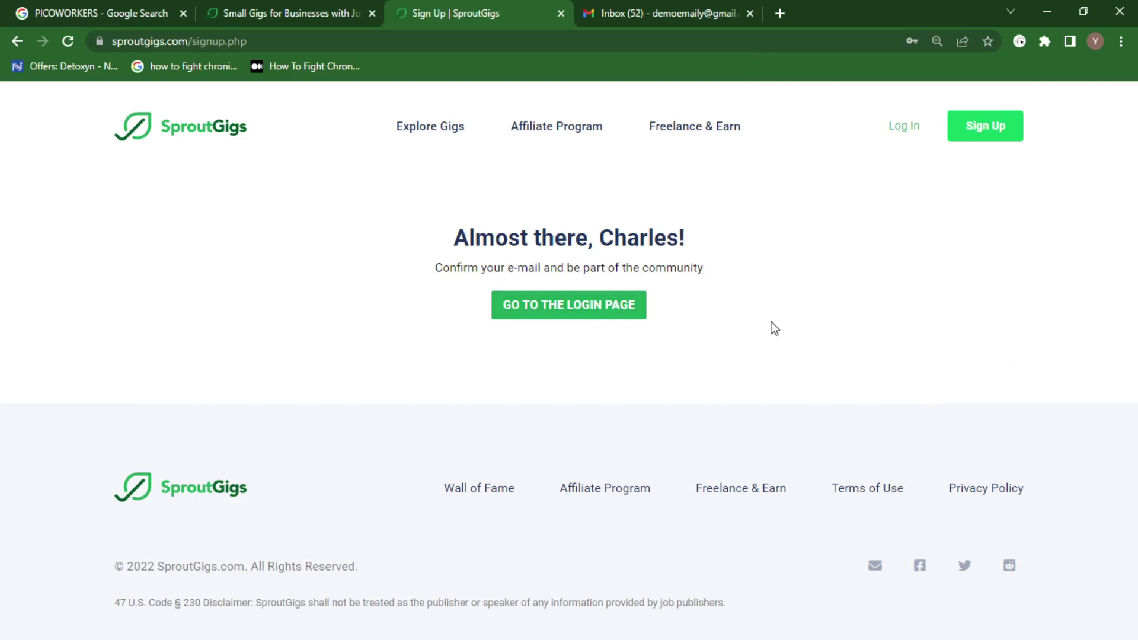
left_click(679, 12)
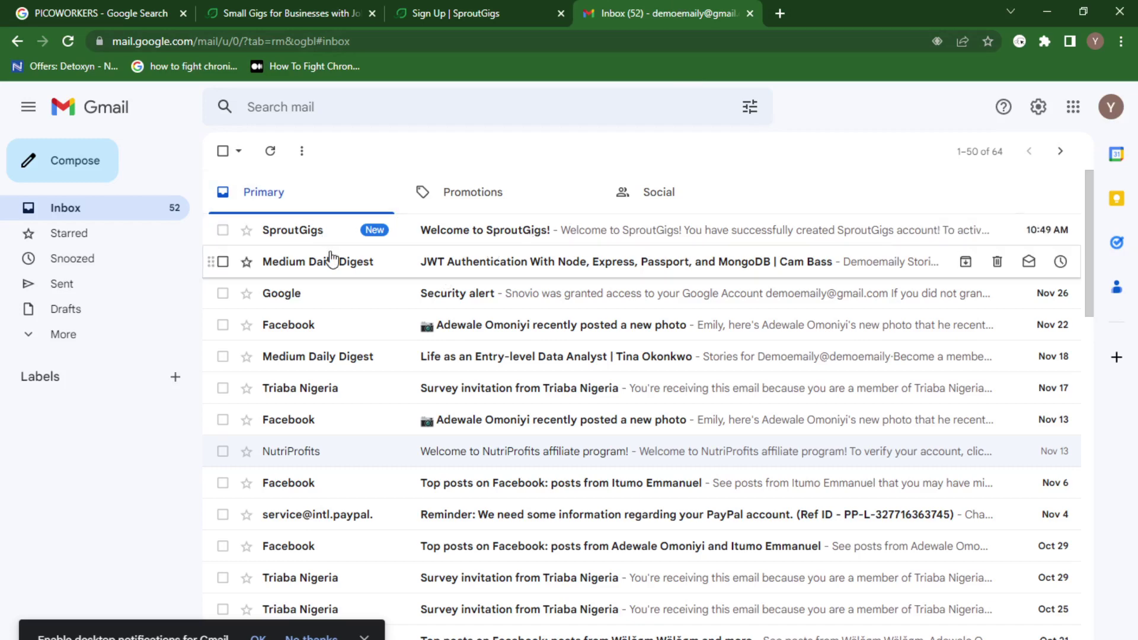
Zoom Gmail to 125%, open the 'Welcome to SproutGigs!' email and open its activation link in a new tab
key("ctrl+plus")
key("ctrl+plus")
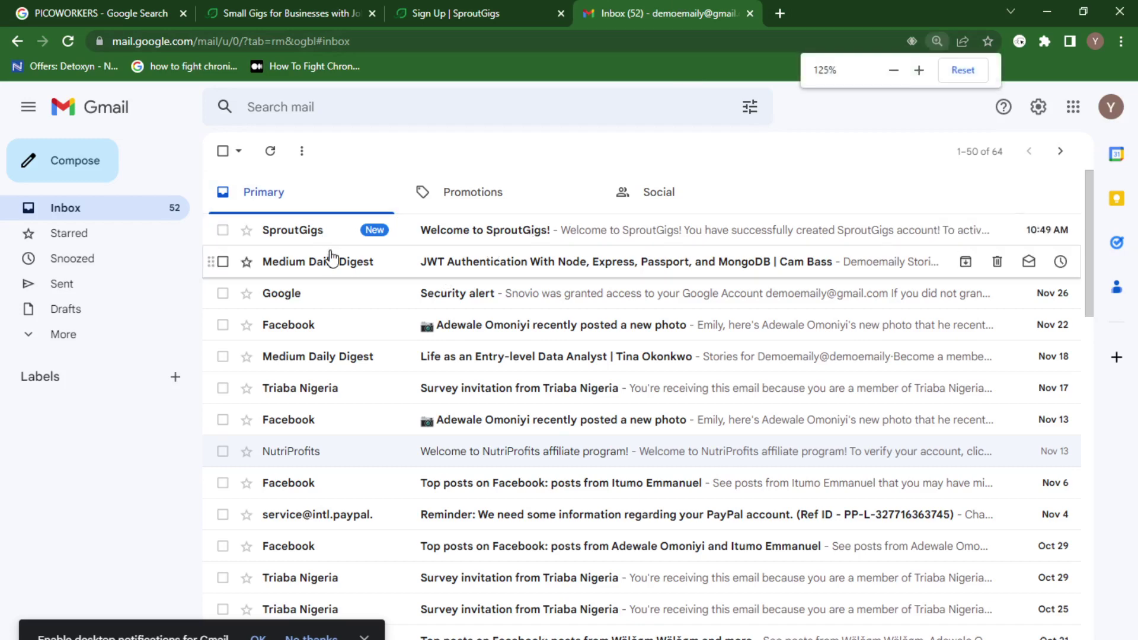
key("ctrl+plus")
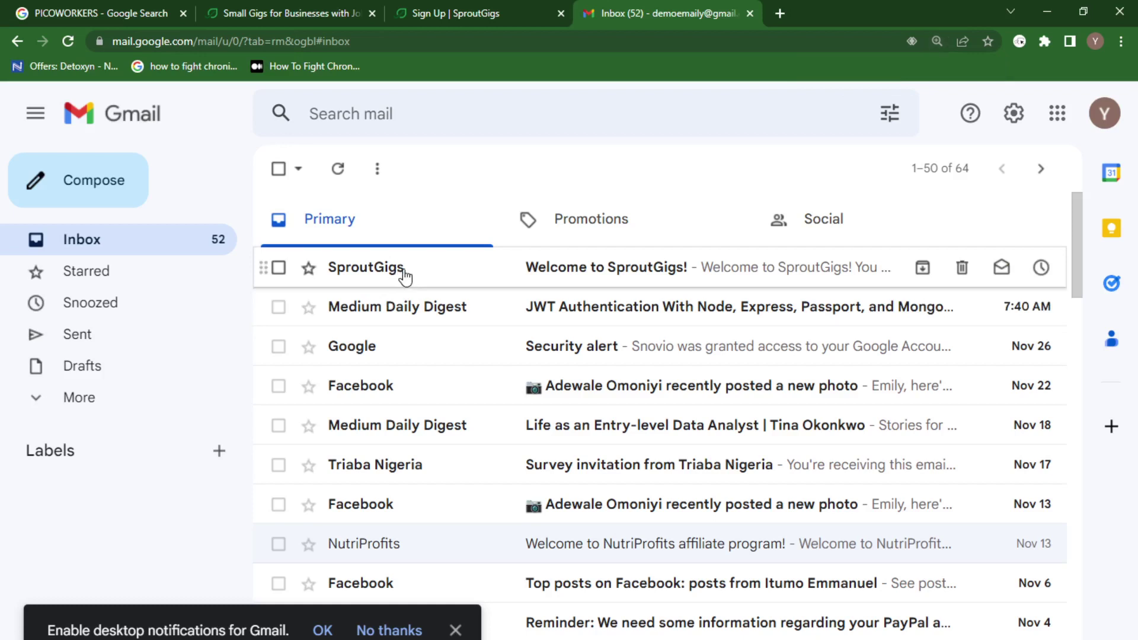
left_click(629, 281)
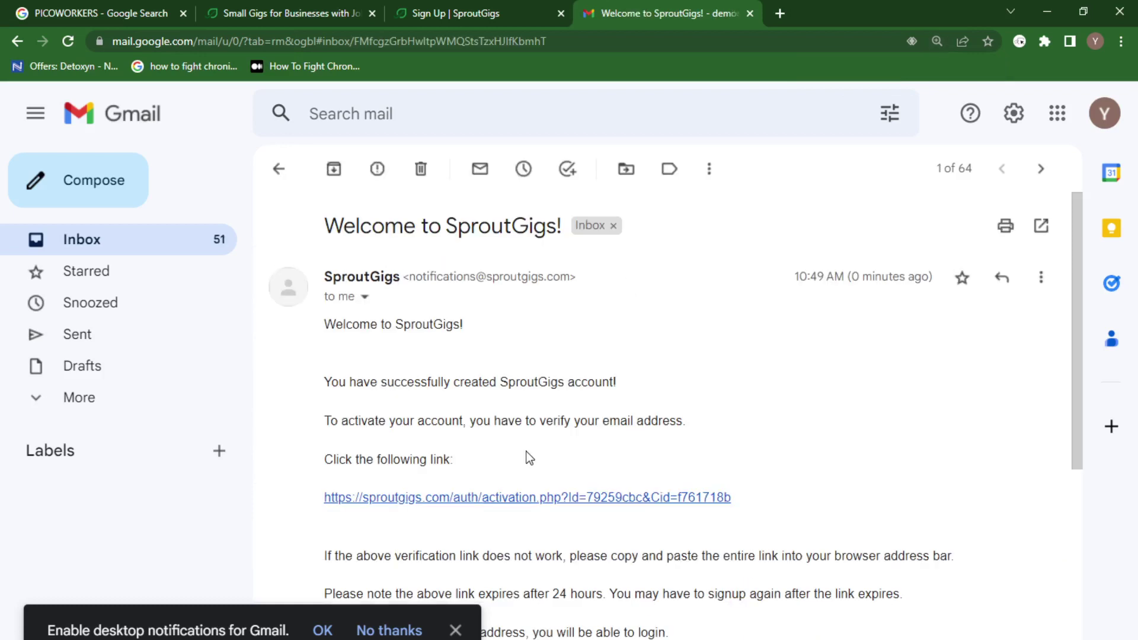
scroll(579, 478, "down", 1)
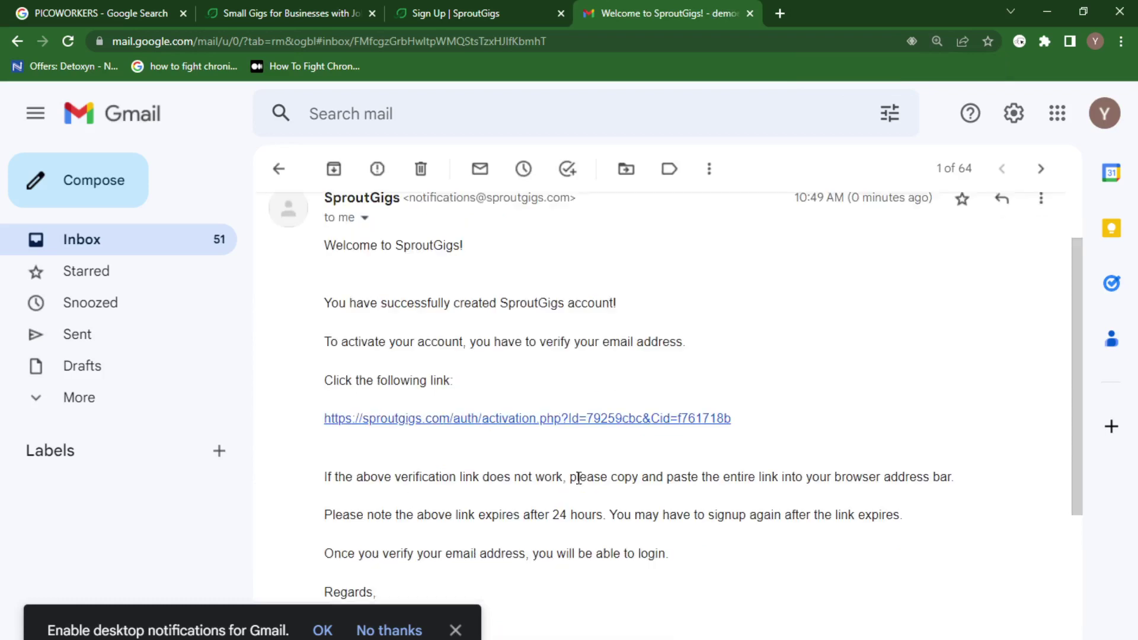
right_click(535, 419)
left_click(608, 428)
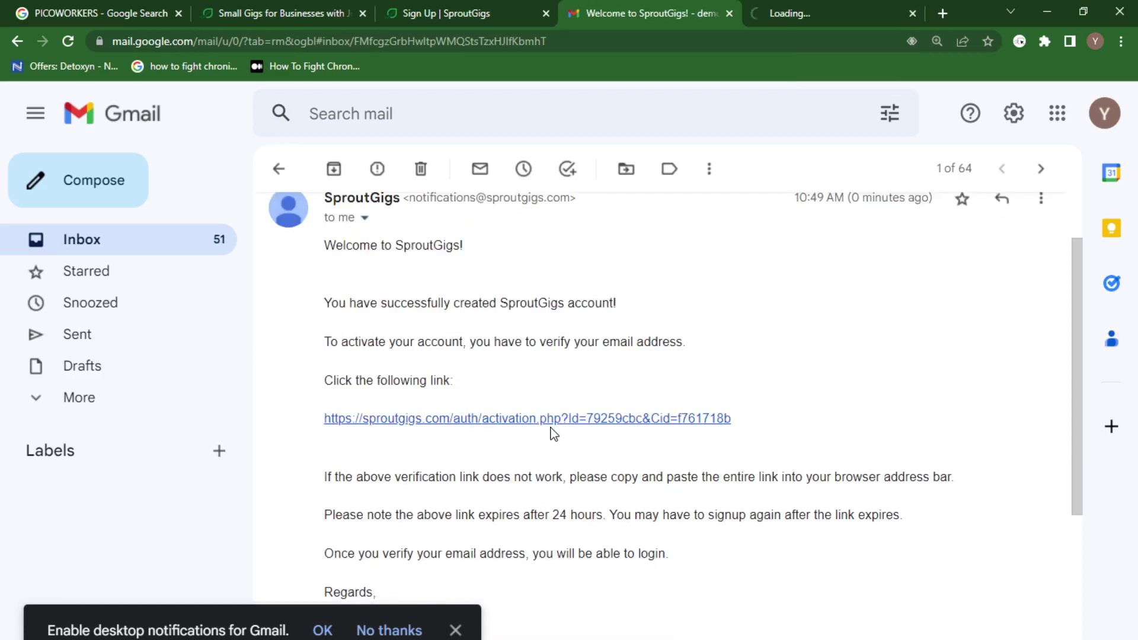
Load the activation link in the new tab, scroll the Browse Gigs page, and reset zoom to 100%
left_click(809, 13)
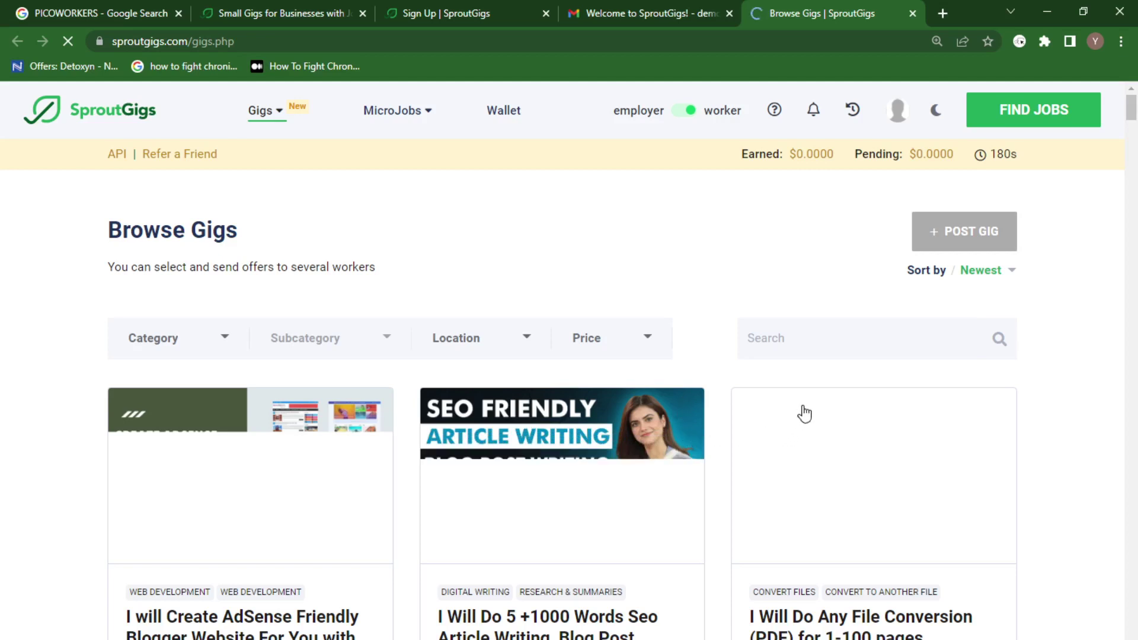
scroll(938, 314, "down", 4)
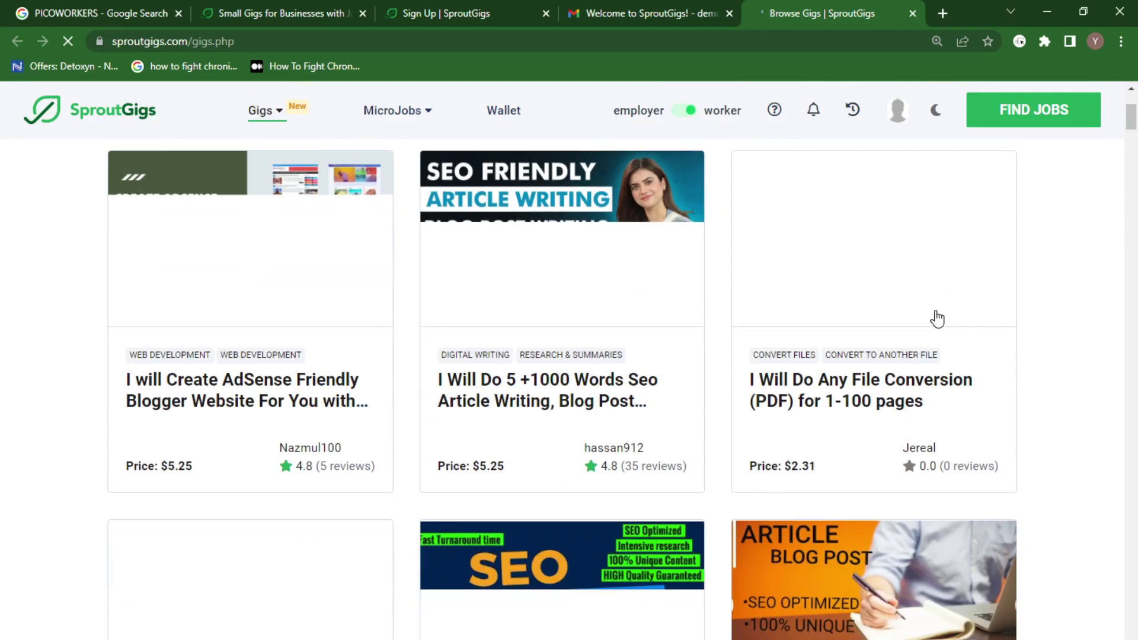
scroll(938, 319, "down", 7)
scroll(937, 319, "down", 4)
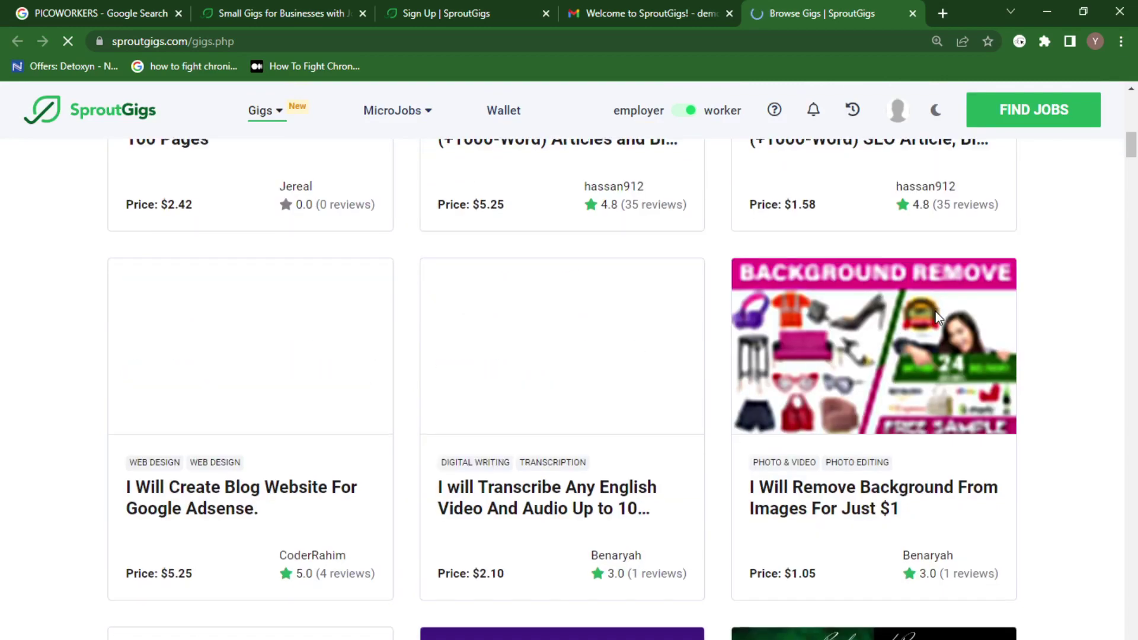
scroll(937, 319, "up", 12)
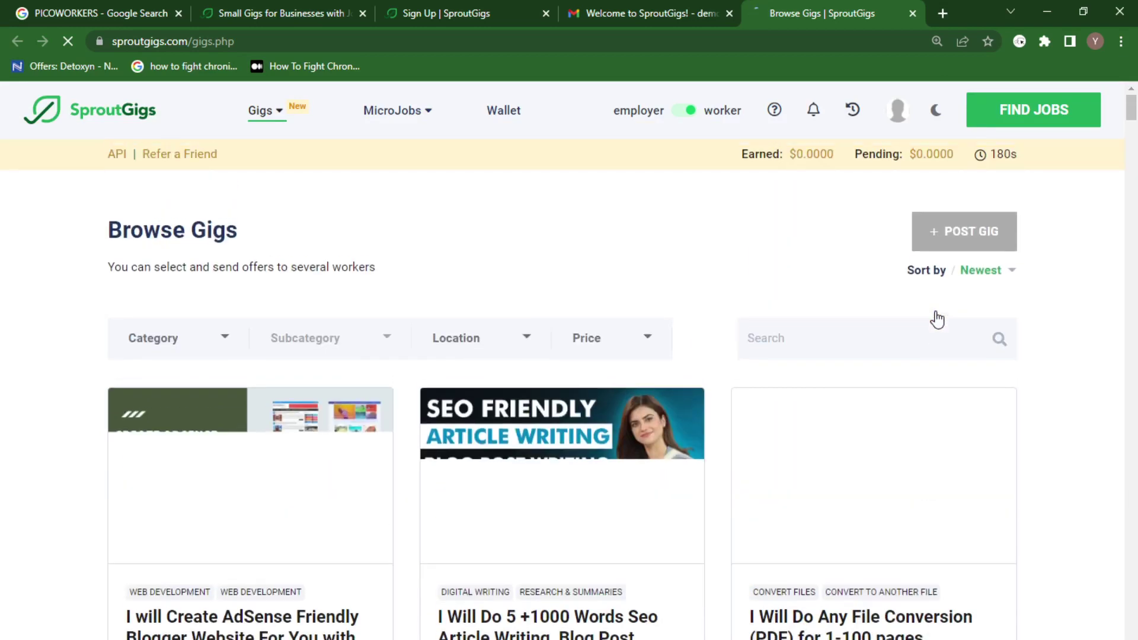
scroll(821, 242, "up", 4)
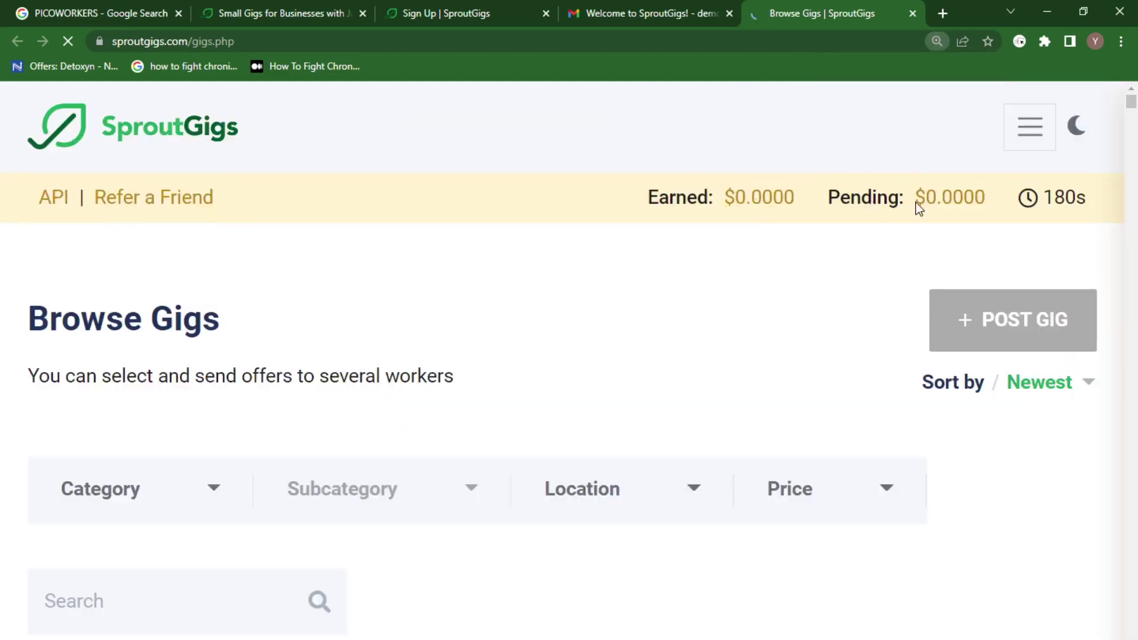
key("ctrl+0")
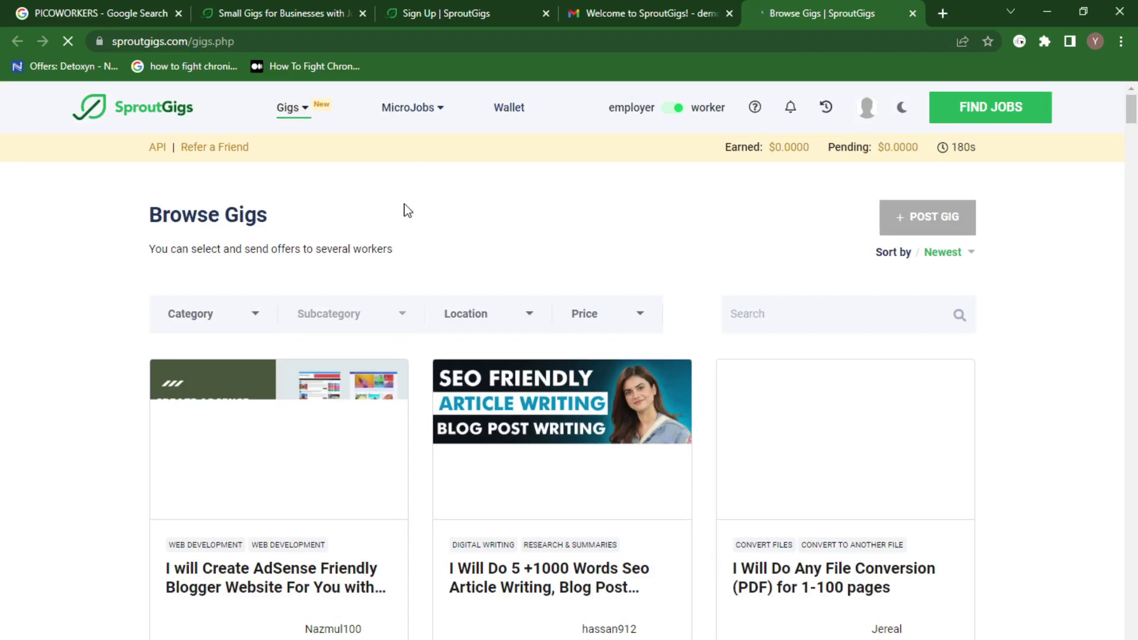
Go to the available micro jobs from the MicroJobs menu and scroll through the listing
left_click(441, 111)
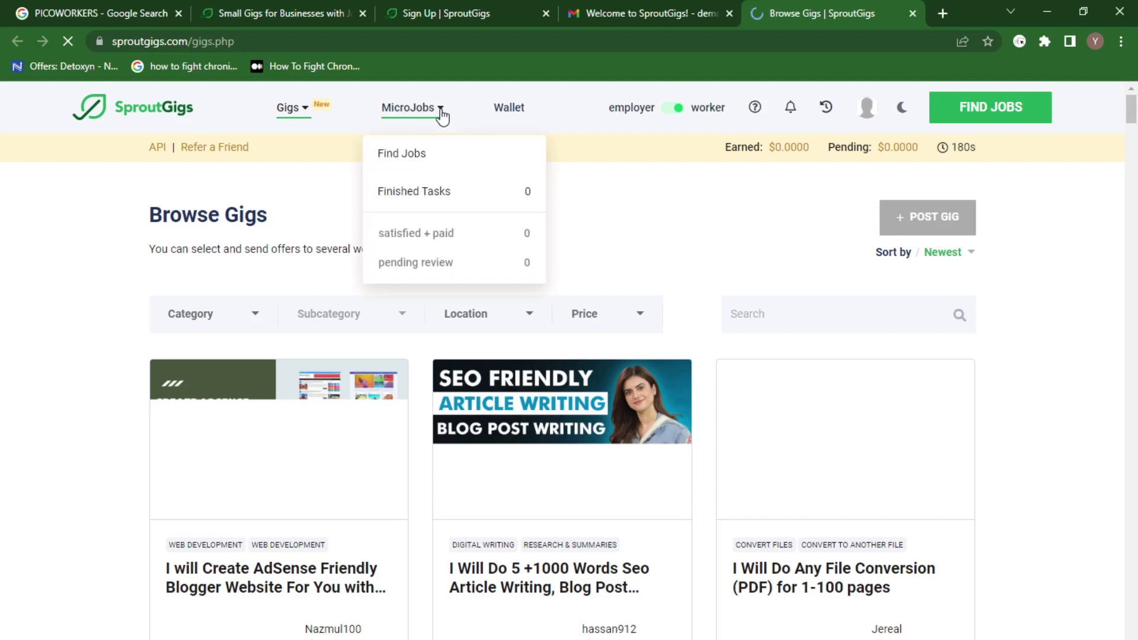
left_click(406, 152)
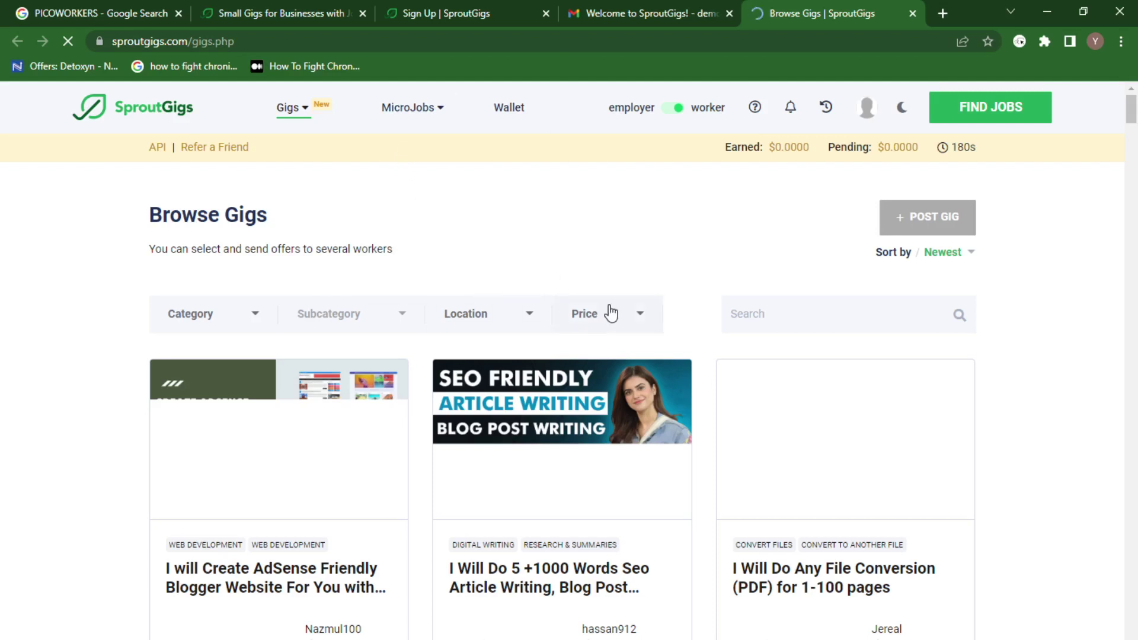
scroll(610, 312, "down", 1)
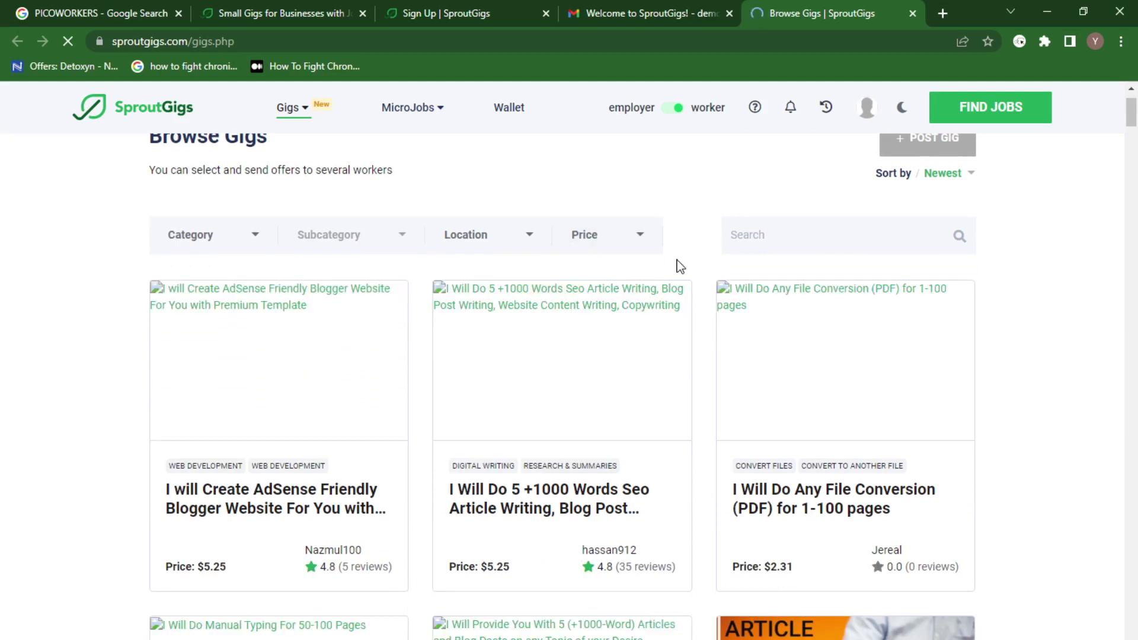
scroll(676, 260, "down", 1)
scroll(676, 264, "up", 2)
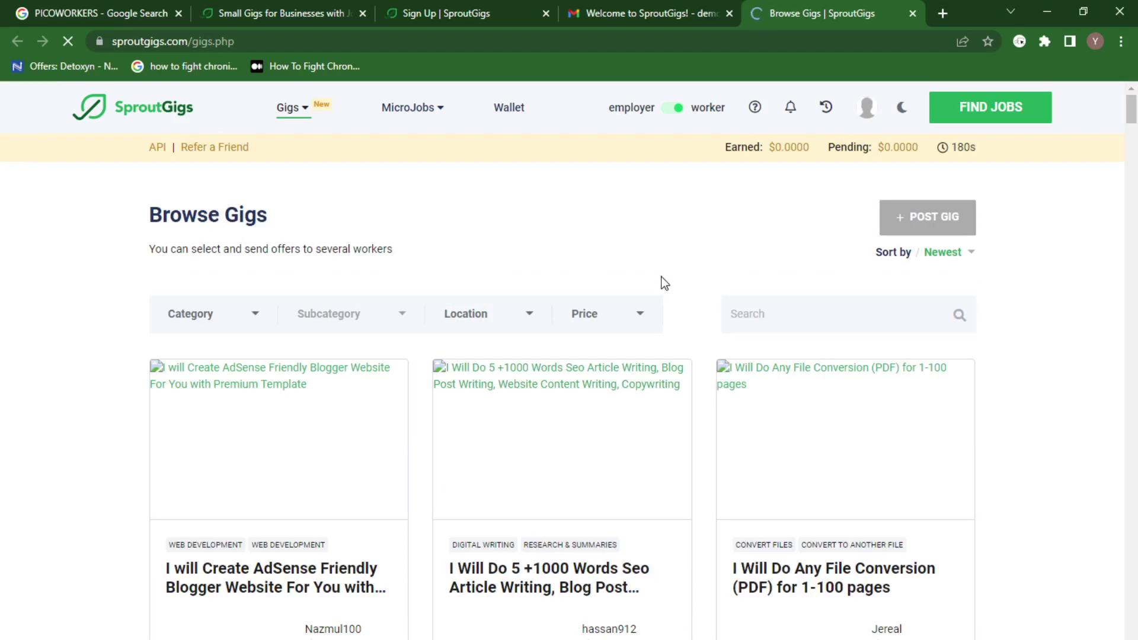
scroll(661, 278, "down", 5)
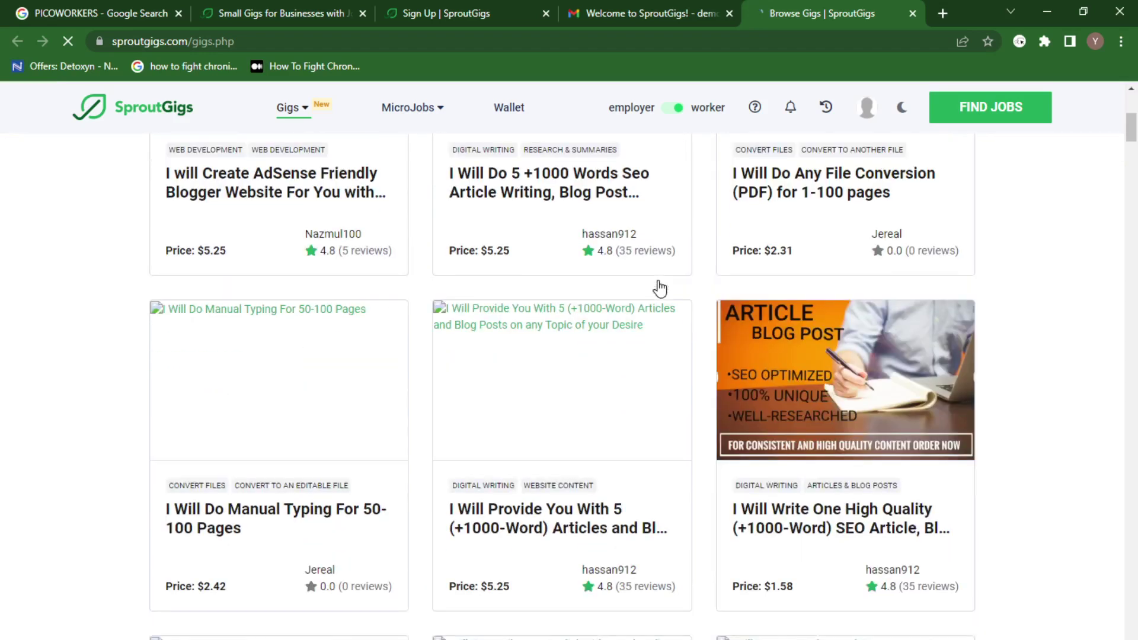
scroll(660, 284, "up", 4)
scroll(660, 286, "up", 2)
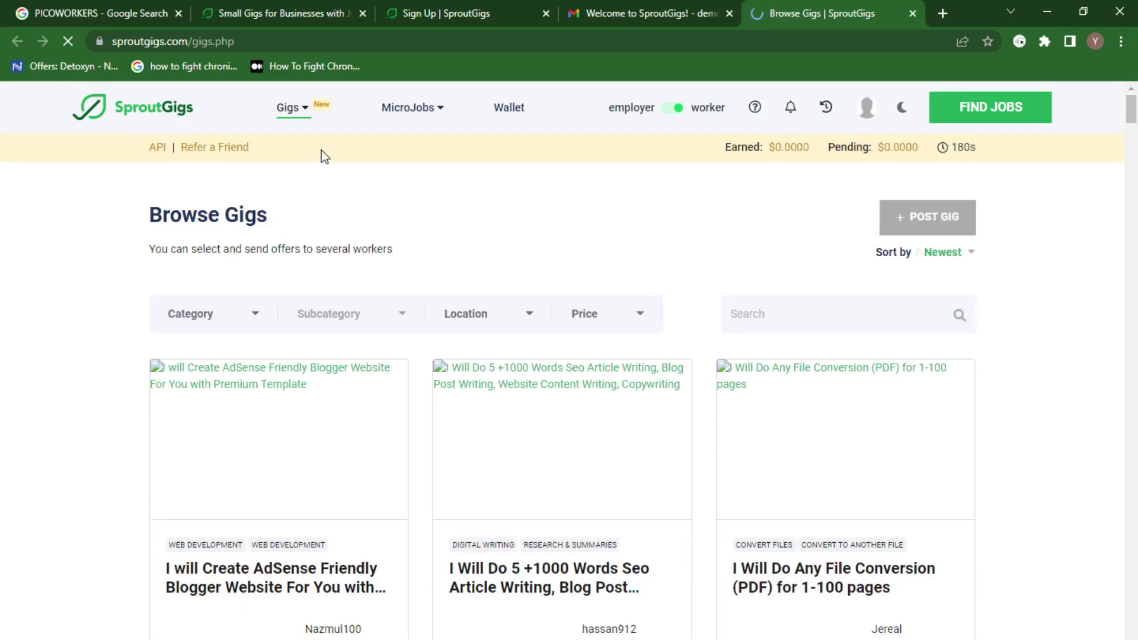
left_click(405, 113)
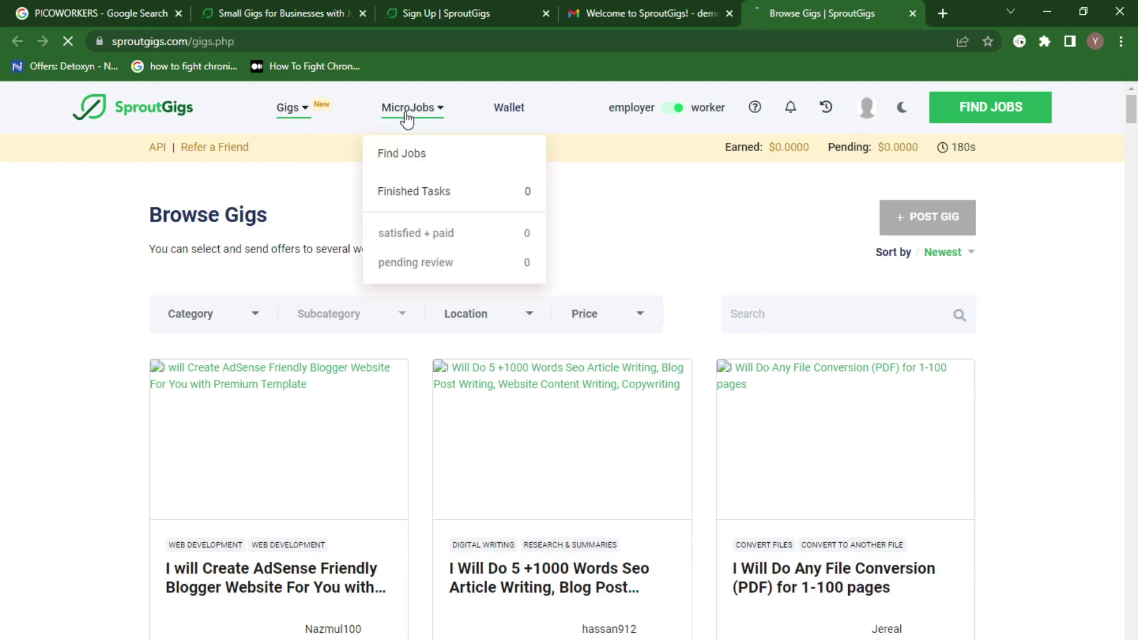
Open MicroJobs > Find Jobs, agree to the community rules, and scroll the 640 listed jobs
left_click(404, 148)
scroll(495, 246, "down", 15)
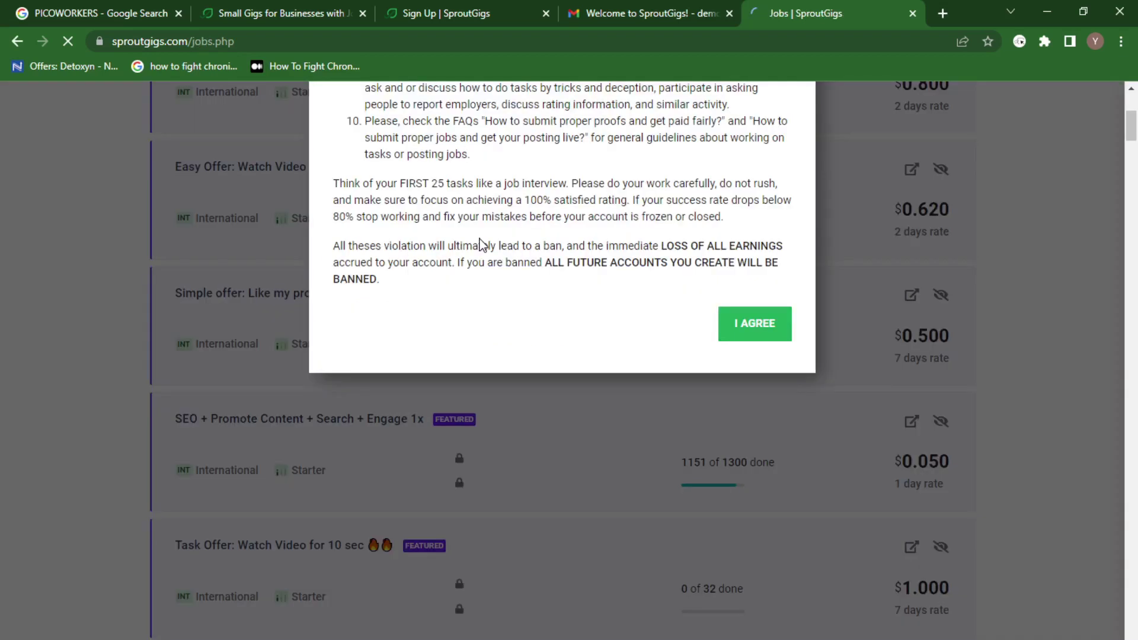
scroll(480, 243, "up", 4)
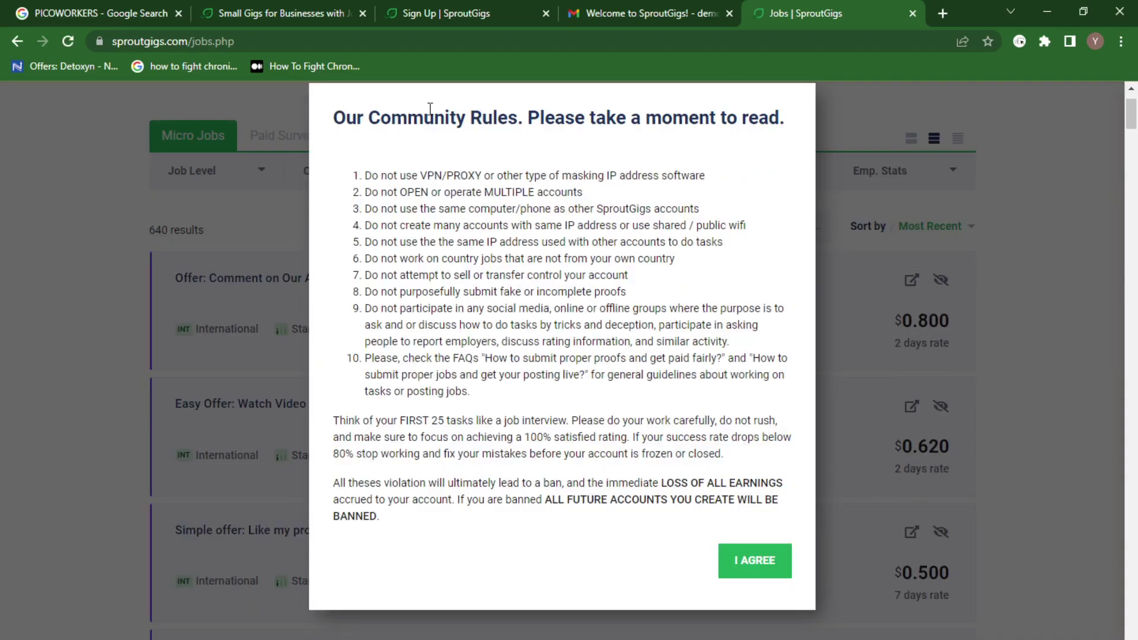
left_click(760, 564)
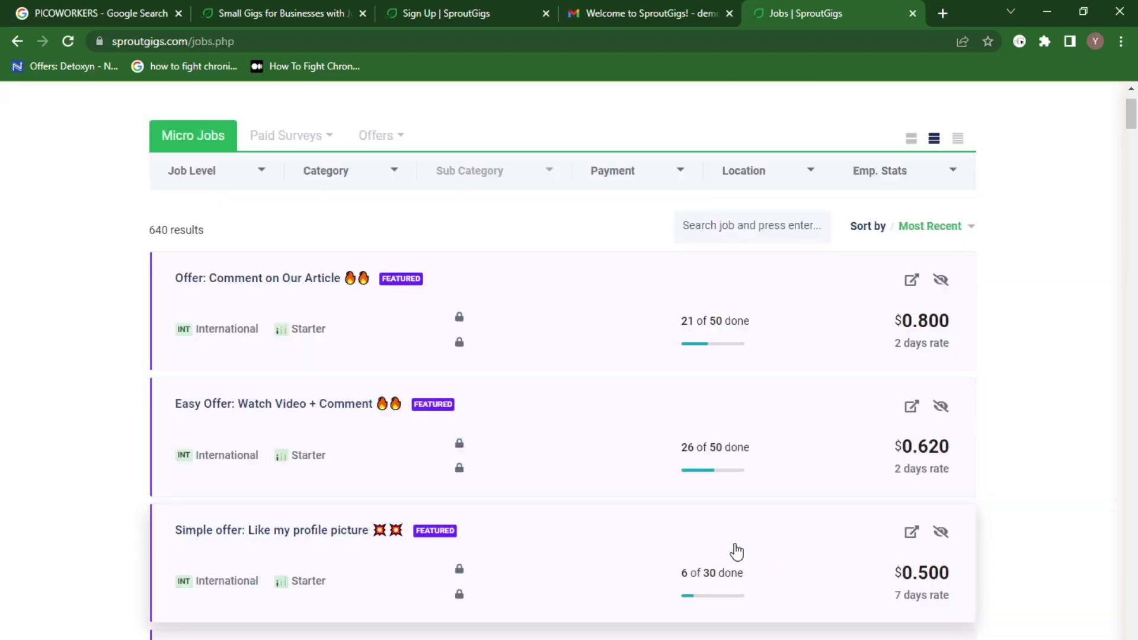
scroll(782, 401, "up", 2)
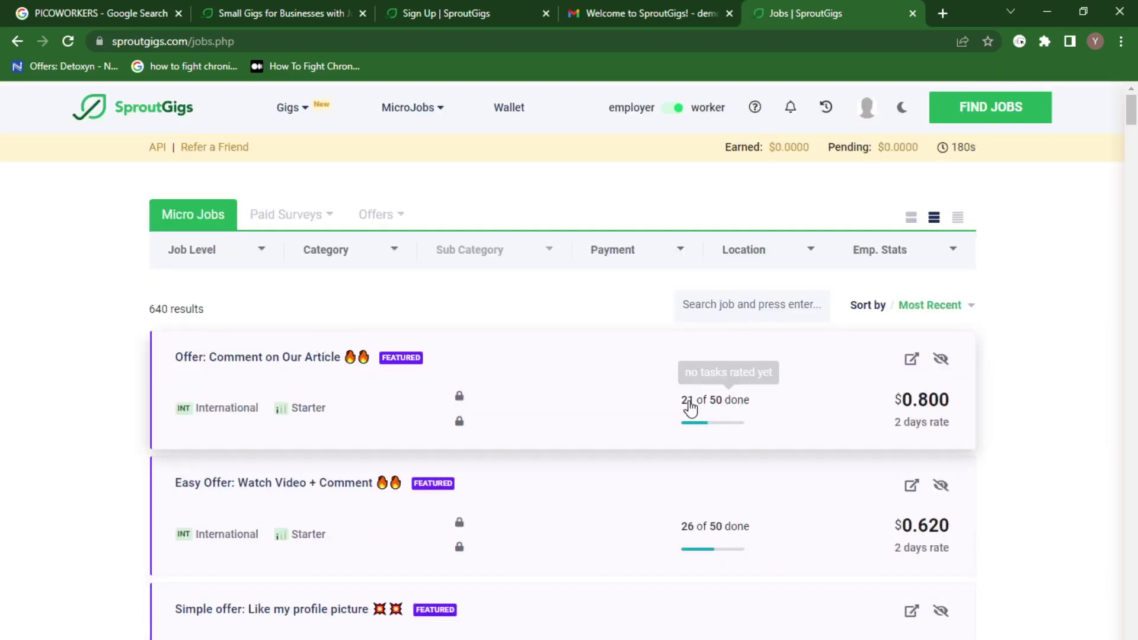
scroll(681, 418, "down", 5)
scroll(681, 419, "down", 15)
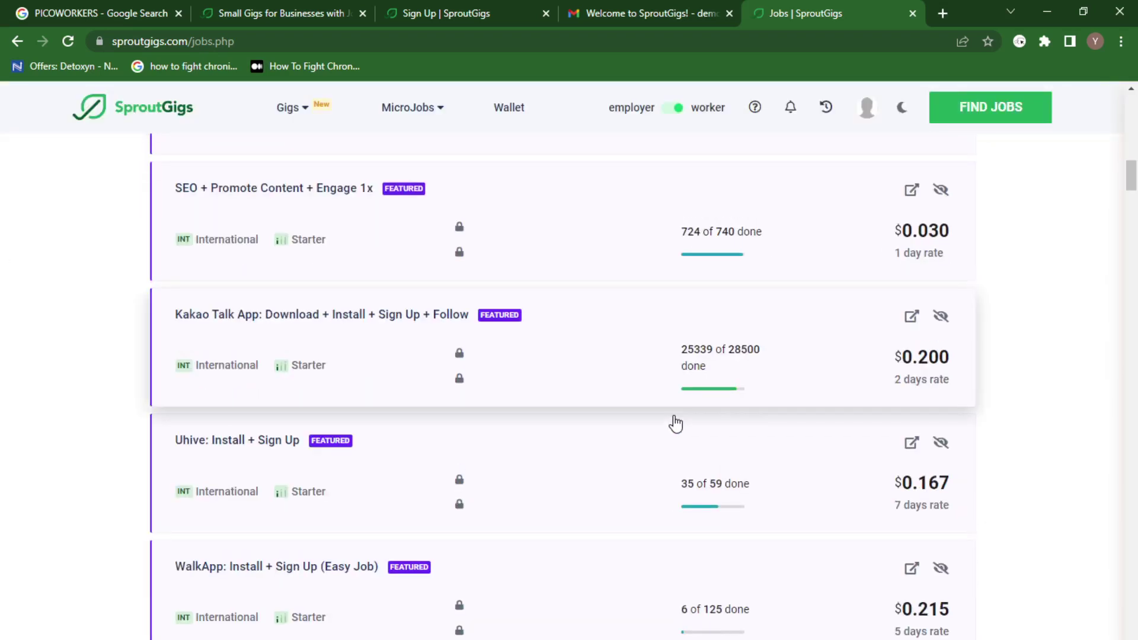
scroll(676, 423, "up", 8)
scroll(675, 423, "up", 10)
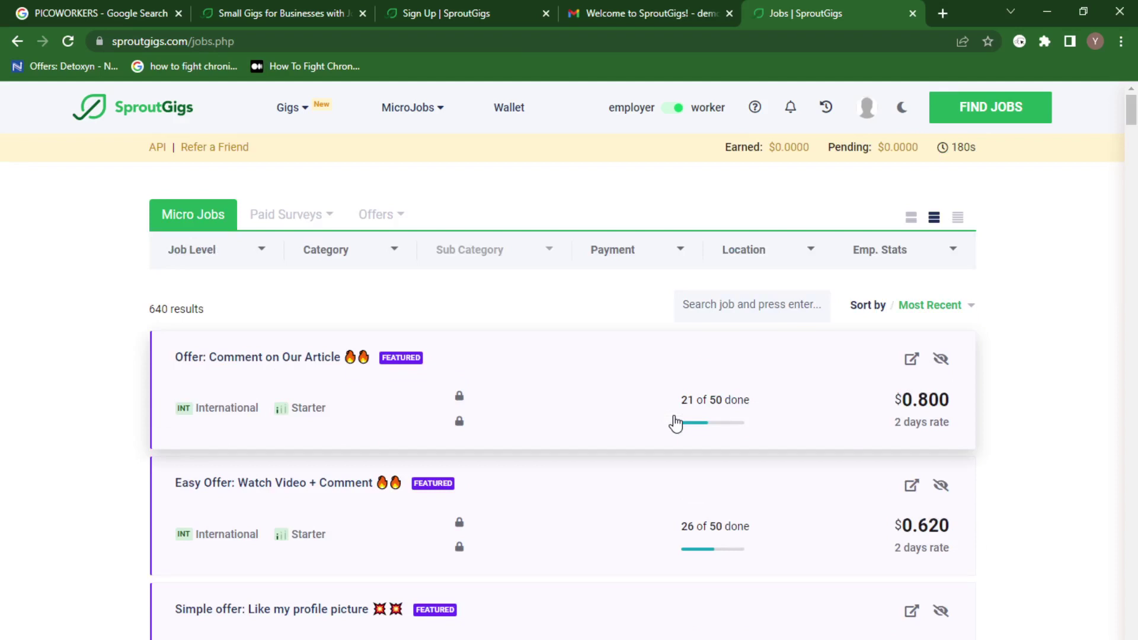
Search the micro jobs for 'watch', narrowing the listing to 11 results
left_click(738, 304)
type("wa")
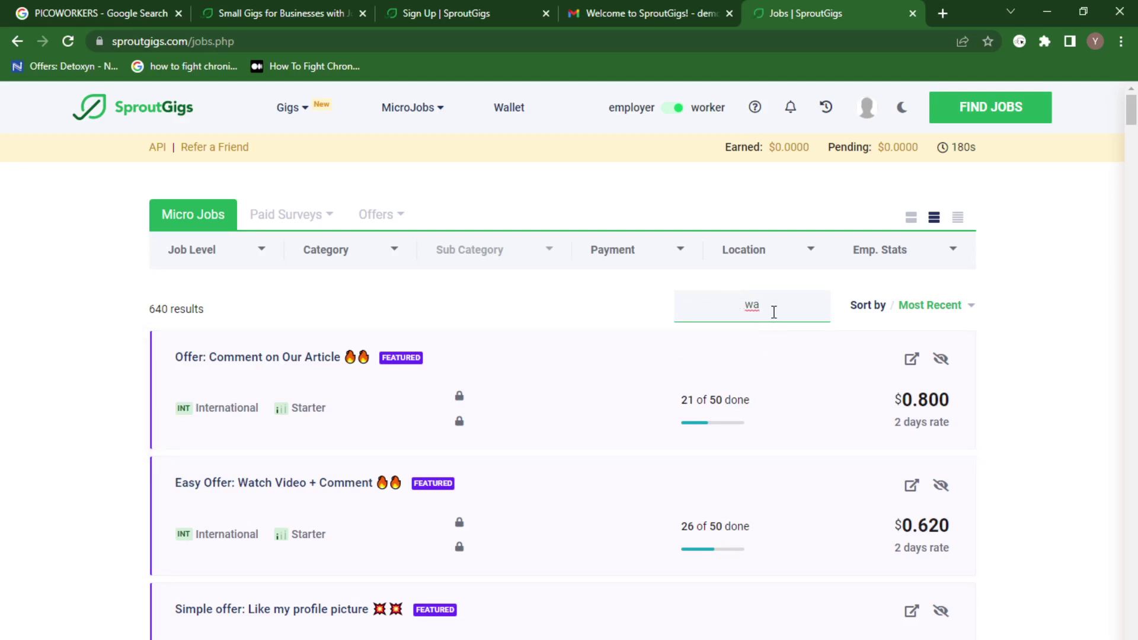
type("tch")
key("Return")
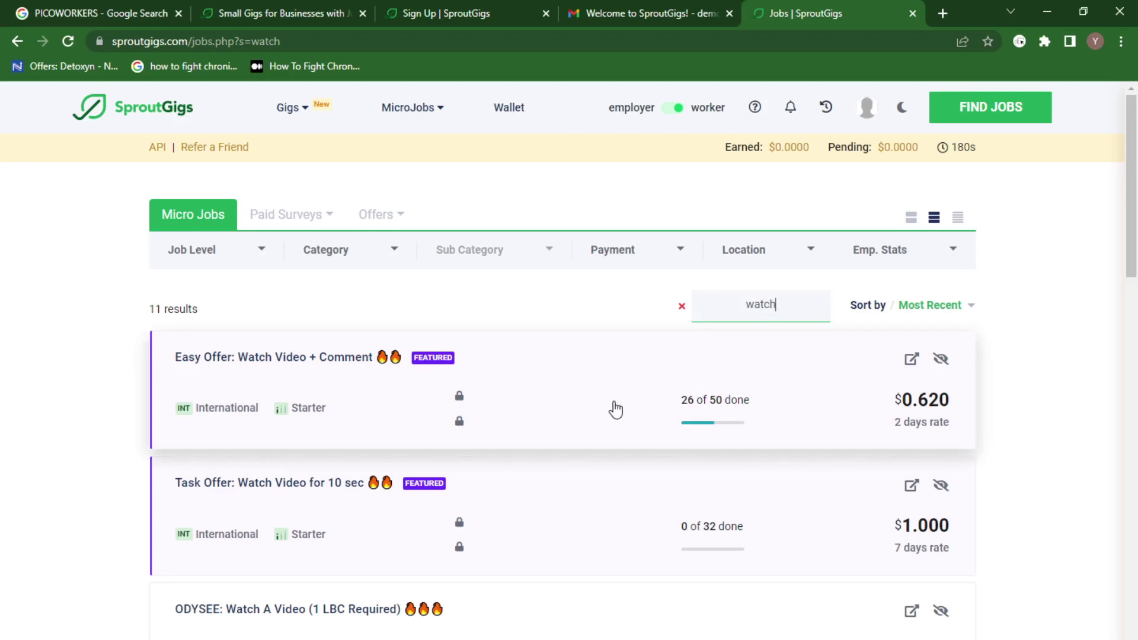
scroll(551, 412, "down", 1)
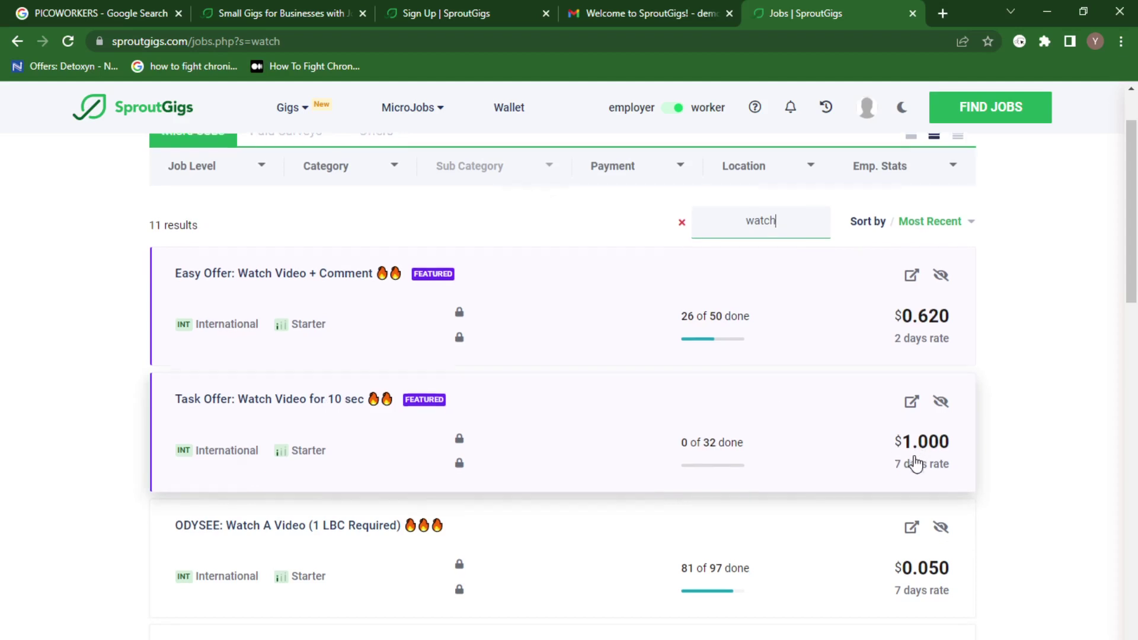
scroll(770, 451, "down", 1)
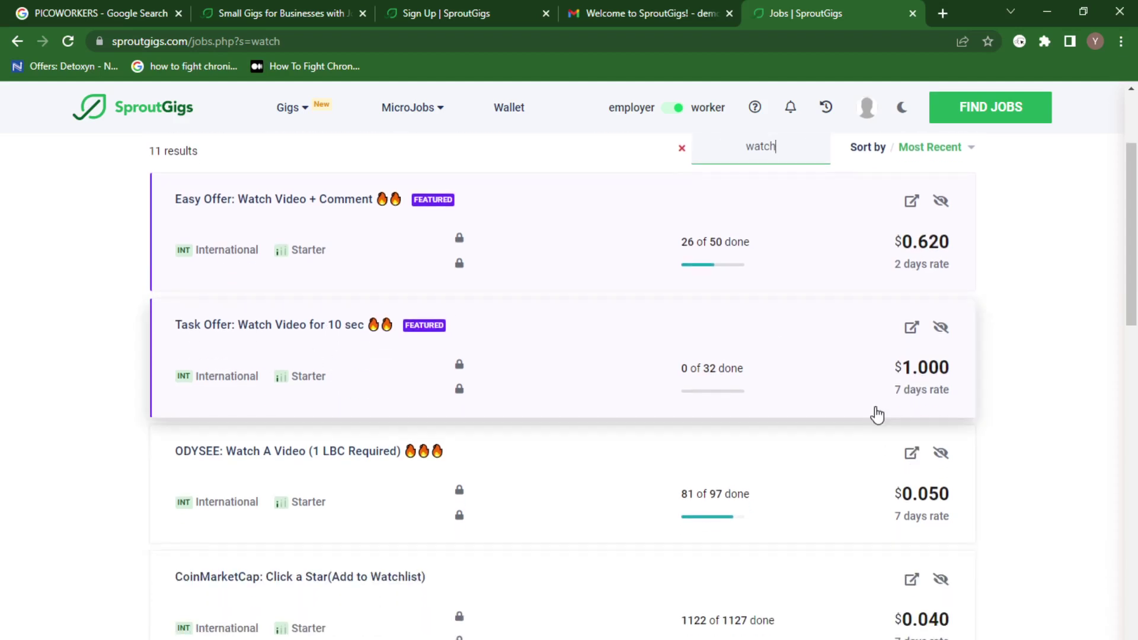
Zoom to 110% and review the watch-video offers, led by 'Easy Offer: Watch Video + Comment' at $0.620
key("ctrl+plus")
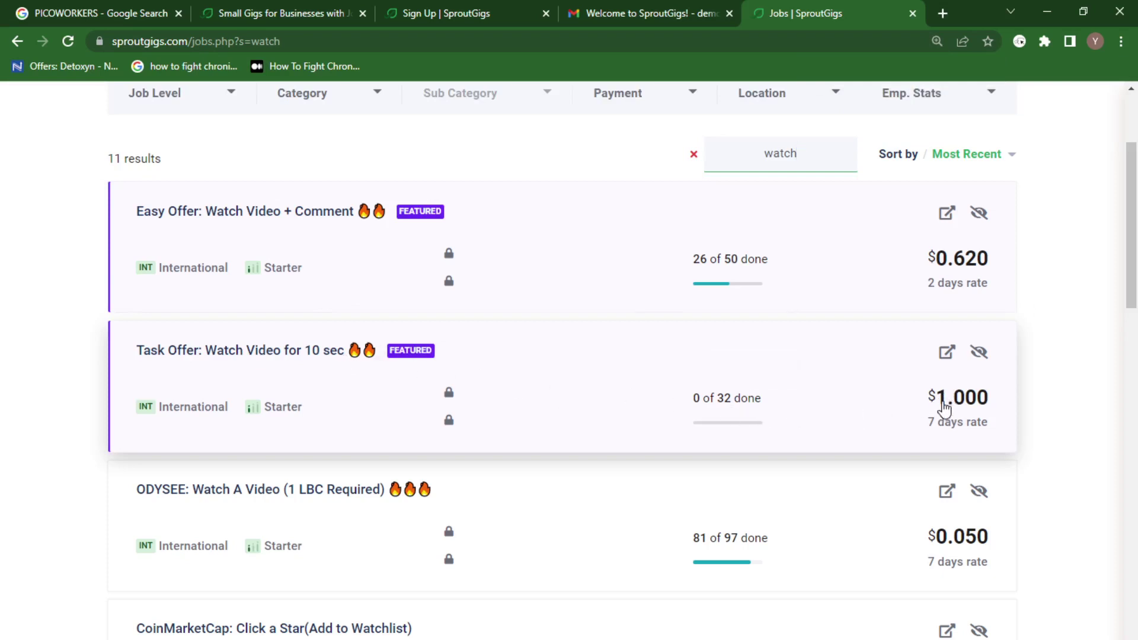
scroll(682, 477, "down", 1)
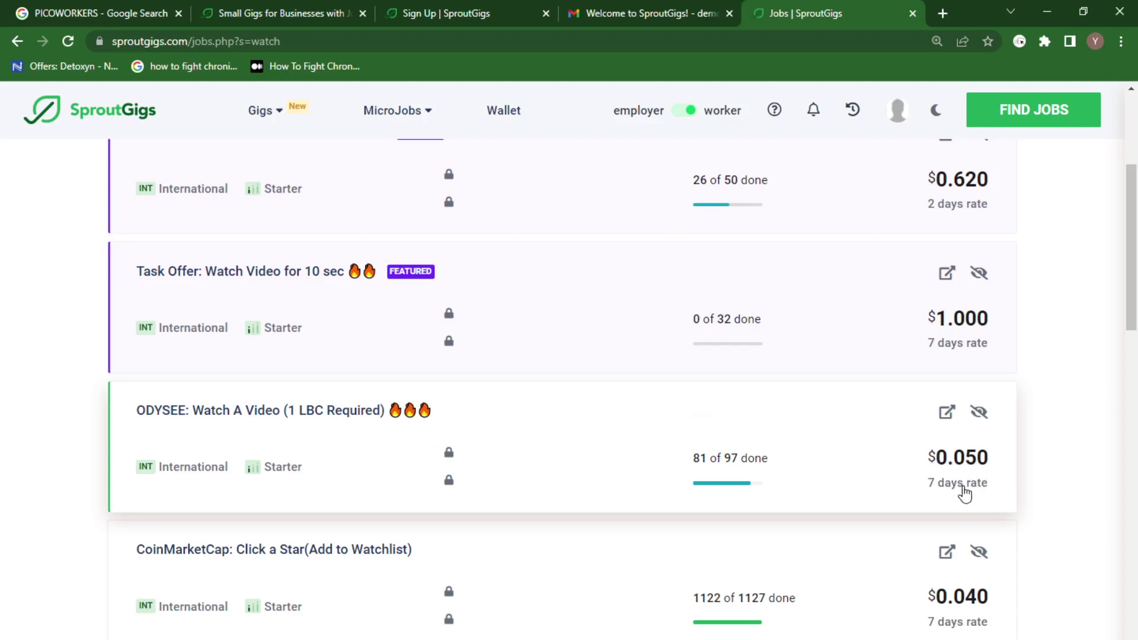
scroll(819, 486, "down", 3)
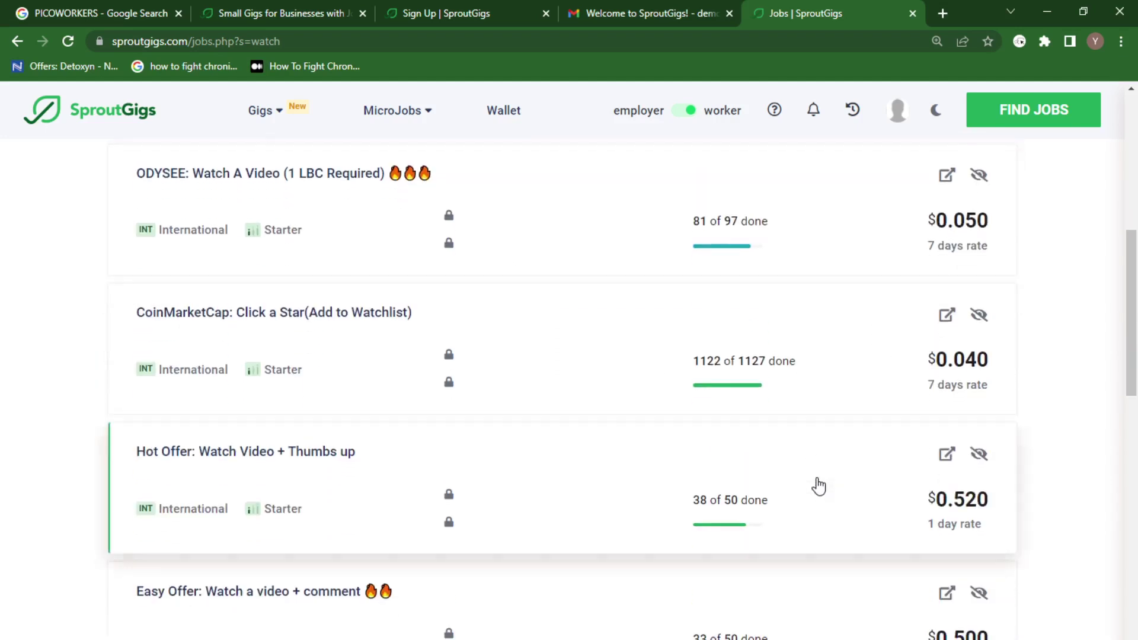
scroll(818, 486, "down", 10)
scroll(819, 484, "down", 1)
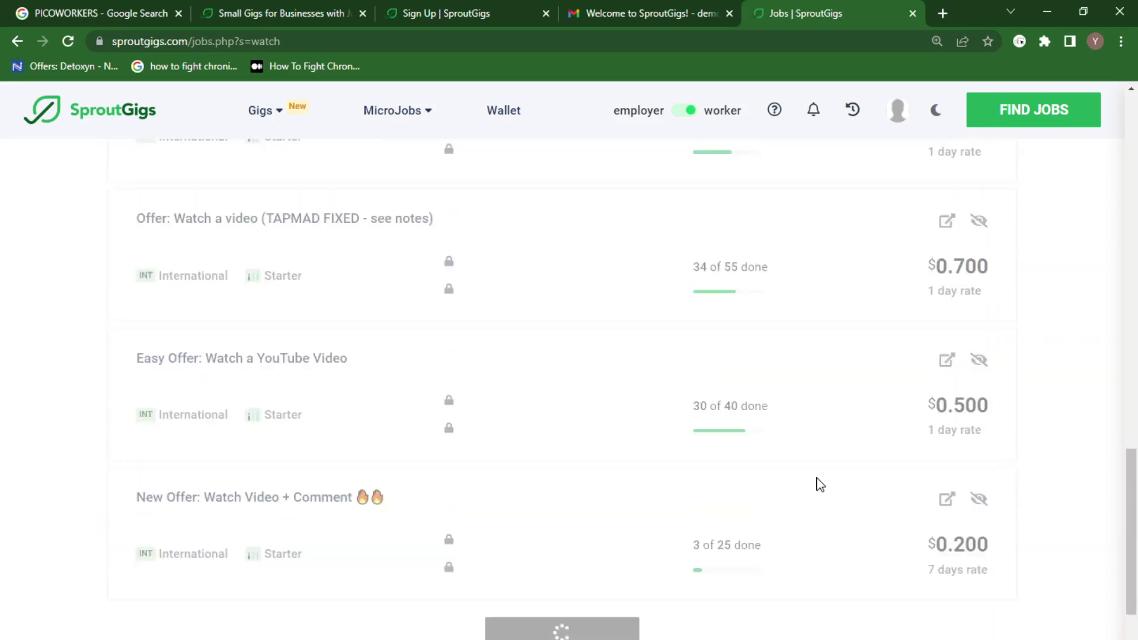
scroll(818, 486, "up", 3)
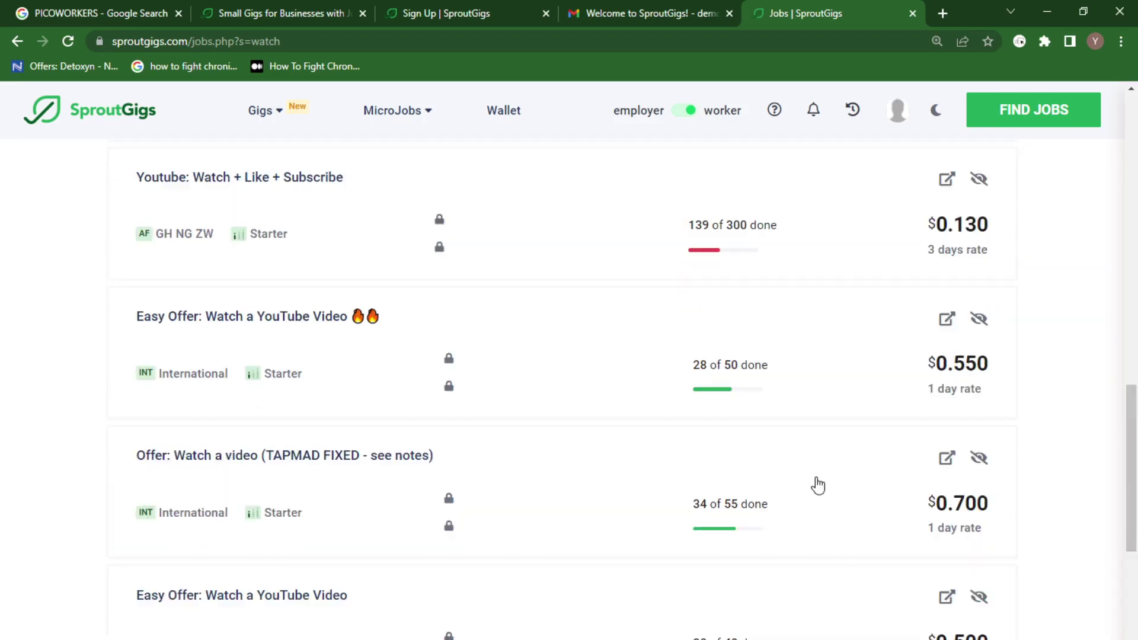
scroll(818, 486, "up", 8)
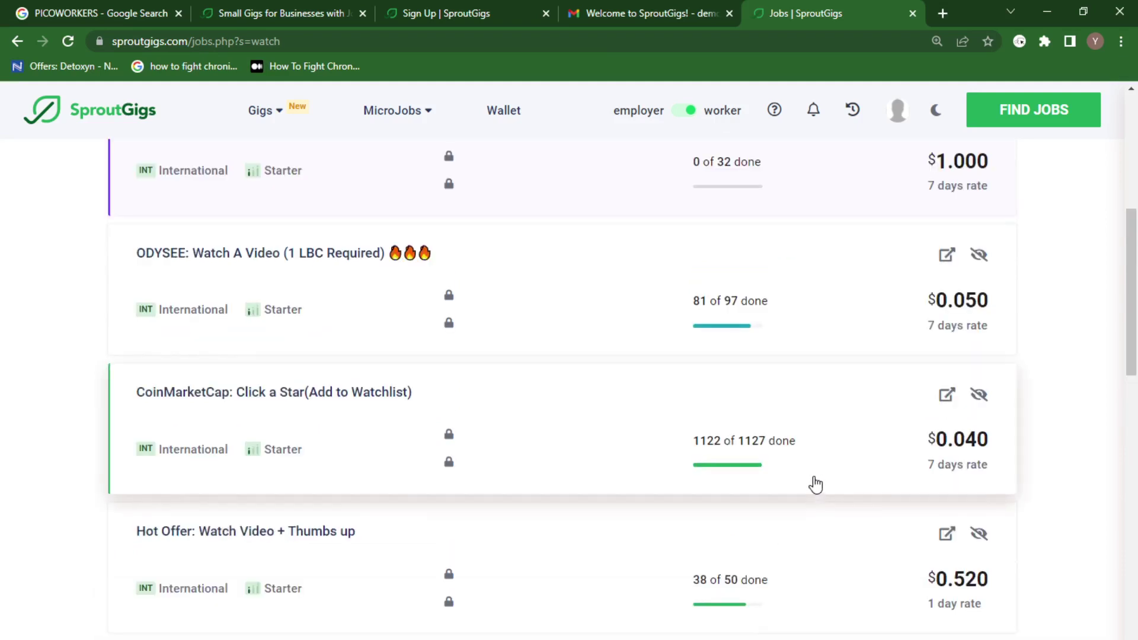
scroll(817, 484, "up", 3)
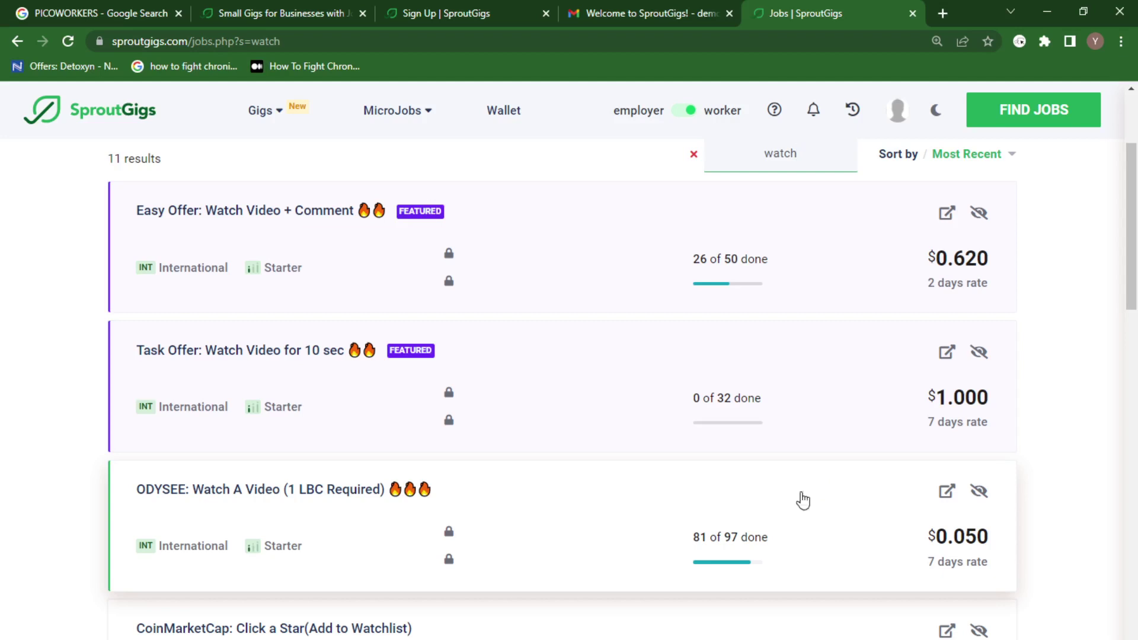
key("BackSpace")
key("BackSpace")
key("BackSpace")
key("BackSpace")
key("BackSpace")
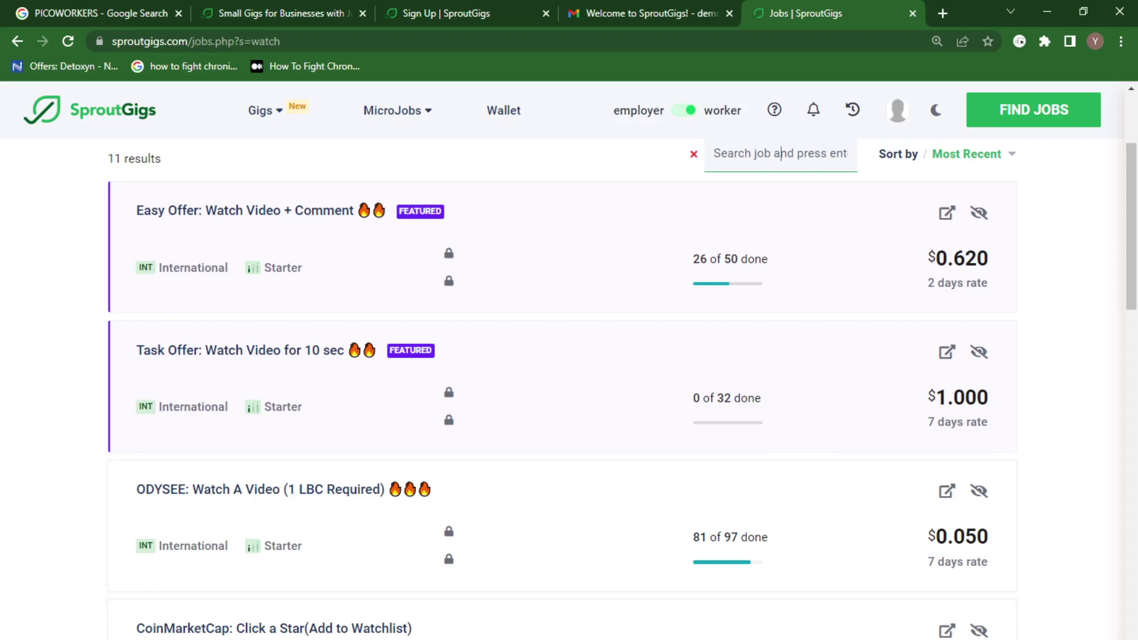
Search the micro jobs for 'liking' and then 'commenting', each returning 0 results
type("liking")
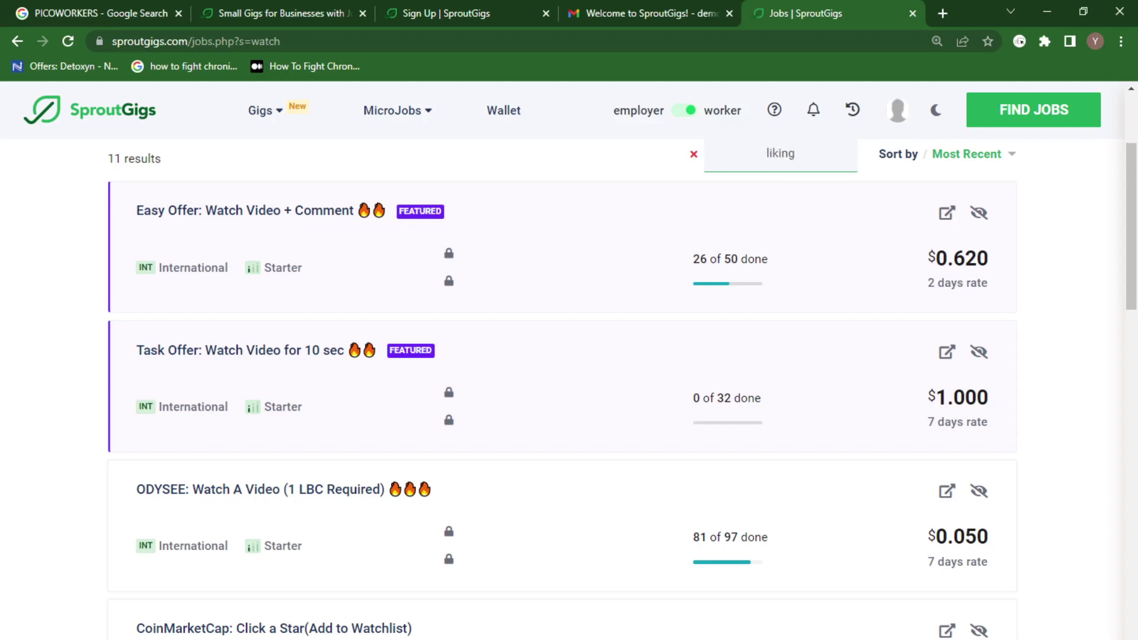
key("Return")
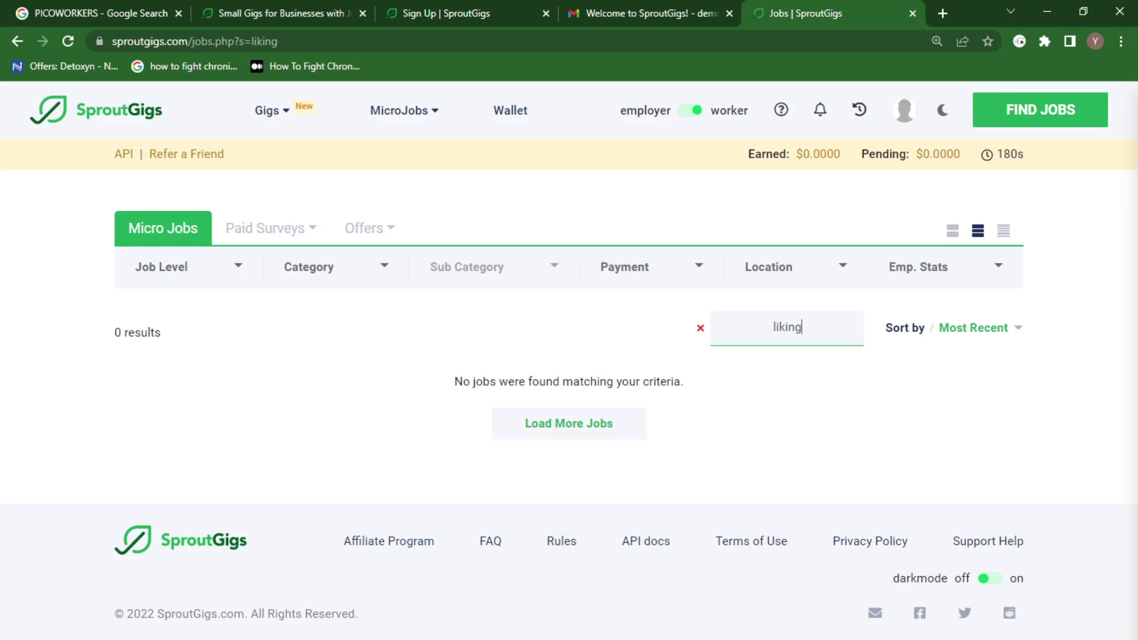
key("BackSpace")
key("BackSpace")
key("BackSpace")
key("BackSpace")
key("BackSpace")
key("BackSpace")
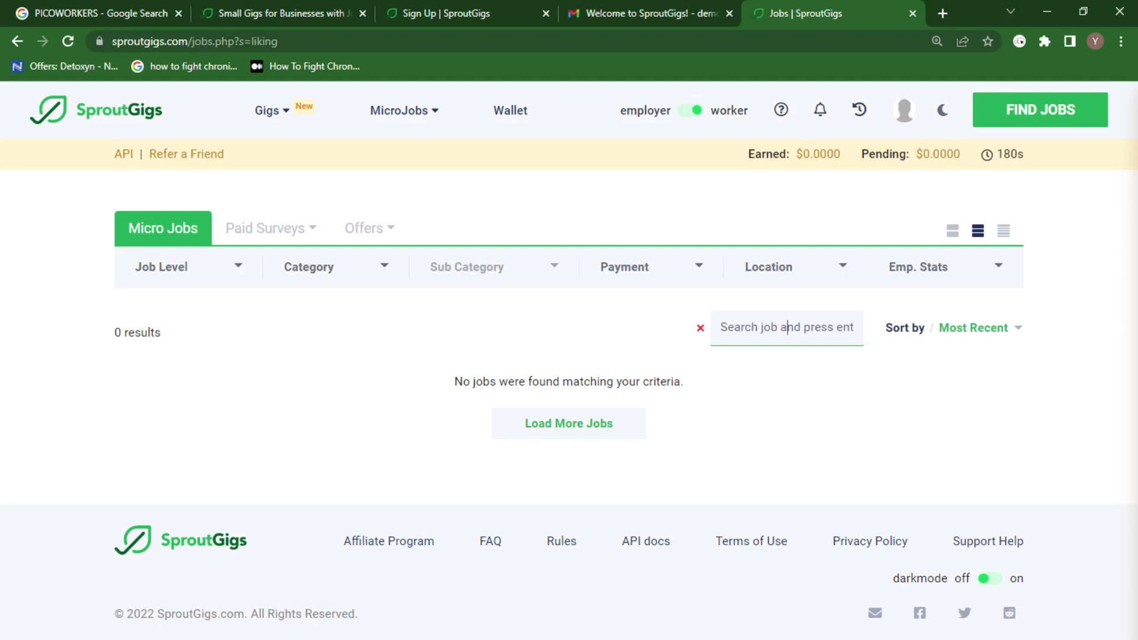
type("comment")
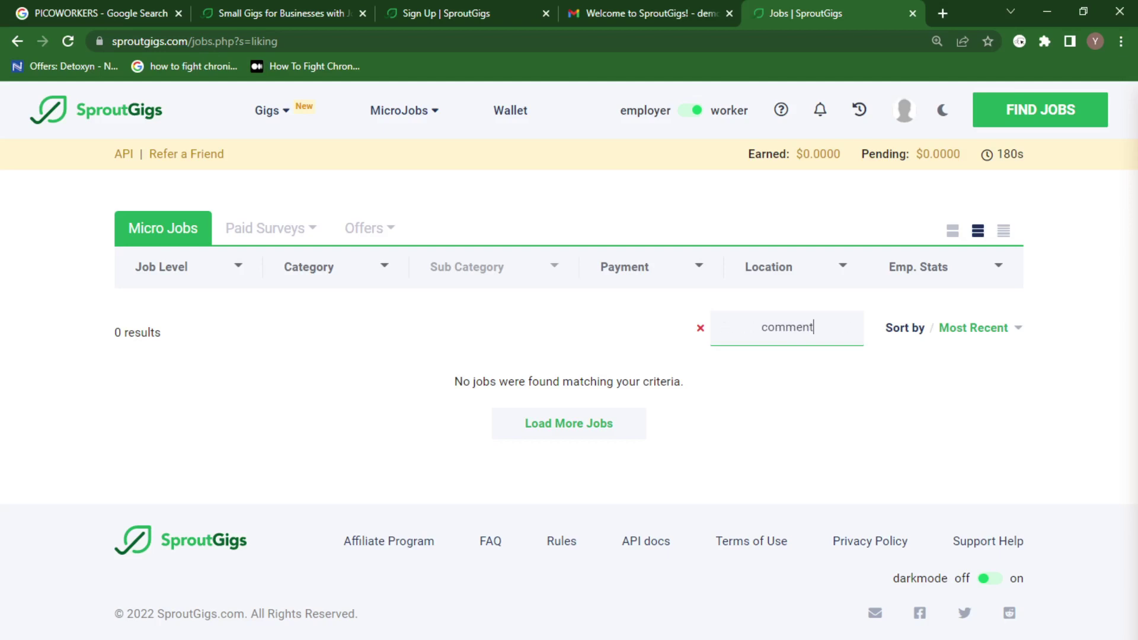
type("ing")
key("Return")
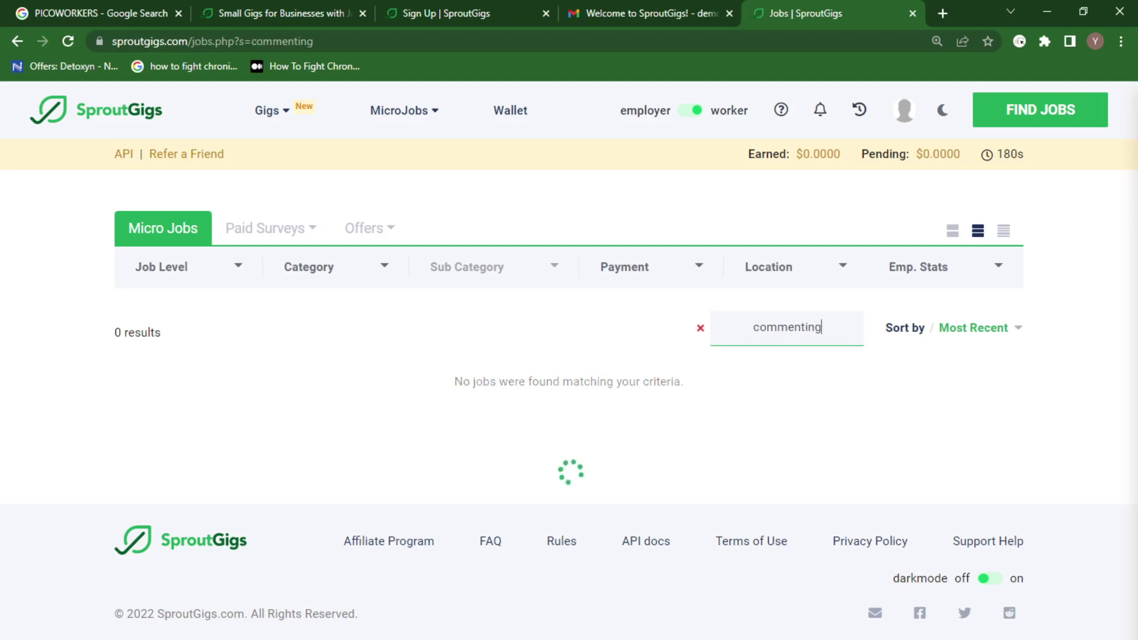
key("BackSpace")
key("BackSpace")
key("BackSpace")
key("BackSpace")
key("BackSpace")
key("BackSpace")
key("BackSpace")
key("BackSpace")
key("BackSpace")
key("BackSpace")
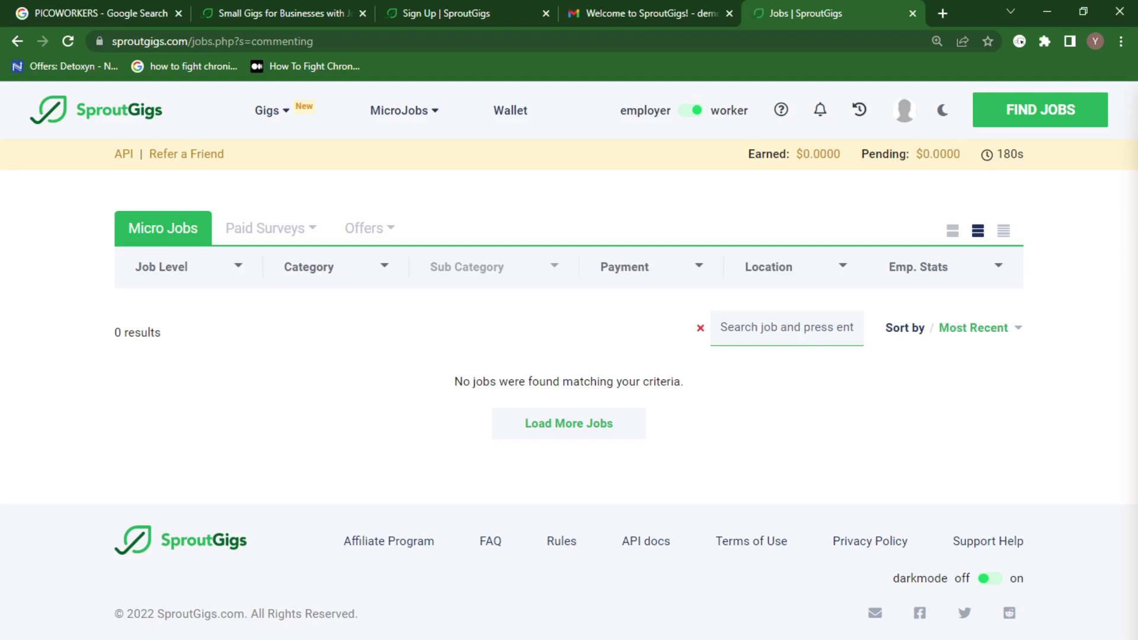
type("fo")
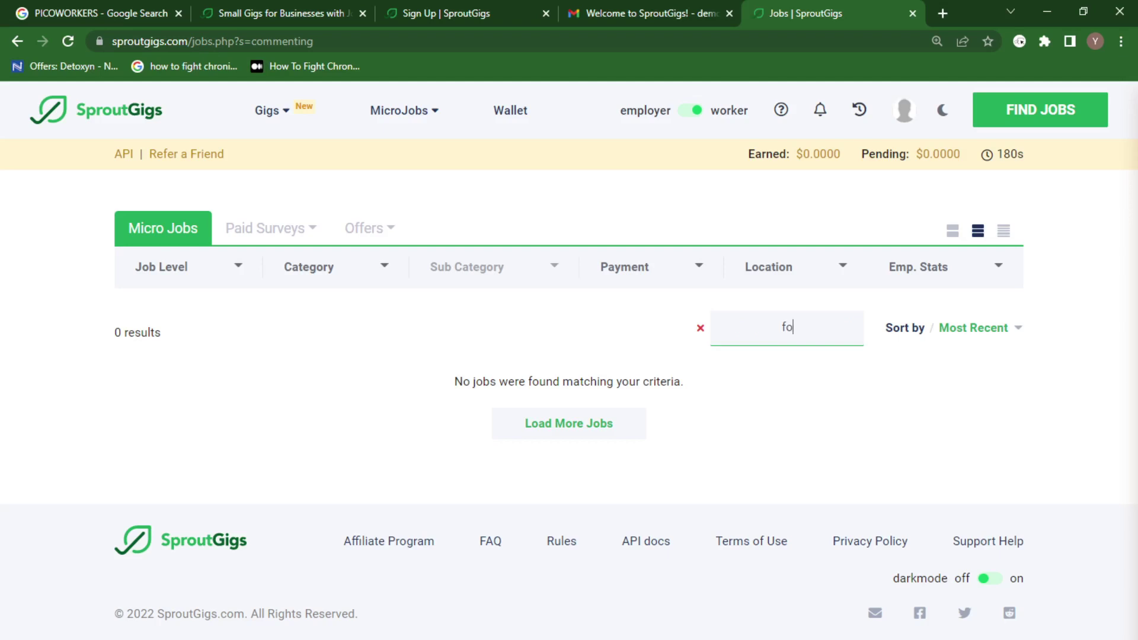
type("llow")
Run the 'follow' search and scroll the 11 results, topped by the Kakao Talk App job at $0.200
key("Return")
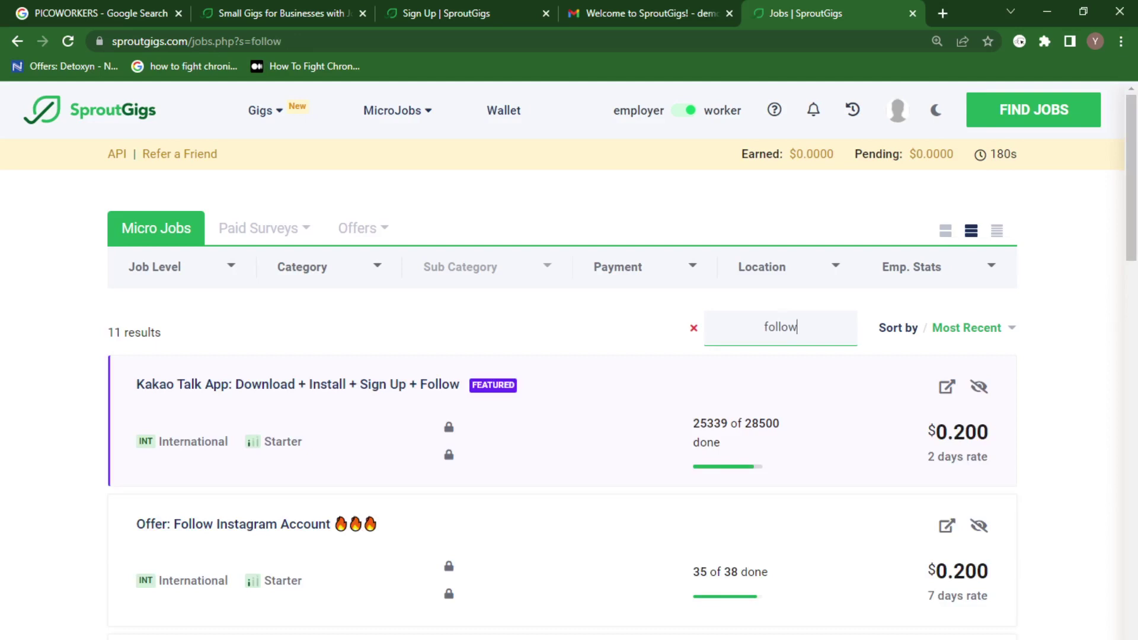
scroll(617, 528, "down", 4)
scroll(604, 507, "up", 2)
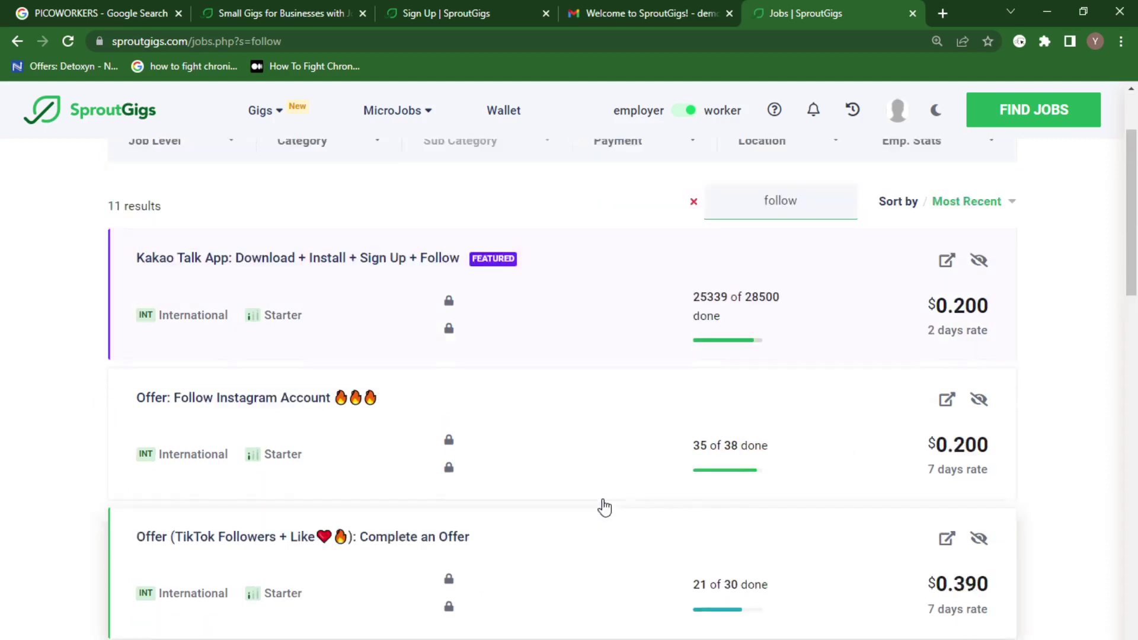
scroll(604, 507, "up", 1)
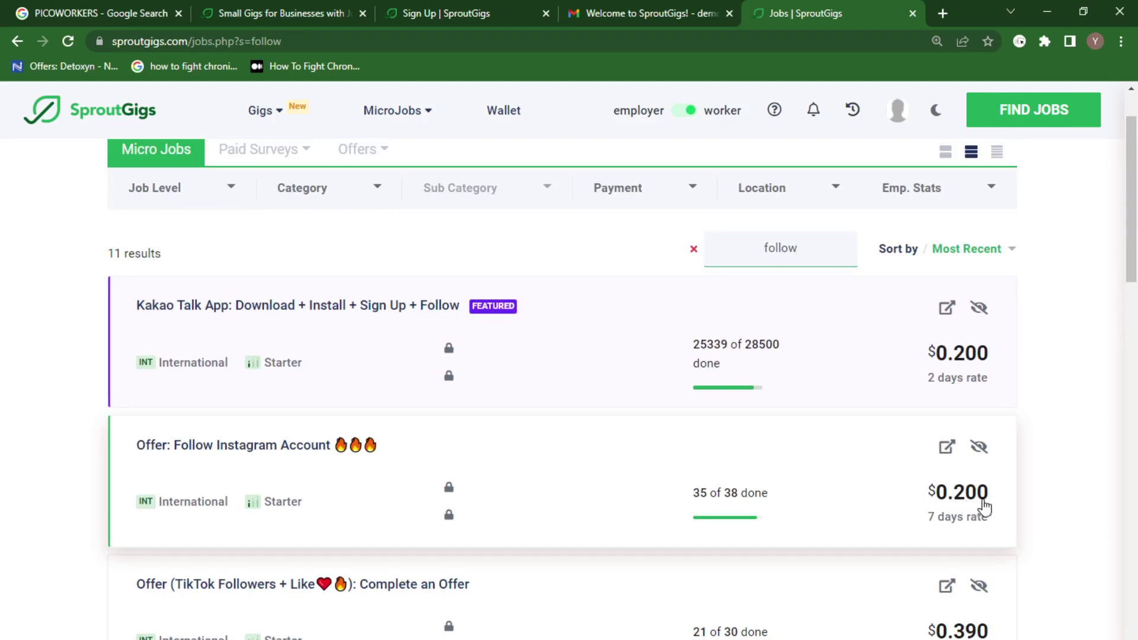
scroll(617, 581, "down", 3)
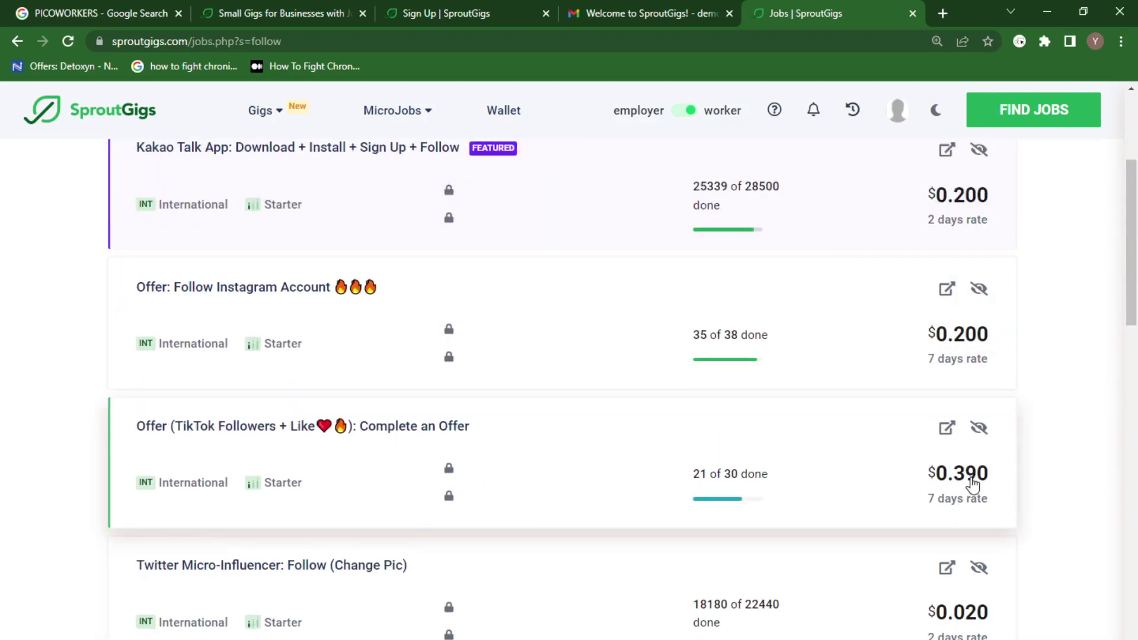
scroll(731, 548, "down", 2)
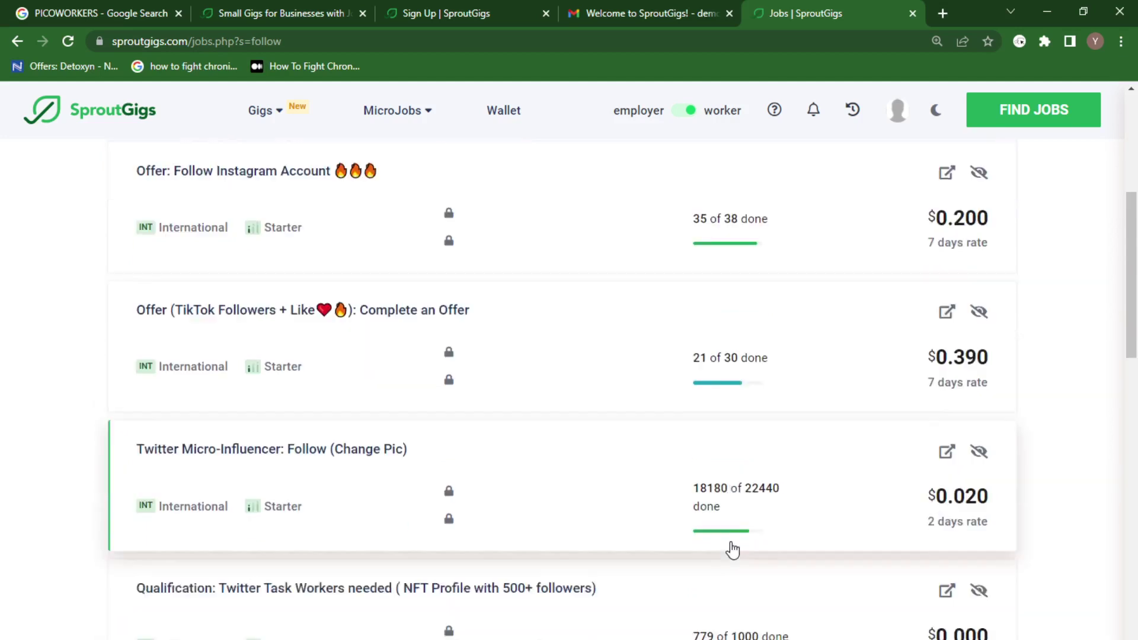
scroll(733, 549, "down", 2)
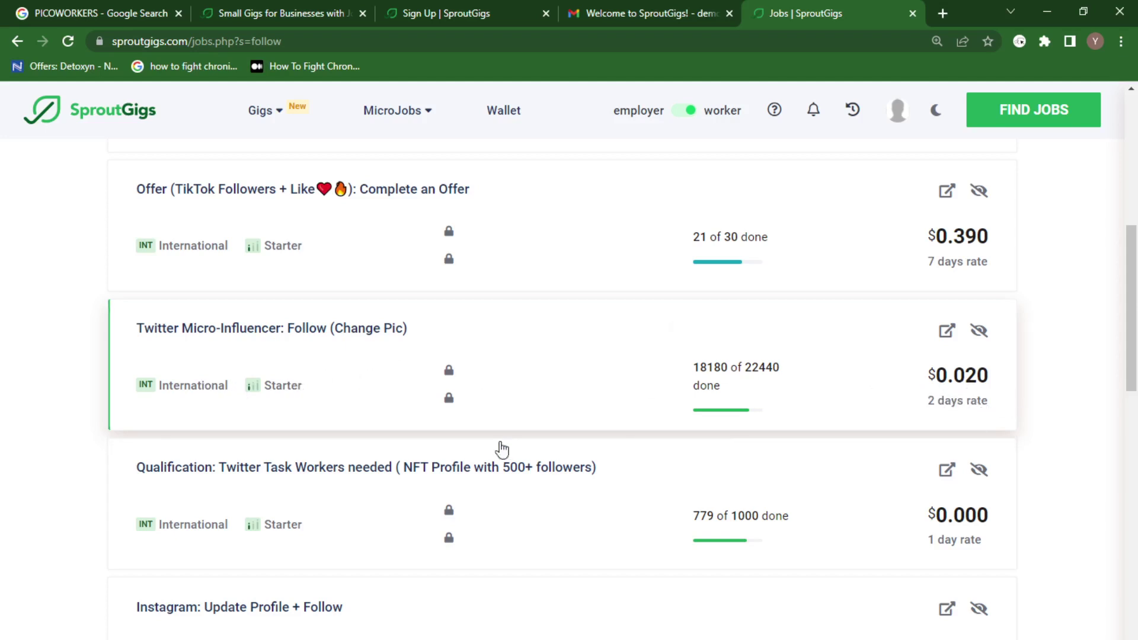
scroll(648, 538, "down", 2)
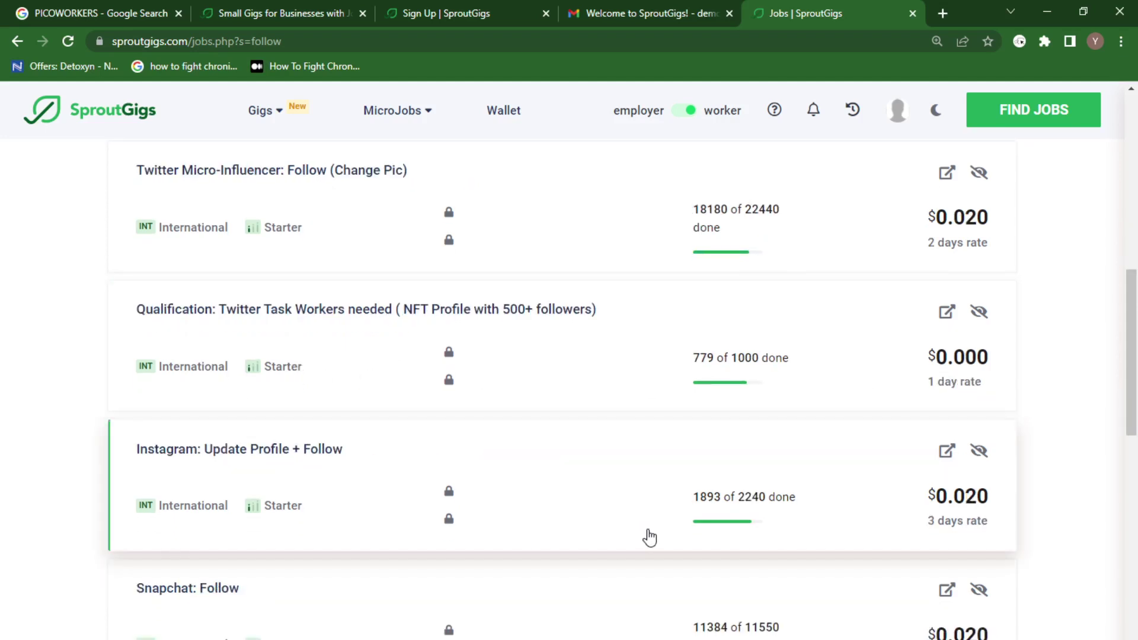
scroll(649, 537, "up", 8)
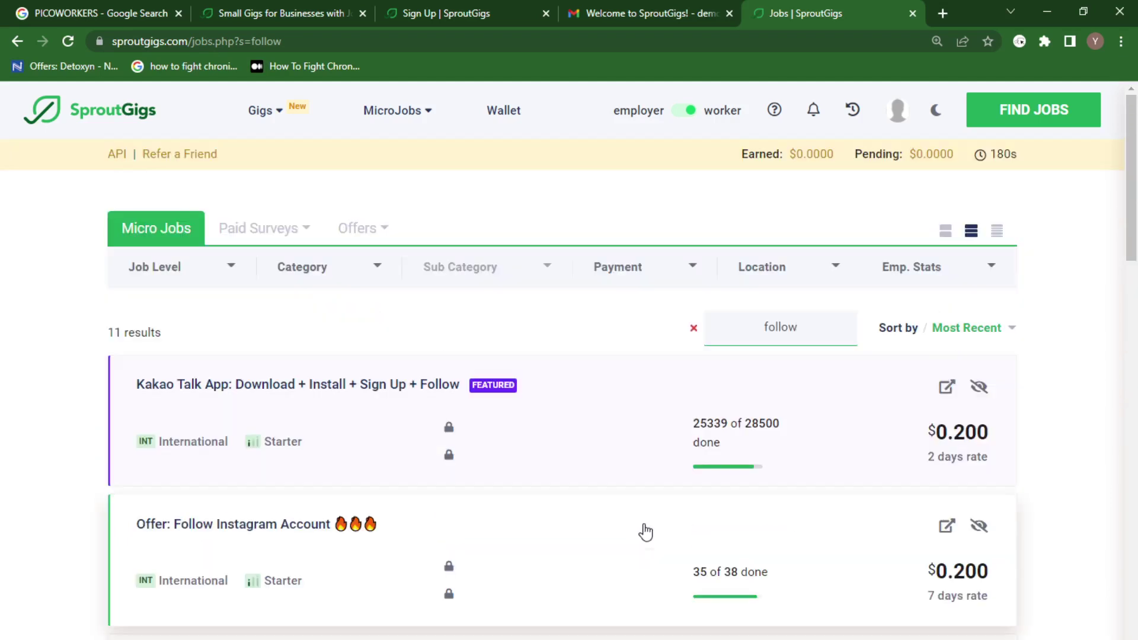
scroll(639, 530, "down", 3)
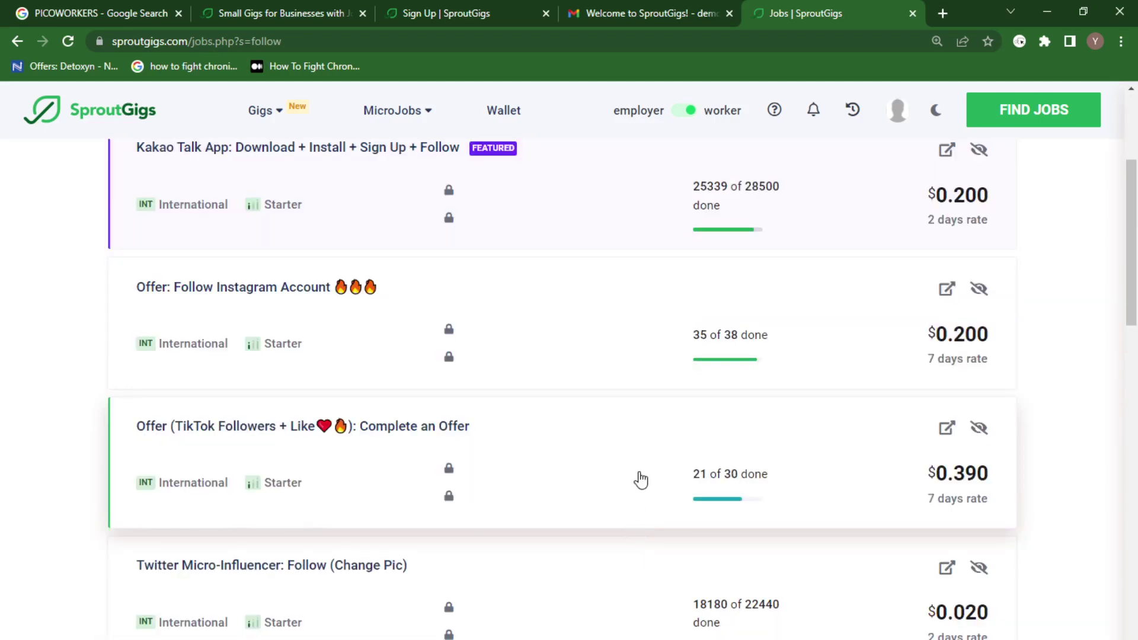
scroll(857, 324, "up", 3)
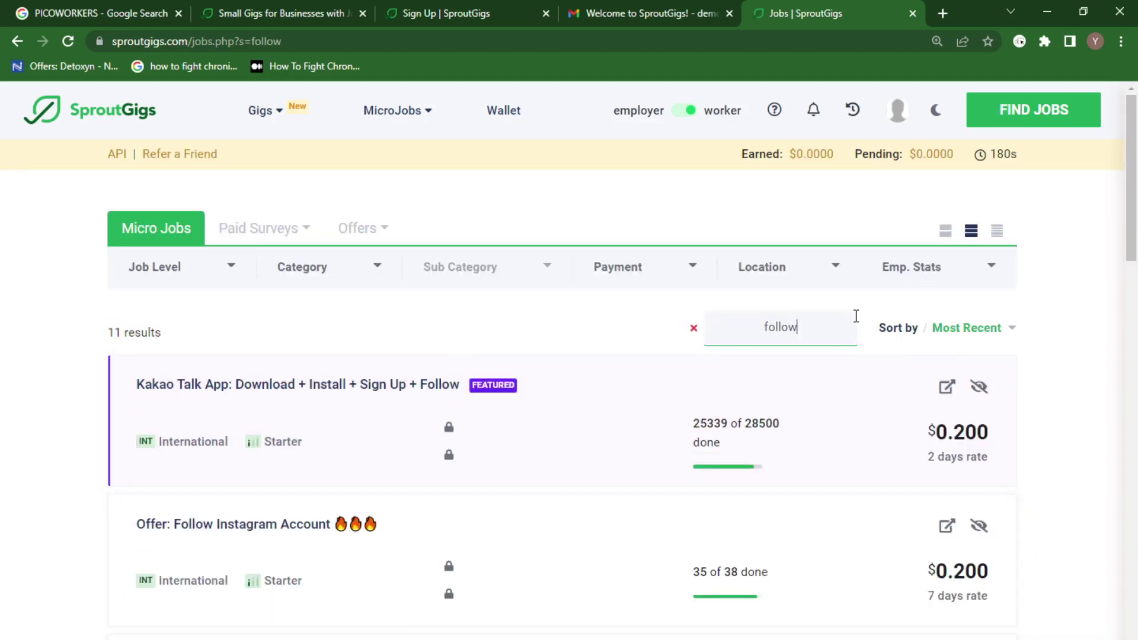
scroll(853, 320, "down", 3)
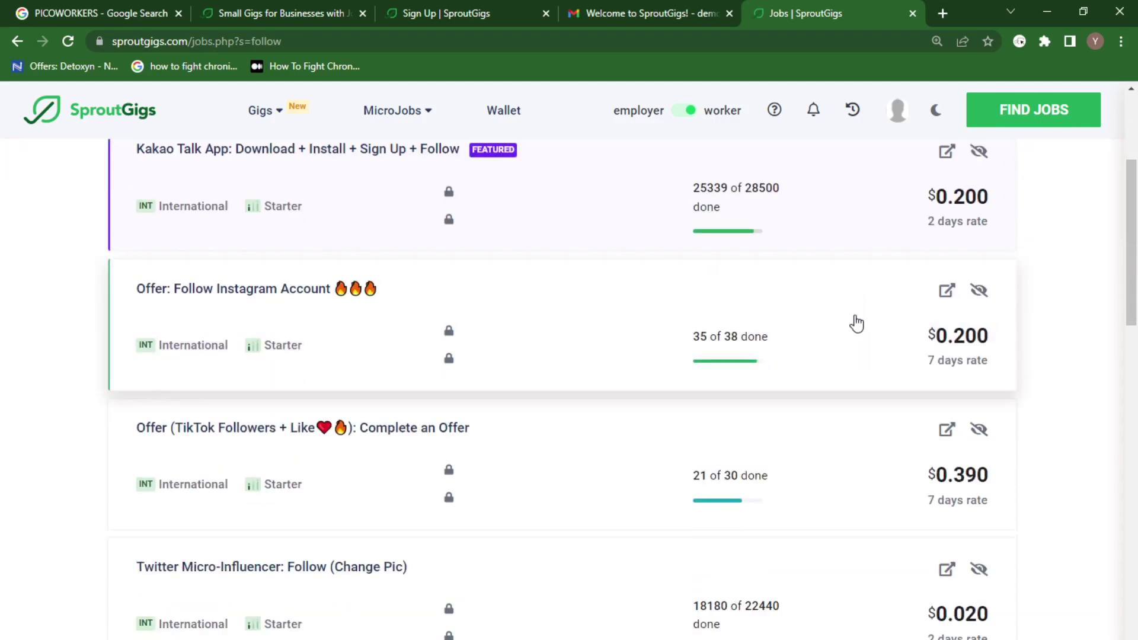
scroll(854, 320, "up", 3)
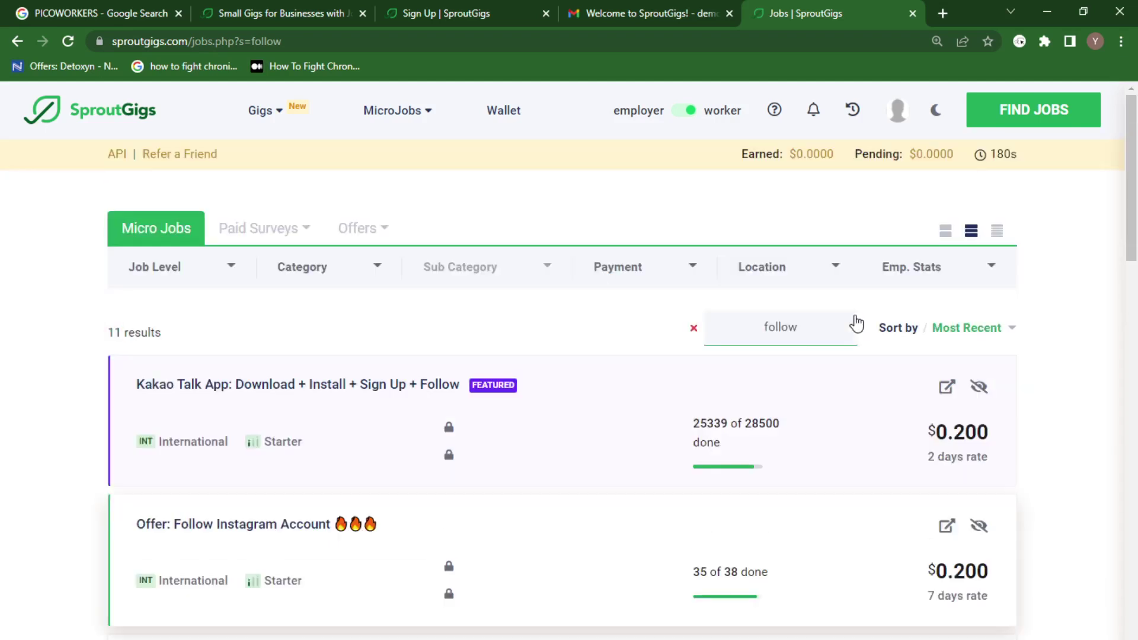
Open My Profile from the avatar menu and review the Level 0 stats, success rates and level rules
left_click(895, 121)
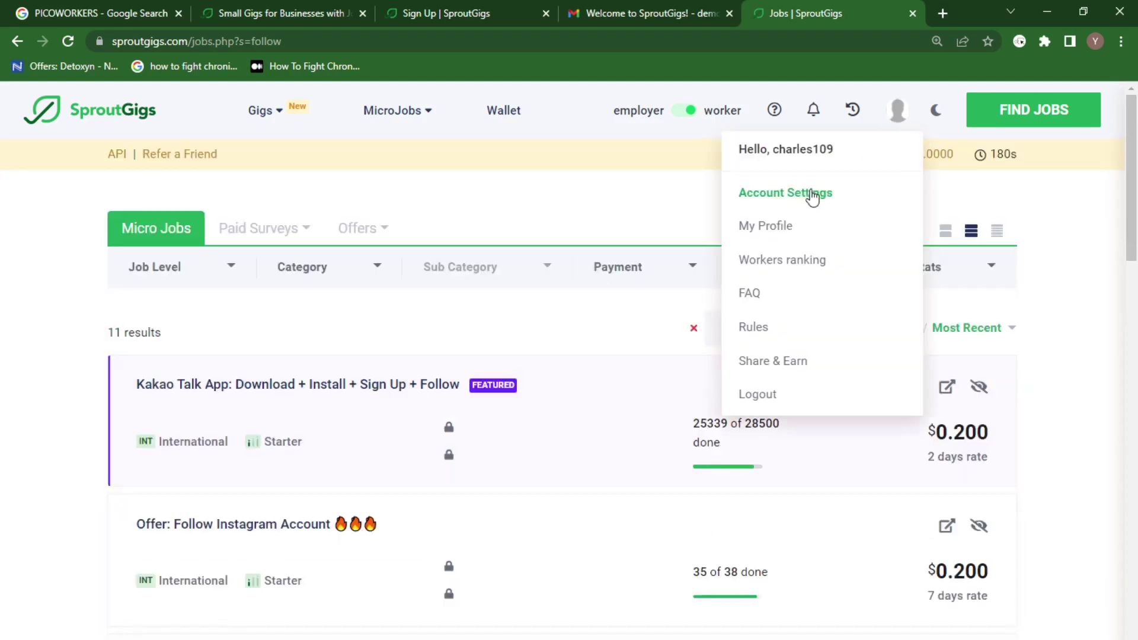
left_click(772, 233)
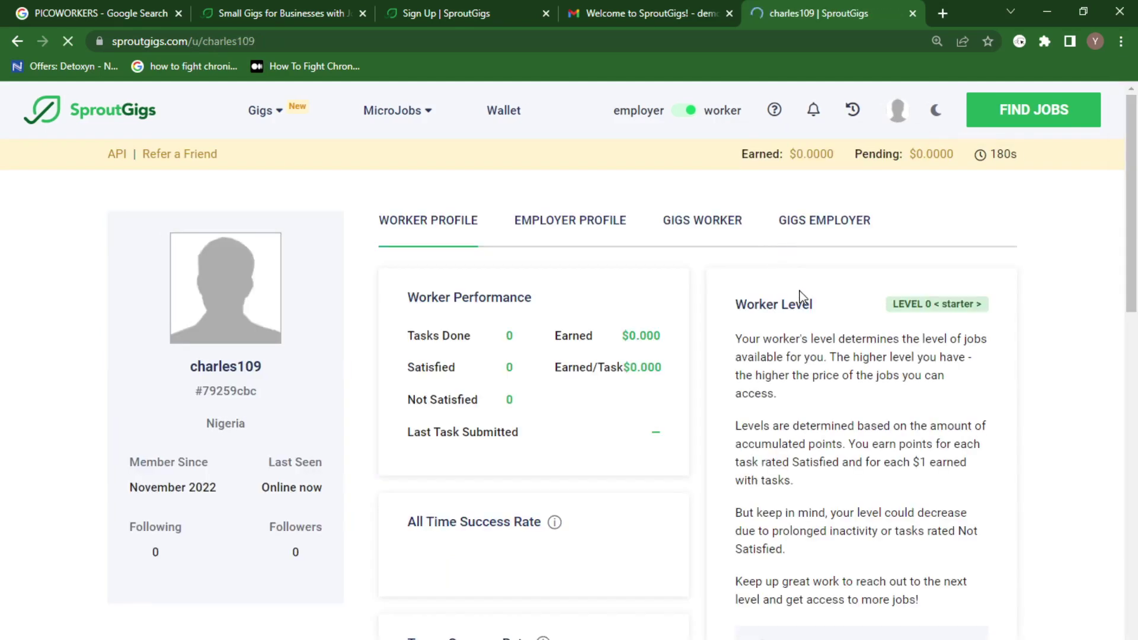
scroll(801, 298, "down", 5)
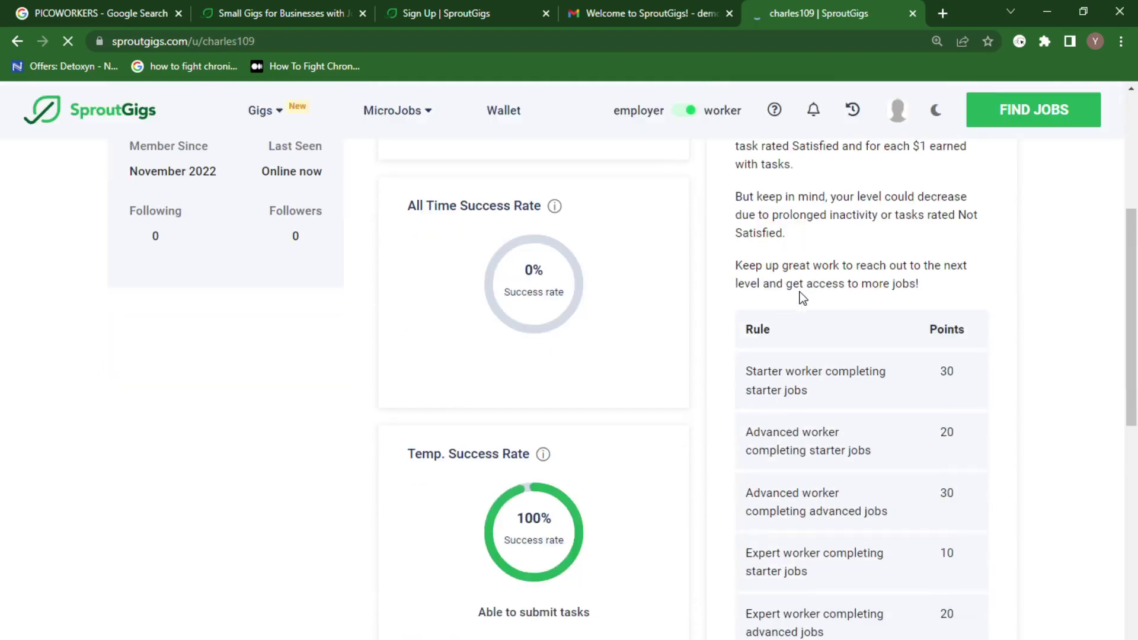
scroll(801, 298, "down", 4)
scroll(800, 293, "down", 7)
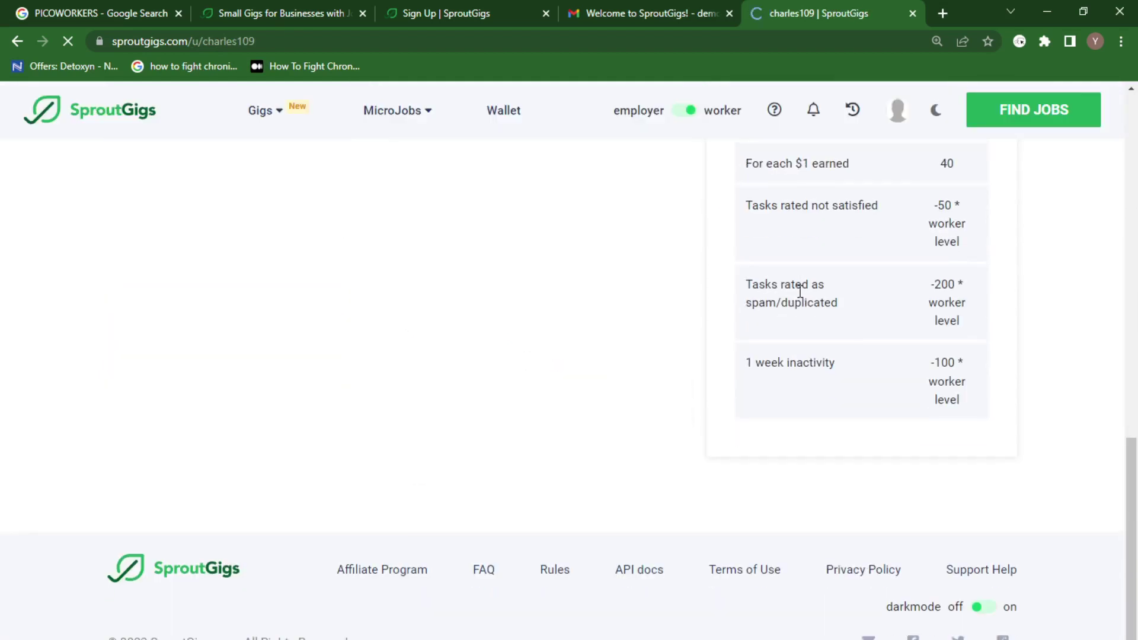
scroll(800, 292, "up", 15)
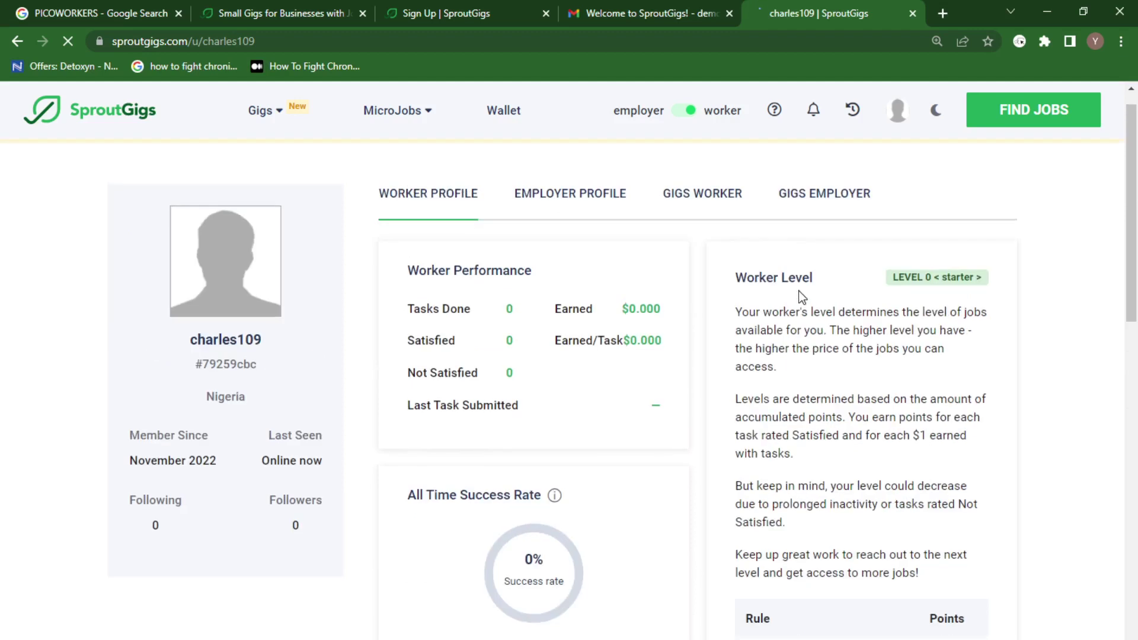
scroll(801, 298, "up", 1)
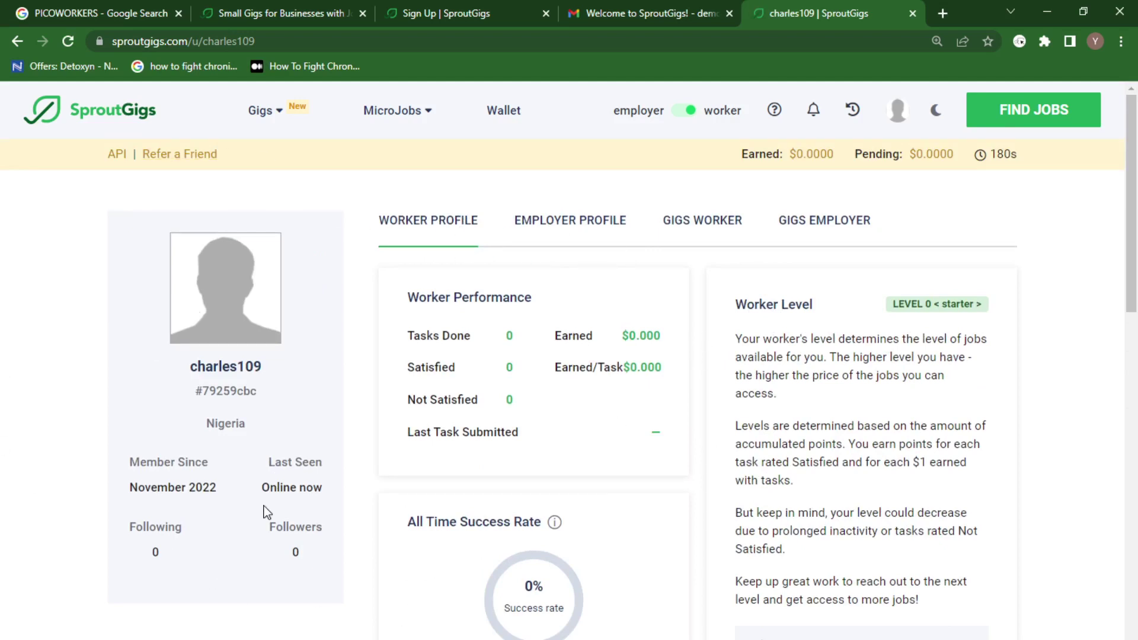
scroll(698, 397, "down", 3)
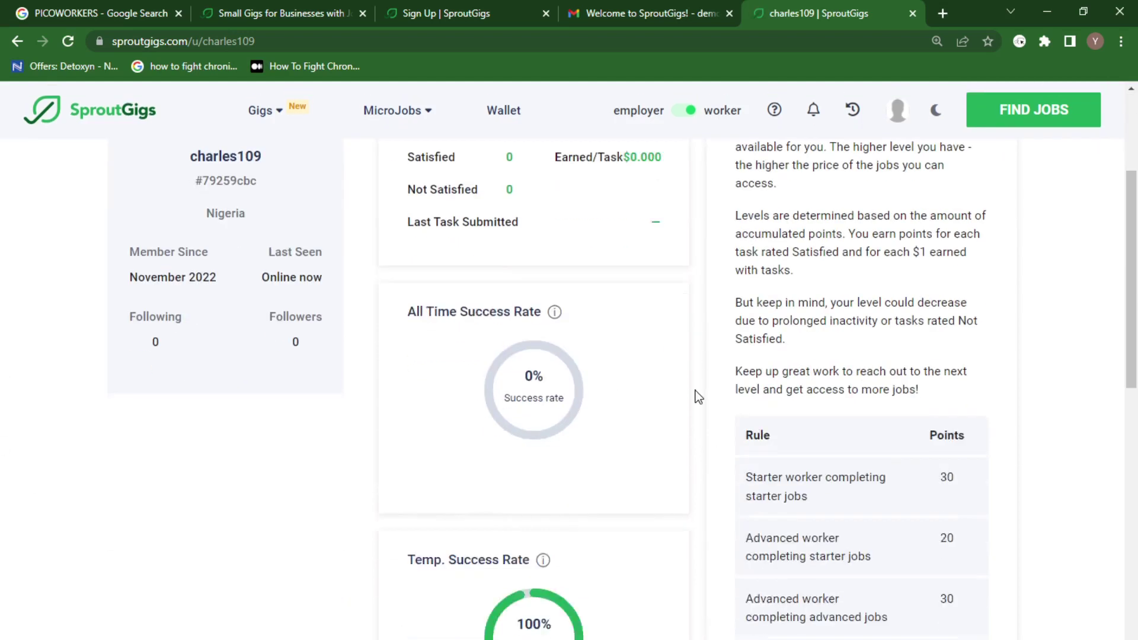
scroll(699, 396, "down", 5)
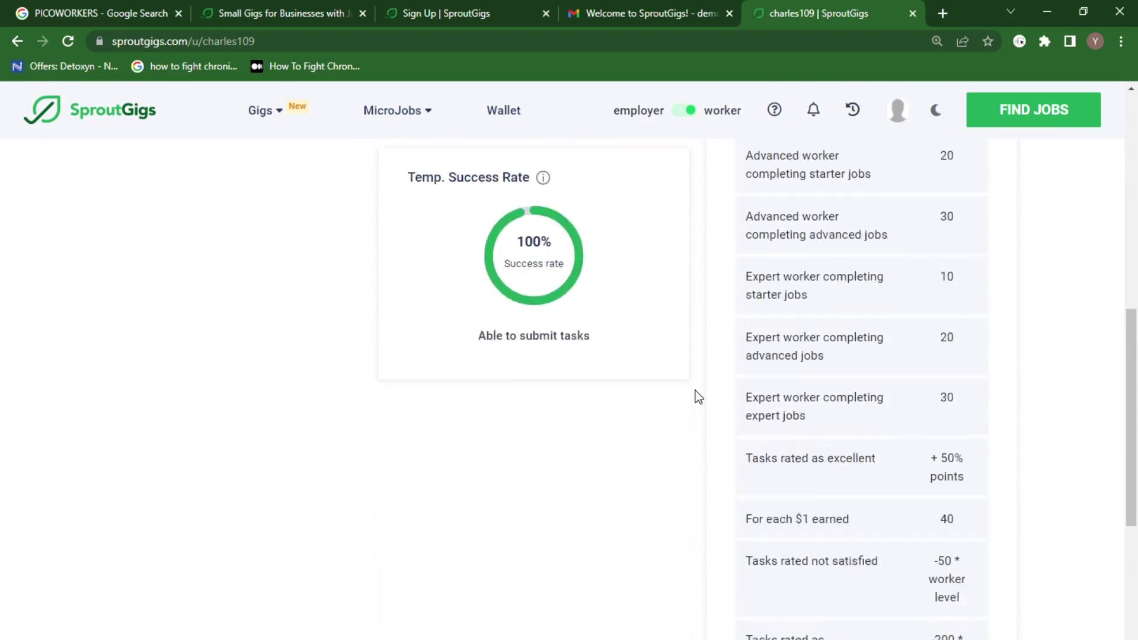
scroll(699, 396, "down", 4)
scroll(698, 396, "up", 11)
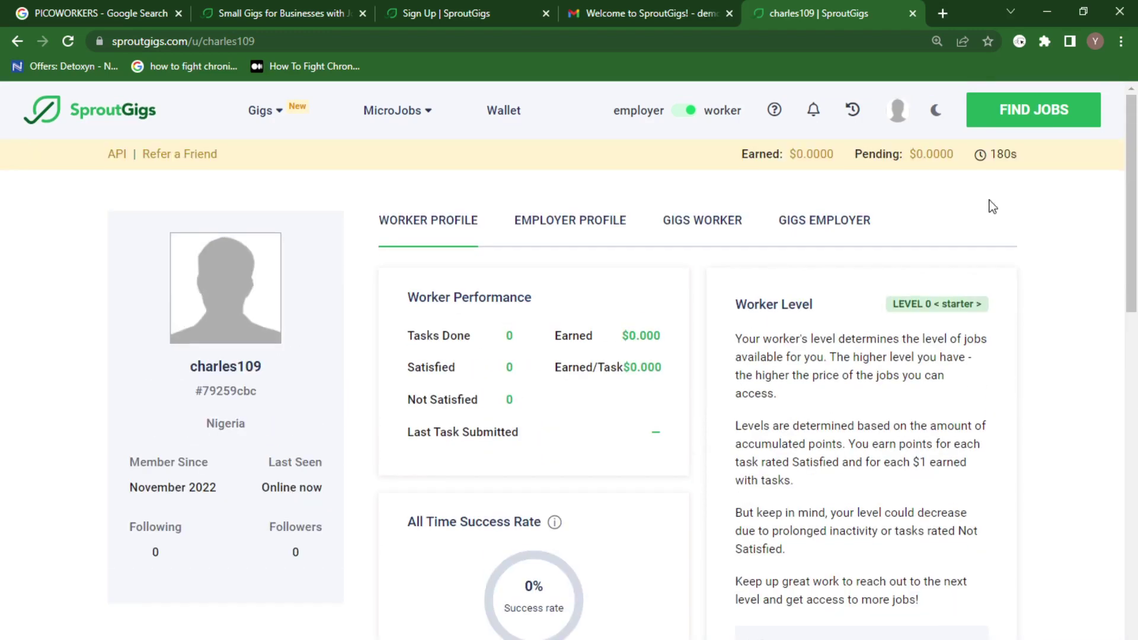
Open Account Settings from the avatar menu and scroll through the personal info and notification cards
left_click(897, 112)
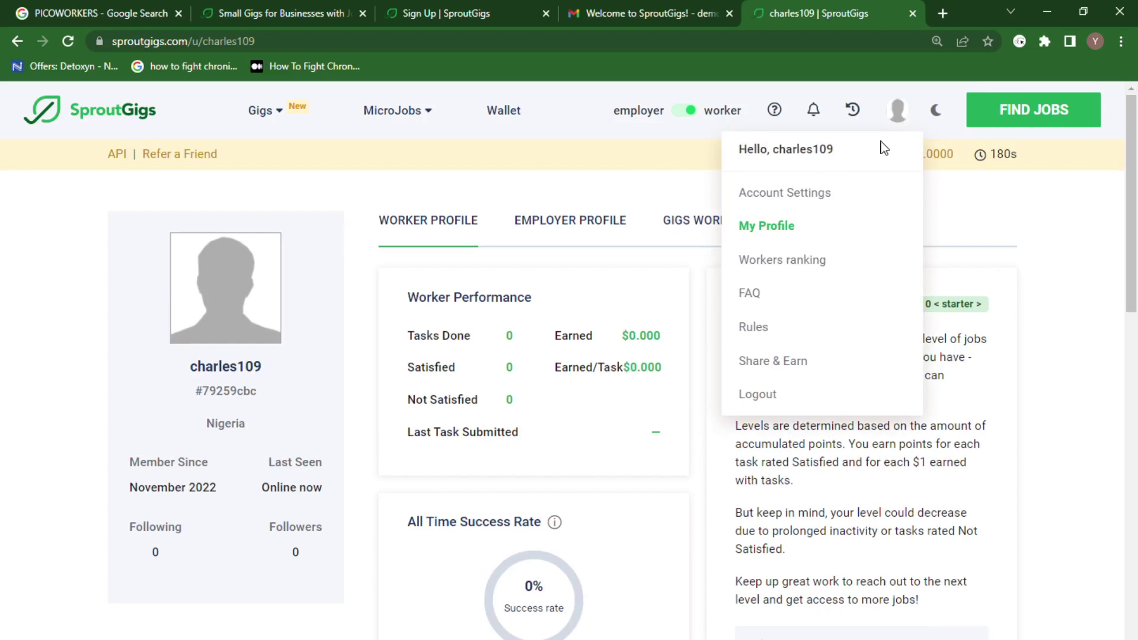
left_click(791, 197)
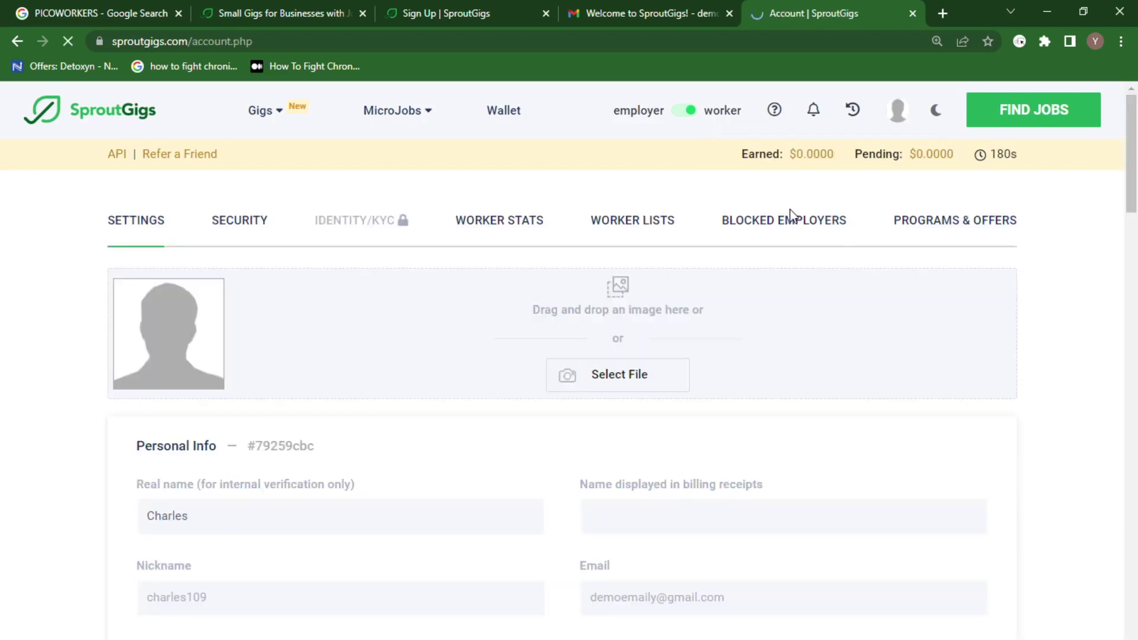
scroll(617, 287, "down", 1)
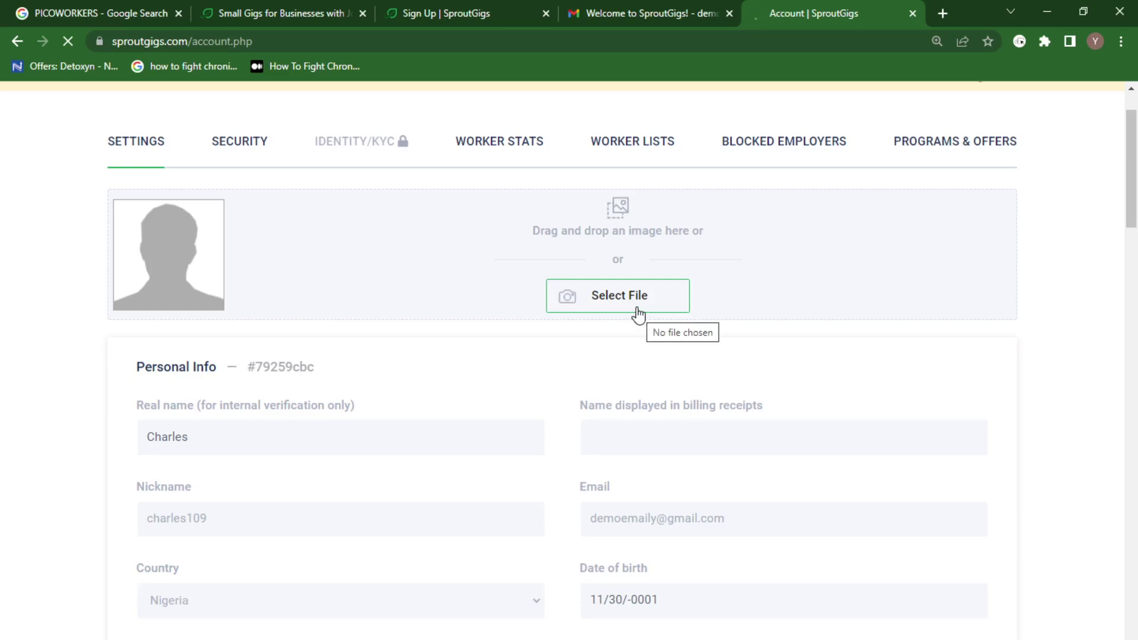
scroll(637, 314, "down", 4)
scroll(637, 315, "down", 4)
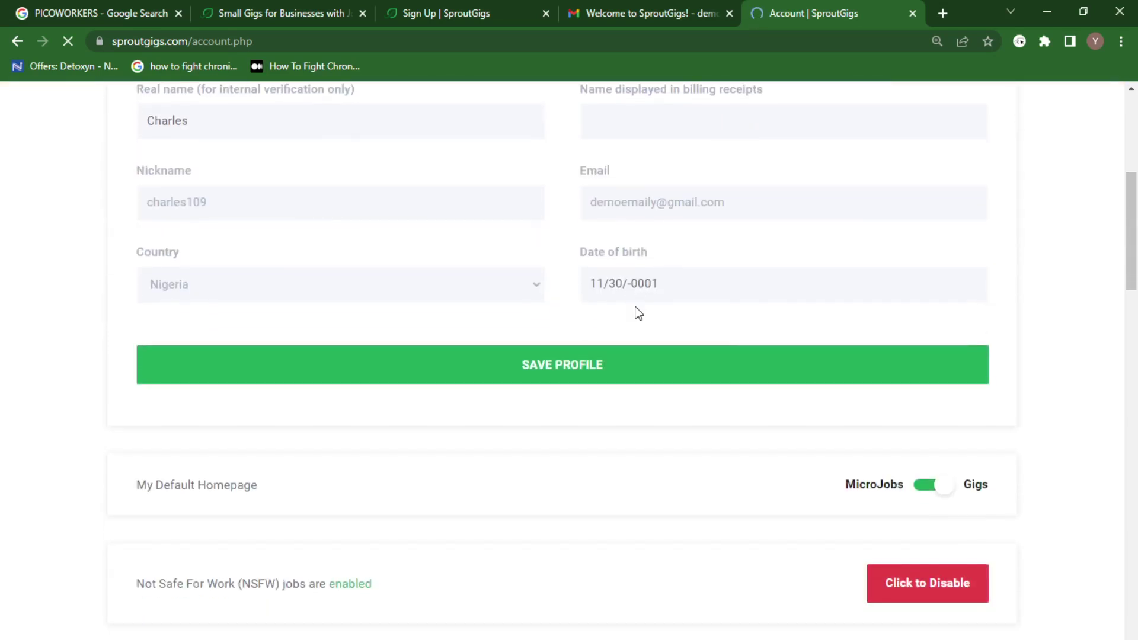
scroll(637, 313, "down", 8)
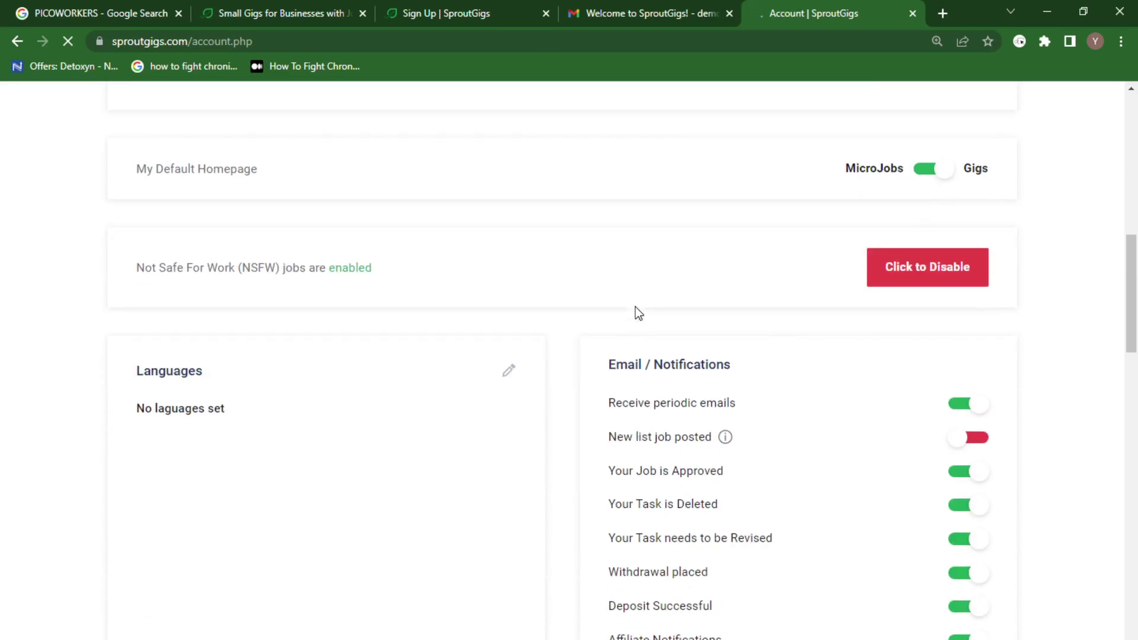
scroll(634, 311, "down", 7)
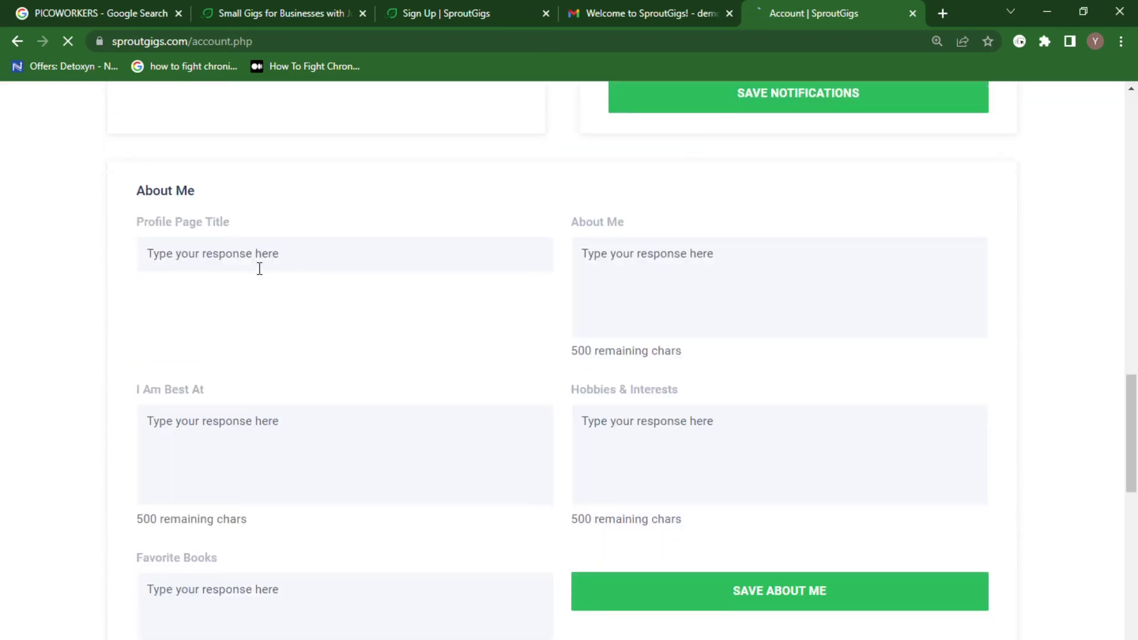
scroll(274, 265, "down", 1)
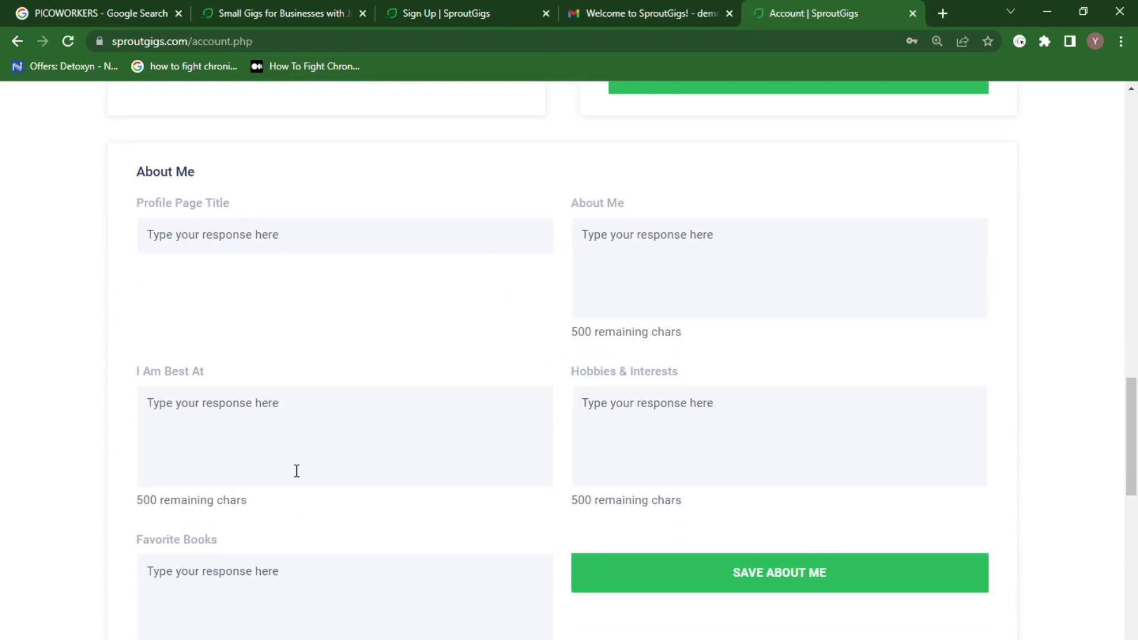
Continue down to the About Me and API key sections, then return to the top
scroll(291, 439, "down", 4)
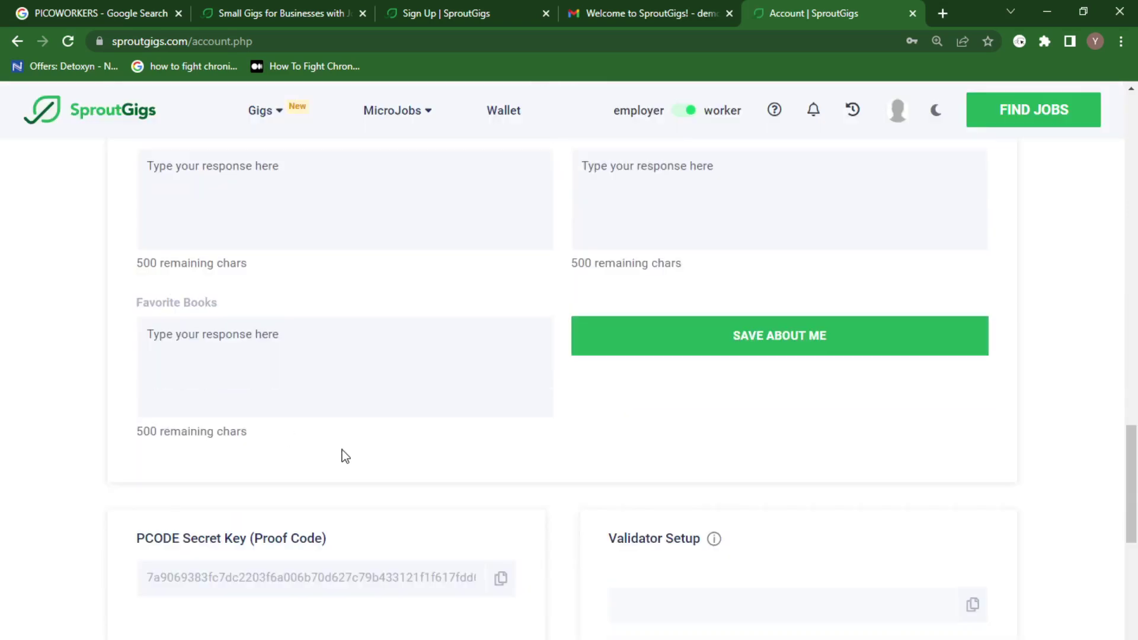
scroll(572, 456, "down", 3)
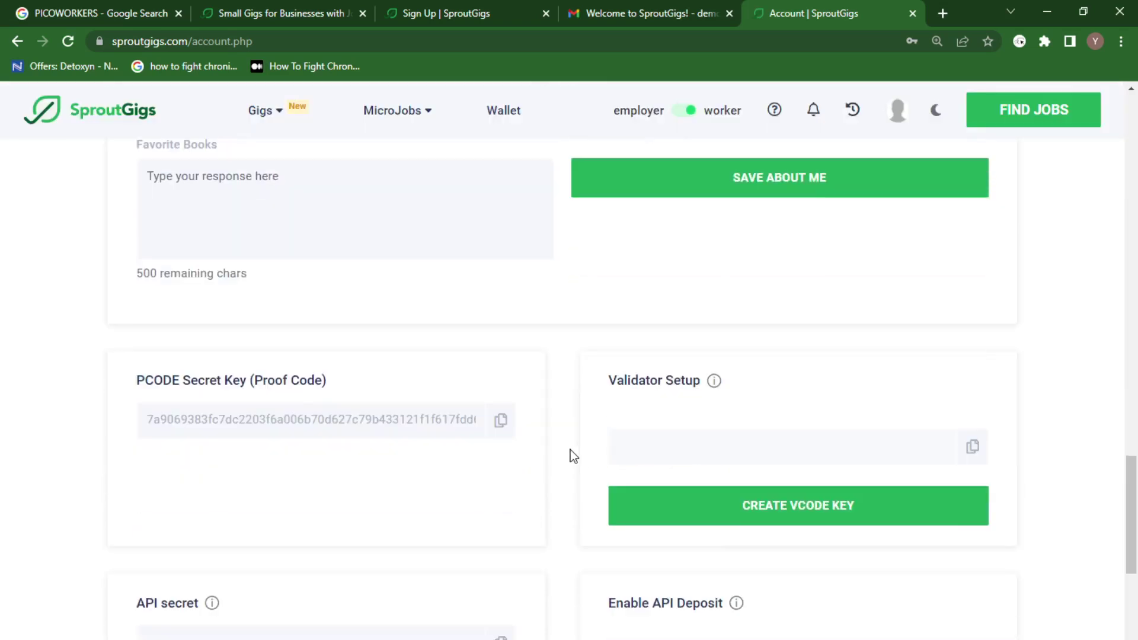
scroll(500, 452, "down", 6)
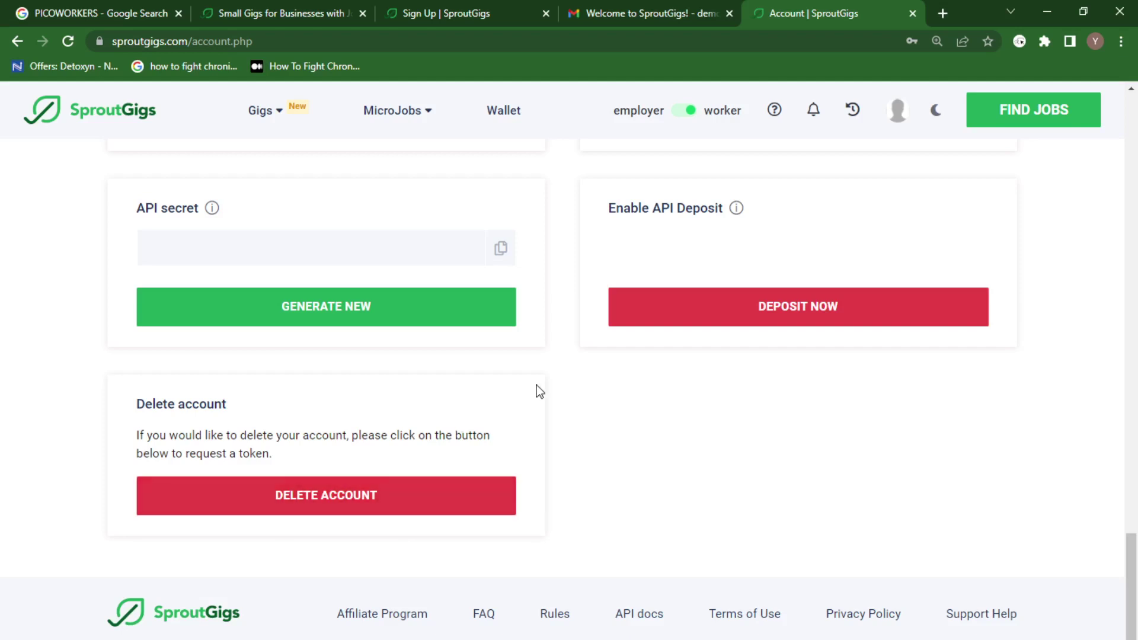
scroll(573, 350, "up", 3)
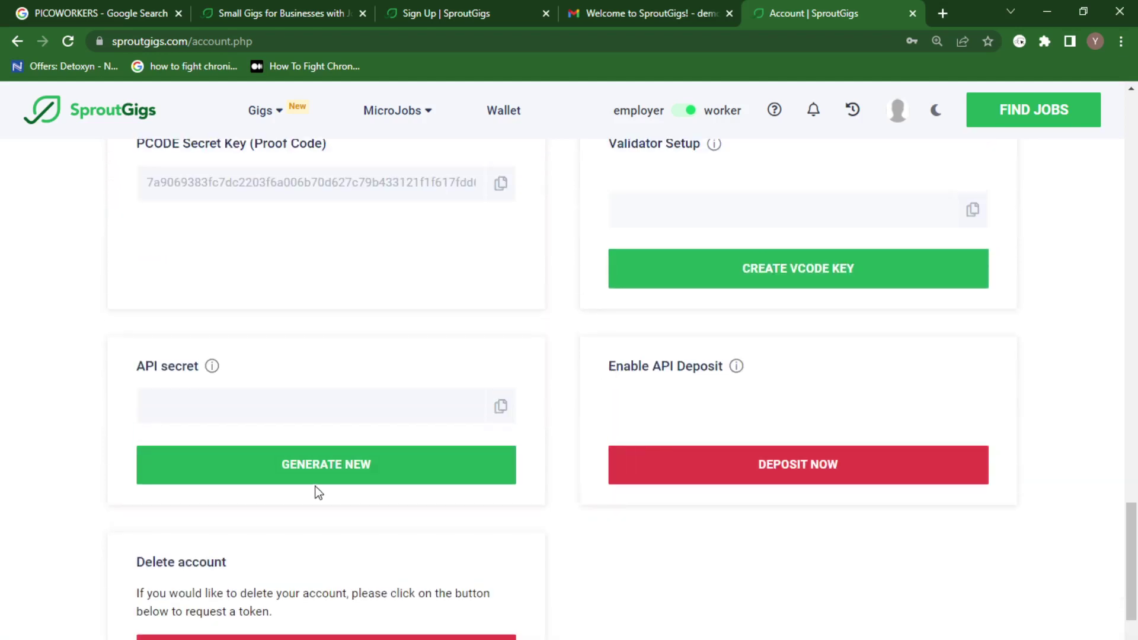
scroll(654, 394, "up", 1)
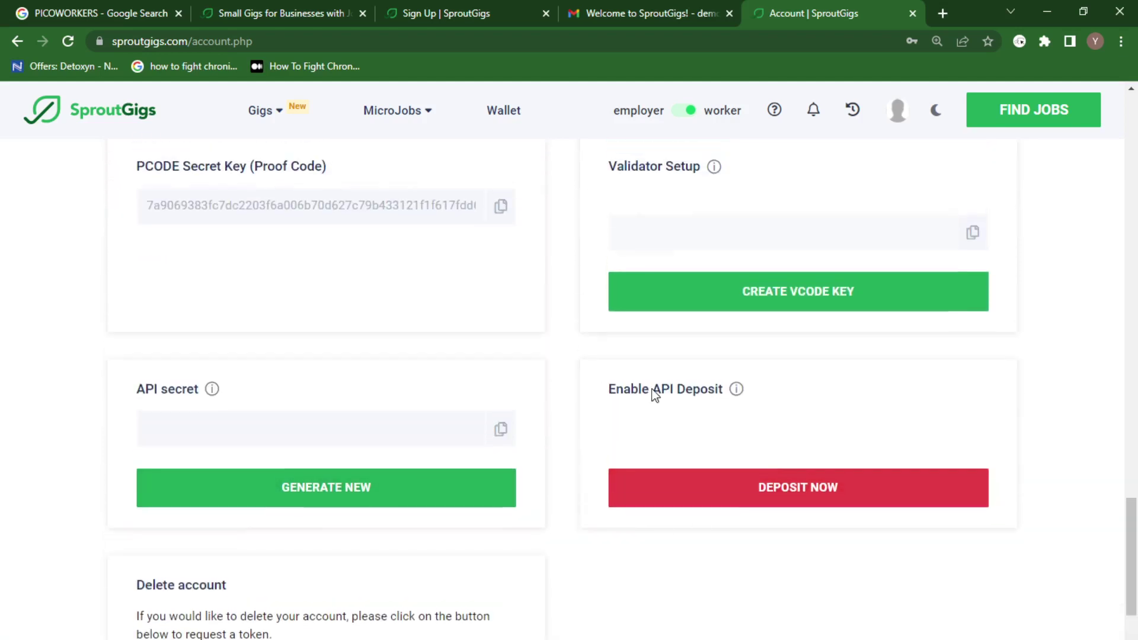
scroll(593, 379, "up", 5)
scroll(376, 305, "up", 5)
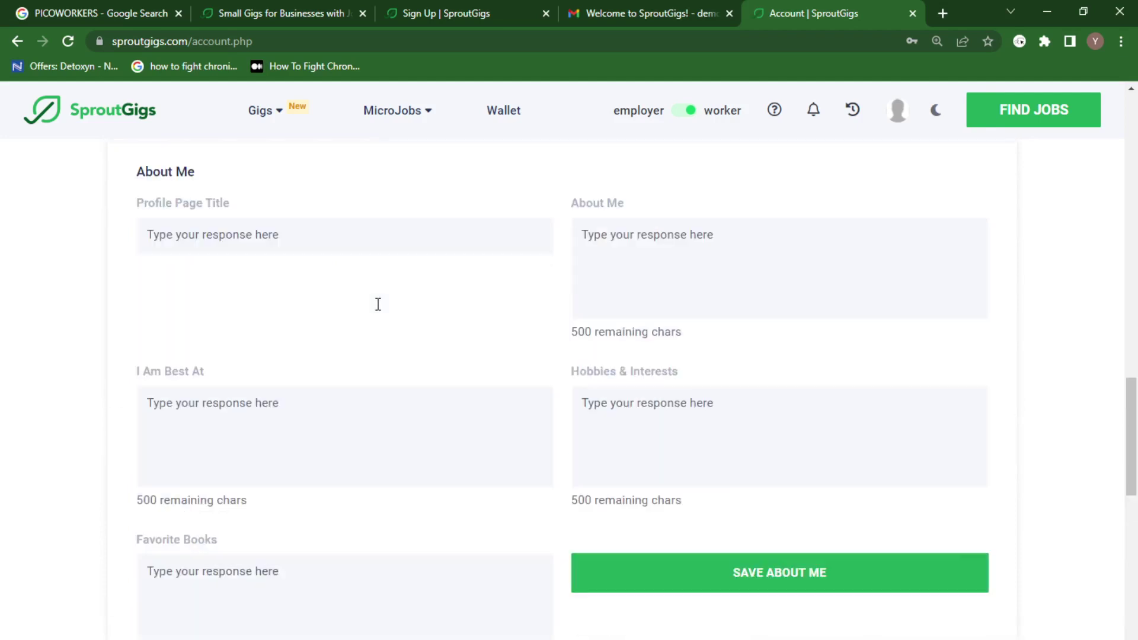
scroll(382, 301, "up", 10)
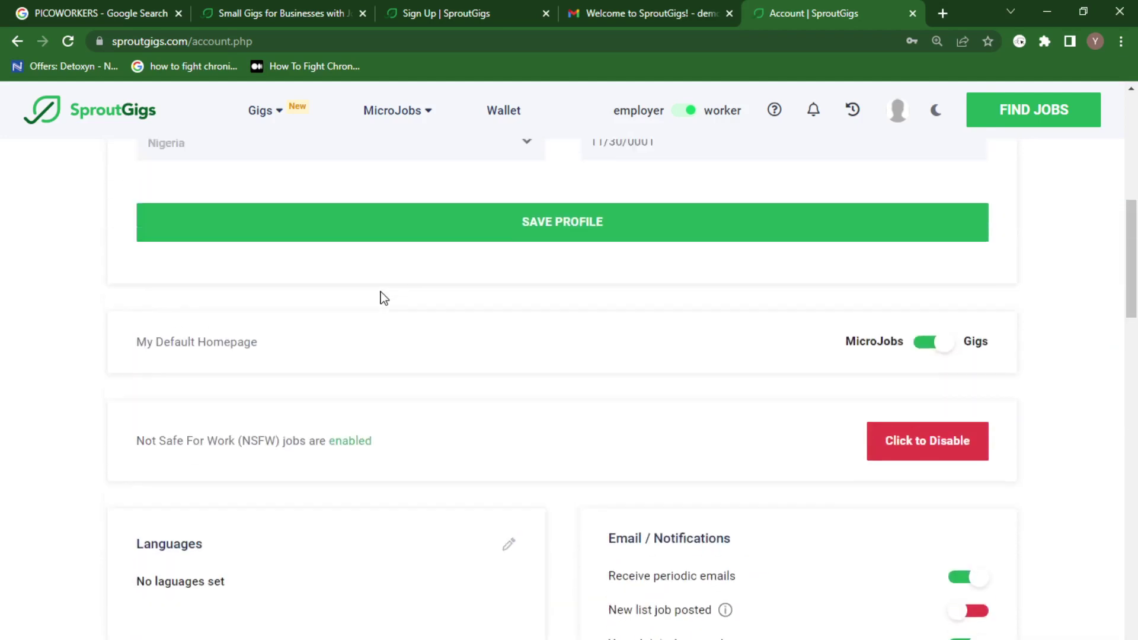
scroll(381, 292, "up", 10)
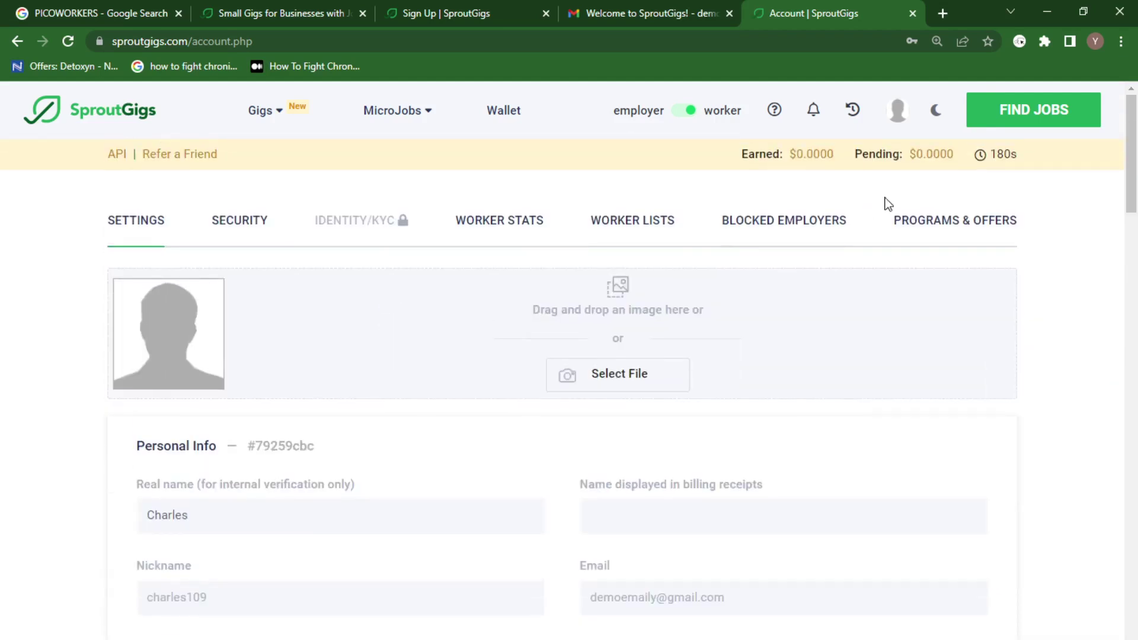
Show the Programs & Offers tab with the affiliate link and 5% commission, zoomed to 125%
left_click(946, 228)
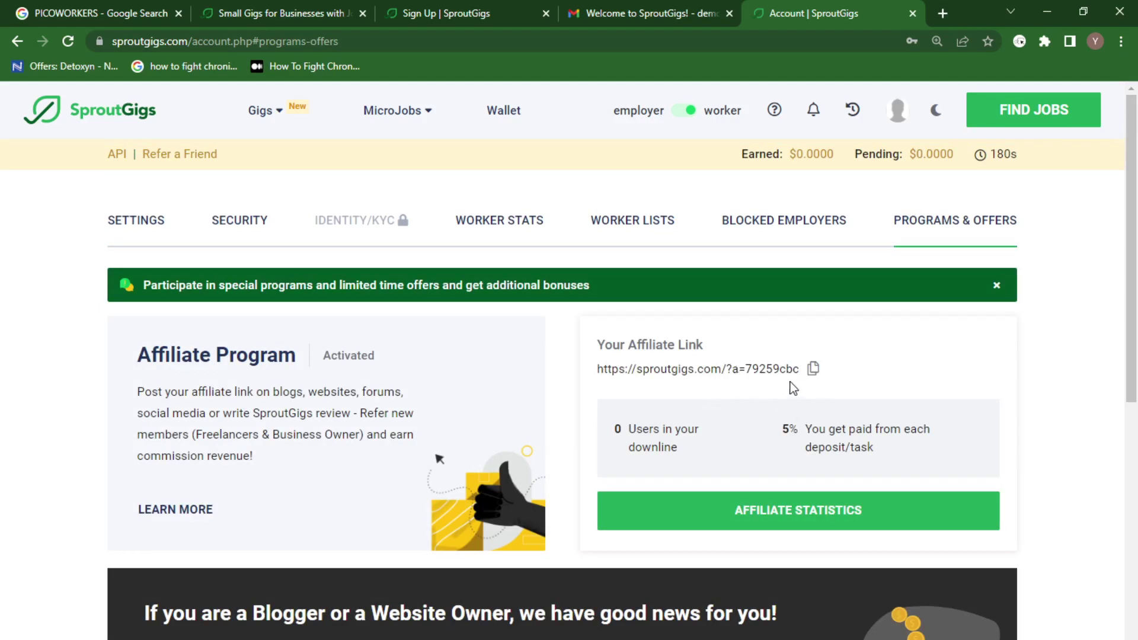
key("ctrl+plus")
key("ctrl+plus")
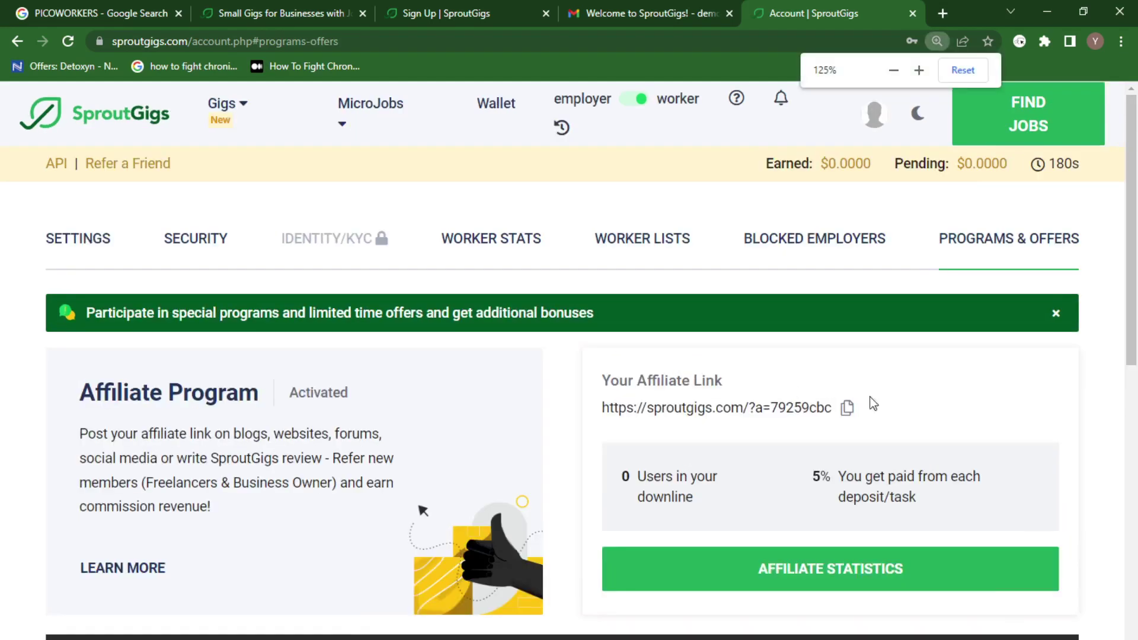